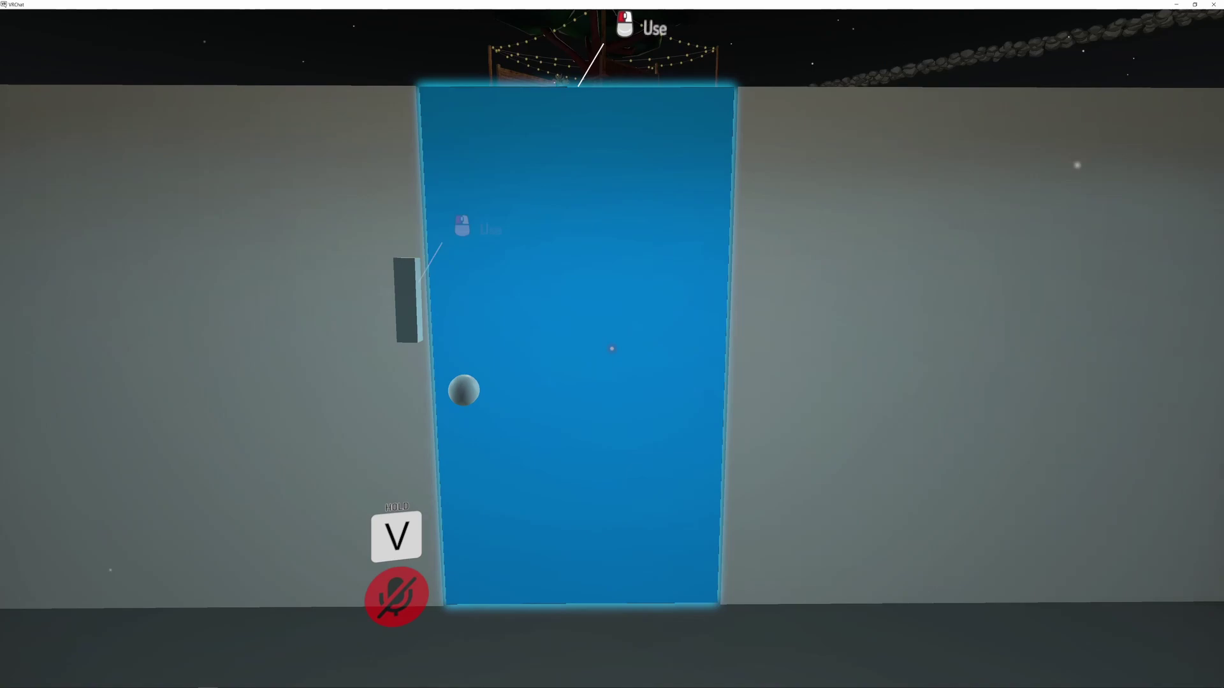
Open the blue door and the corridor door, walk through, and click the red sphere twice.
left_click(612, 349)
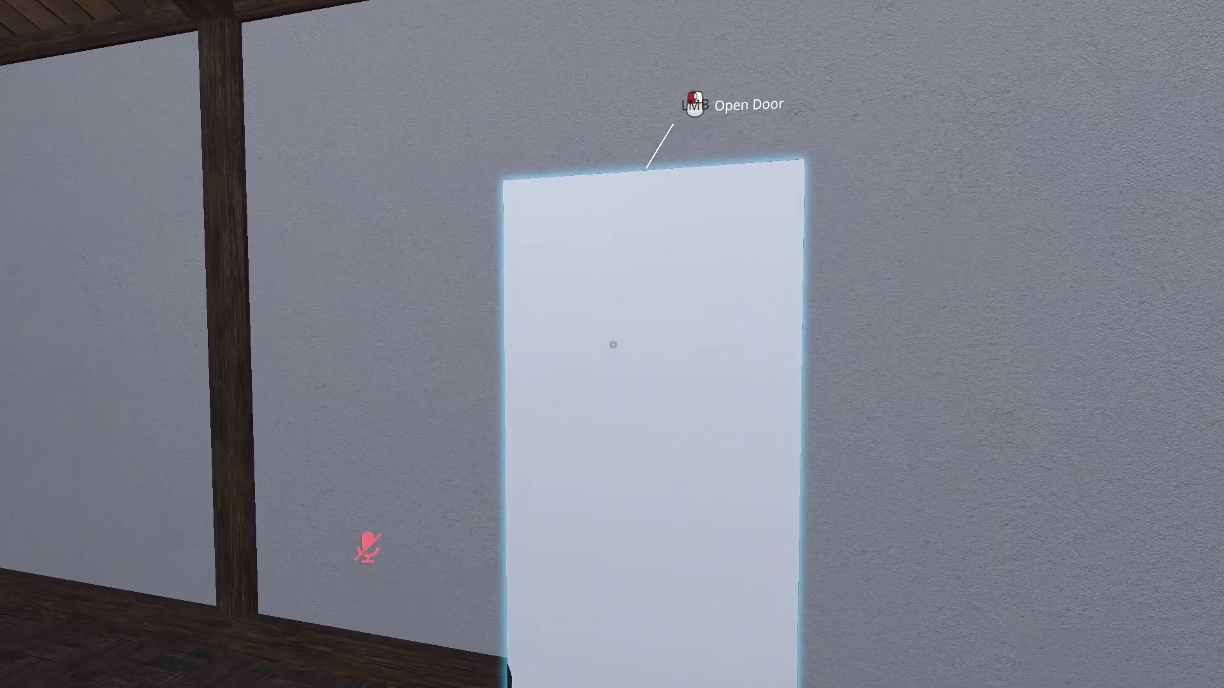
left_click(613, 344)
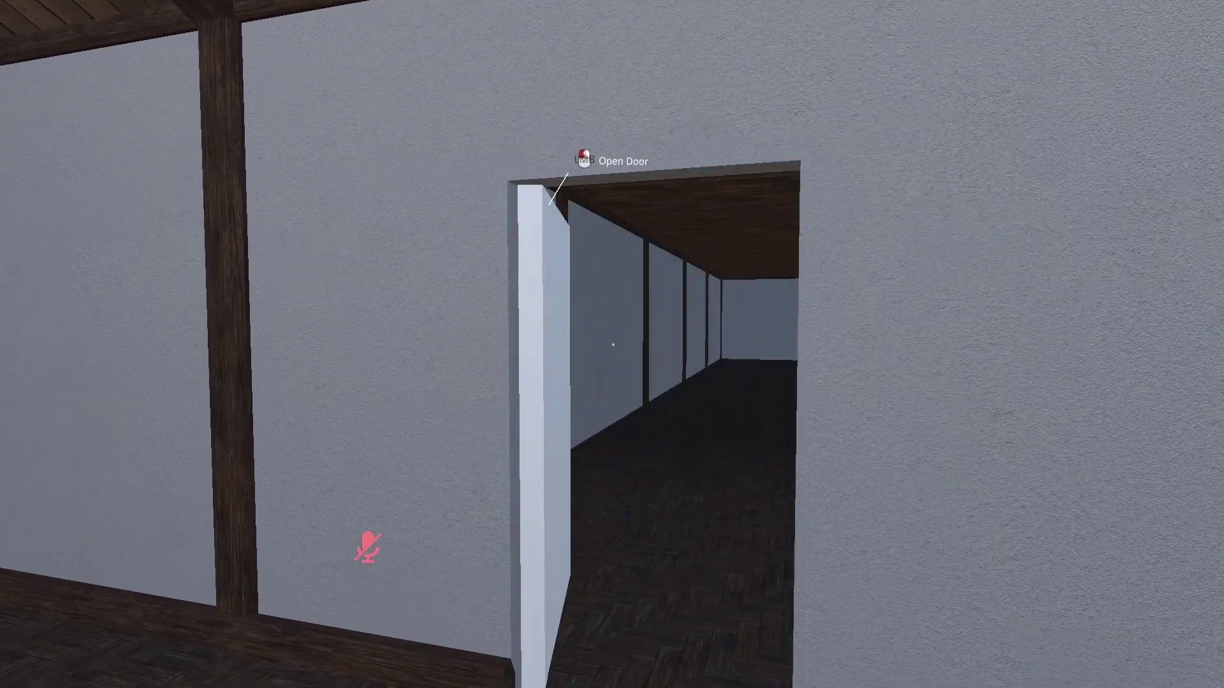
key("w")
key("w")
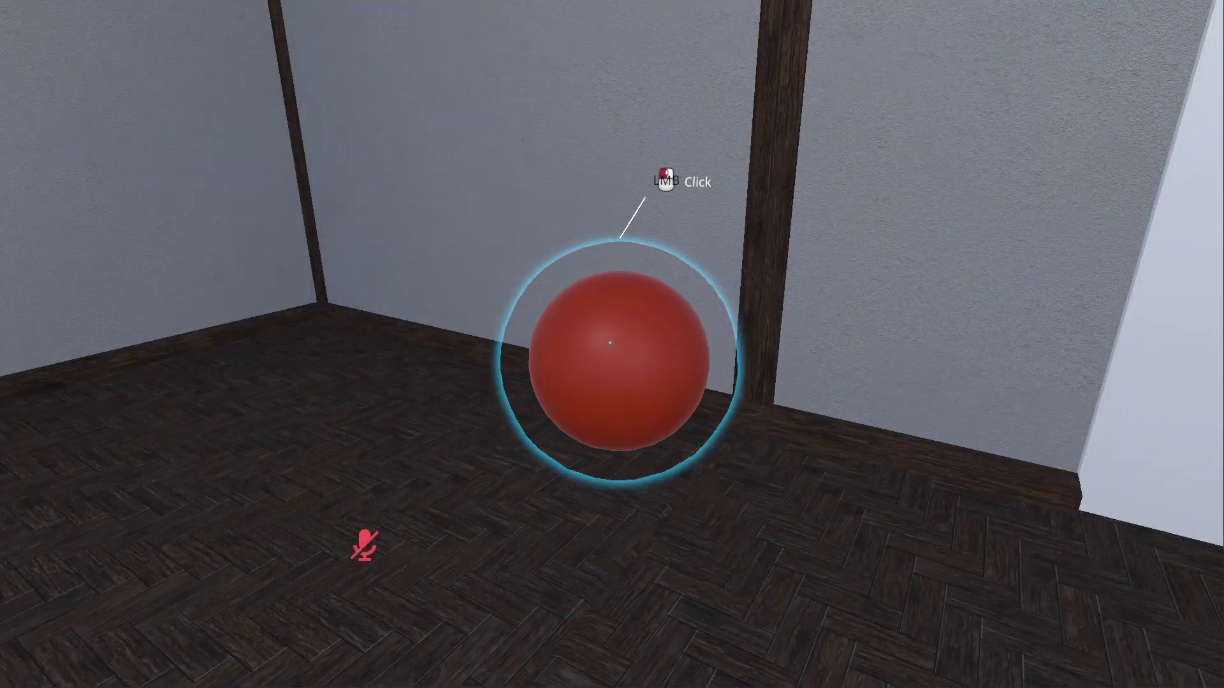
left_click(610, 342)
left_click(610, 343)
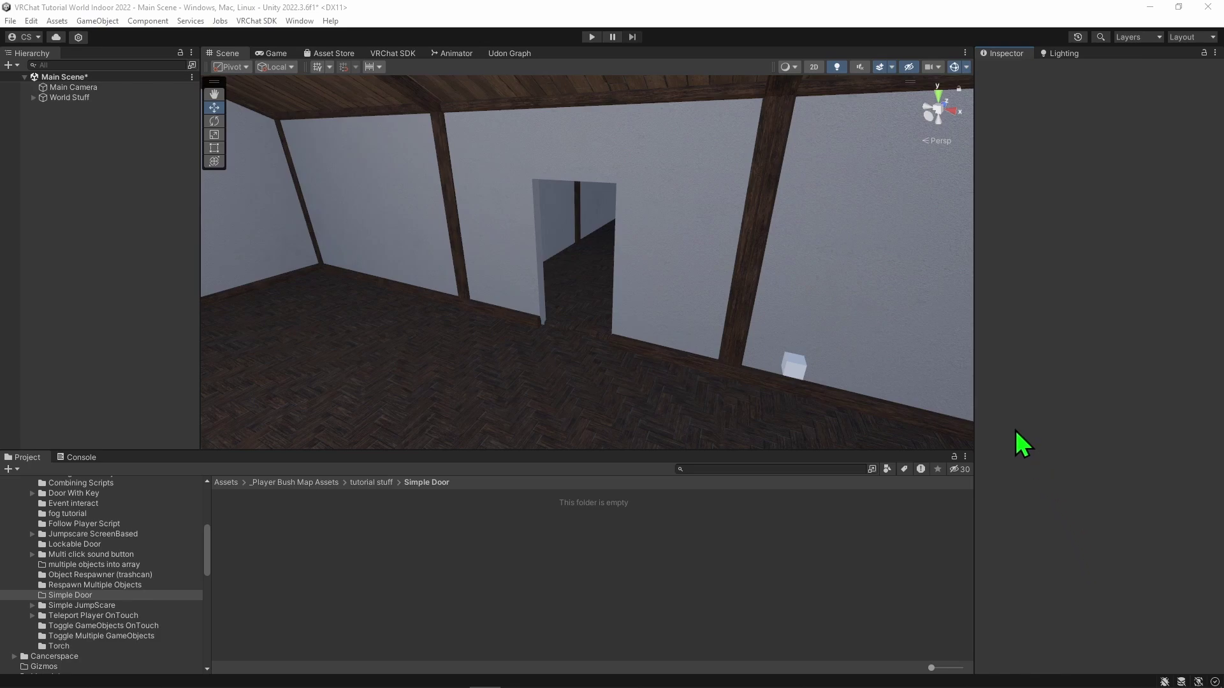
Create an empty object named Hinge with a child Cube.
right_click(116, 171)
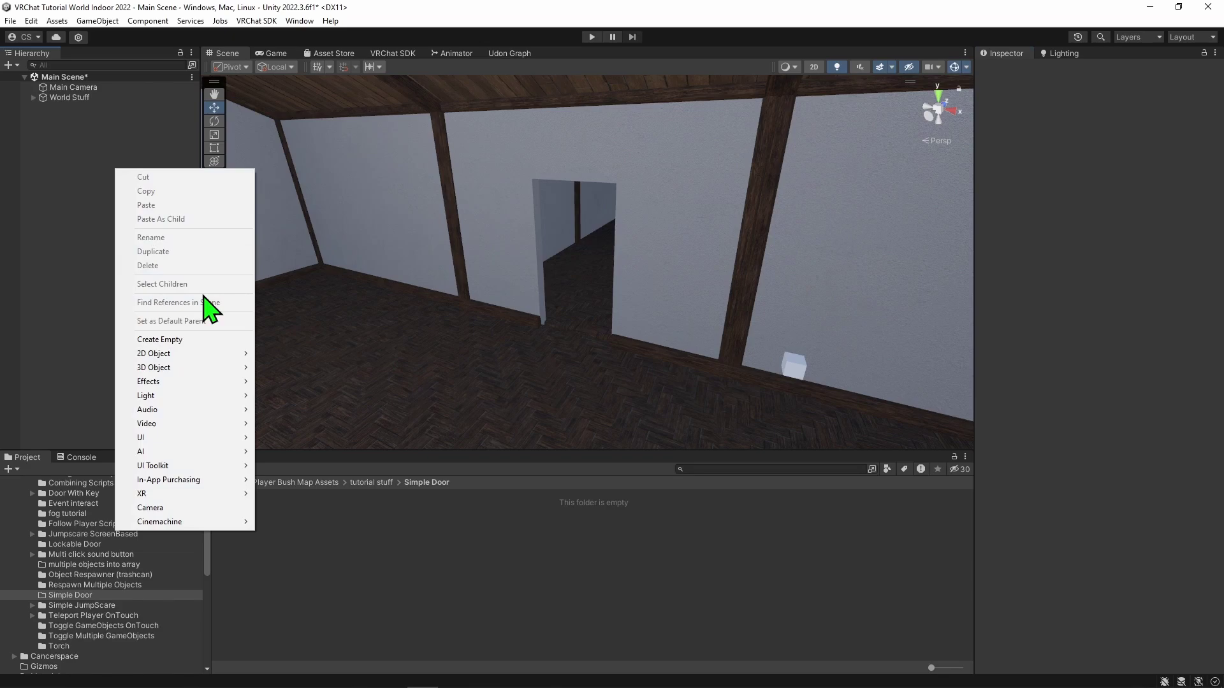
left_click(160, 339)
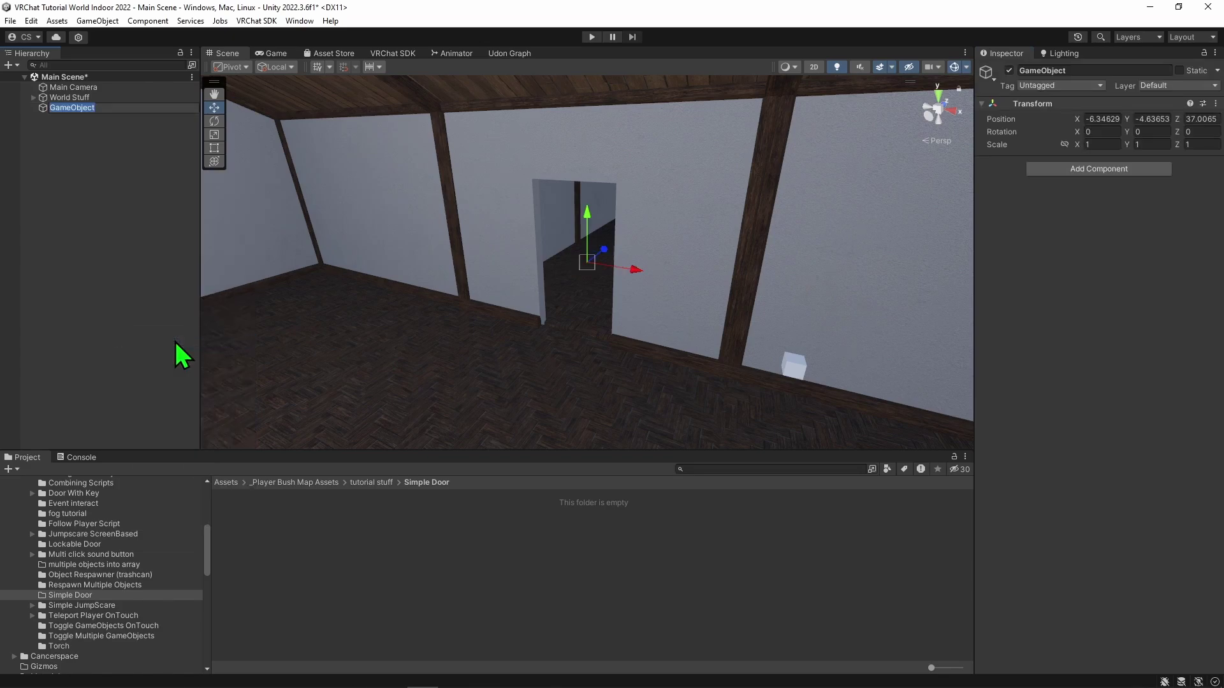
type("Hinge")
key("Return")
right_click(77, 108)
mouse_move(116, 339)
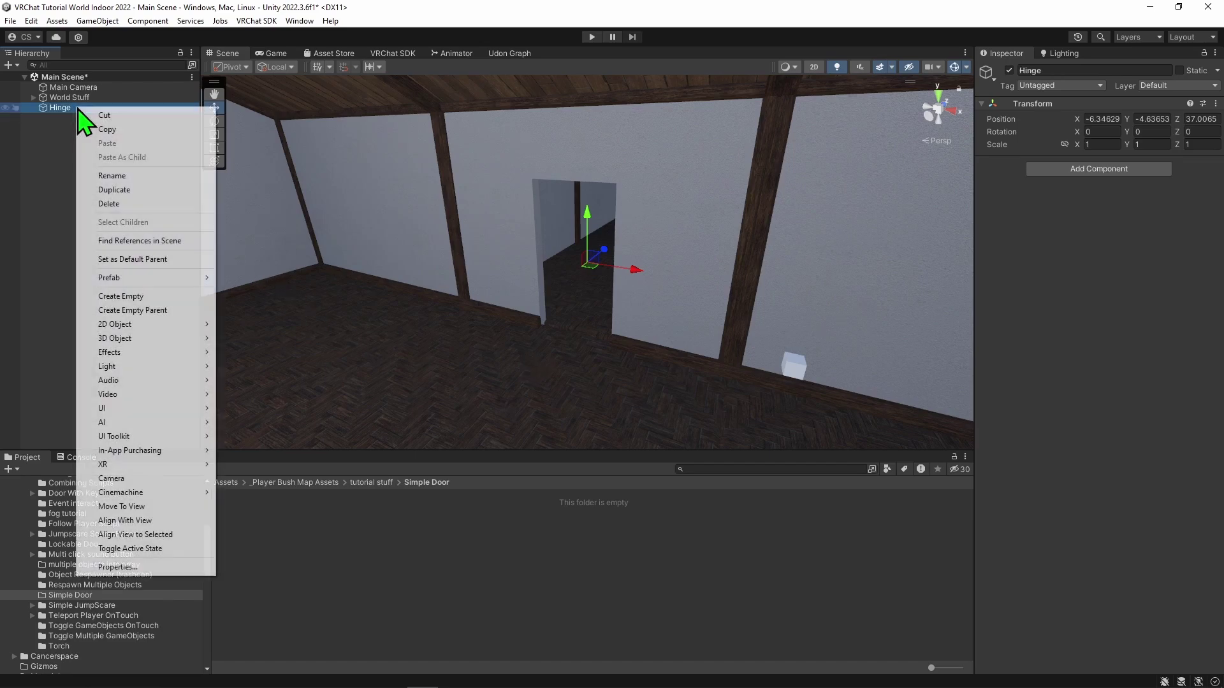
left_click(244, 339)
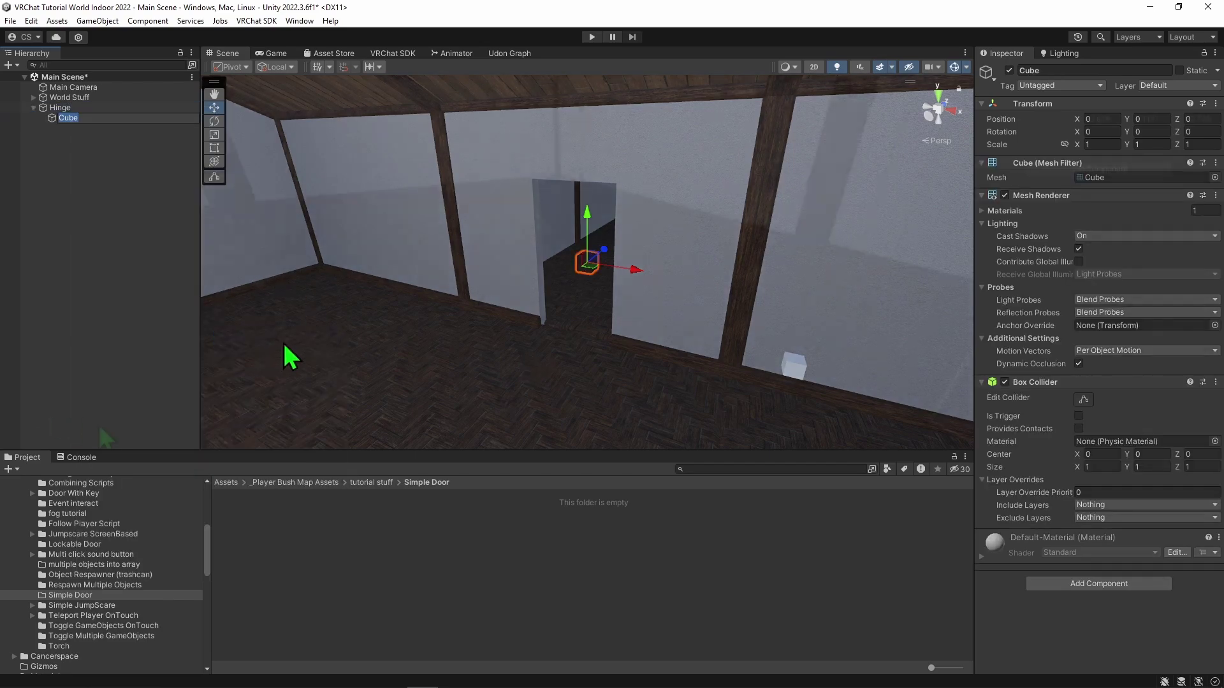
right_click_drag(287, 344, 254, 401)
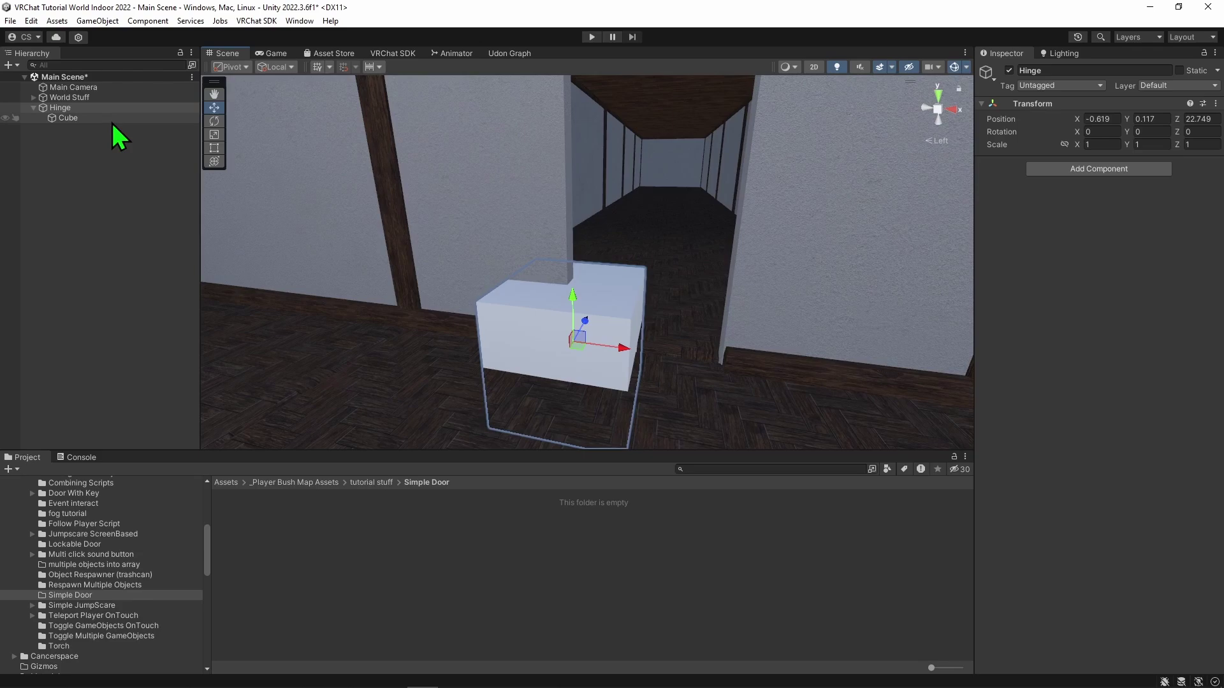
Set the cube's X and Y position to 0.5 and its Z scale to 0.1.
left_click(68, 118)
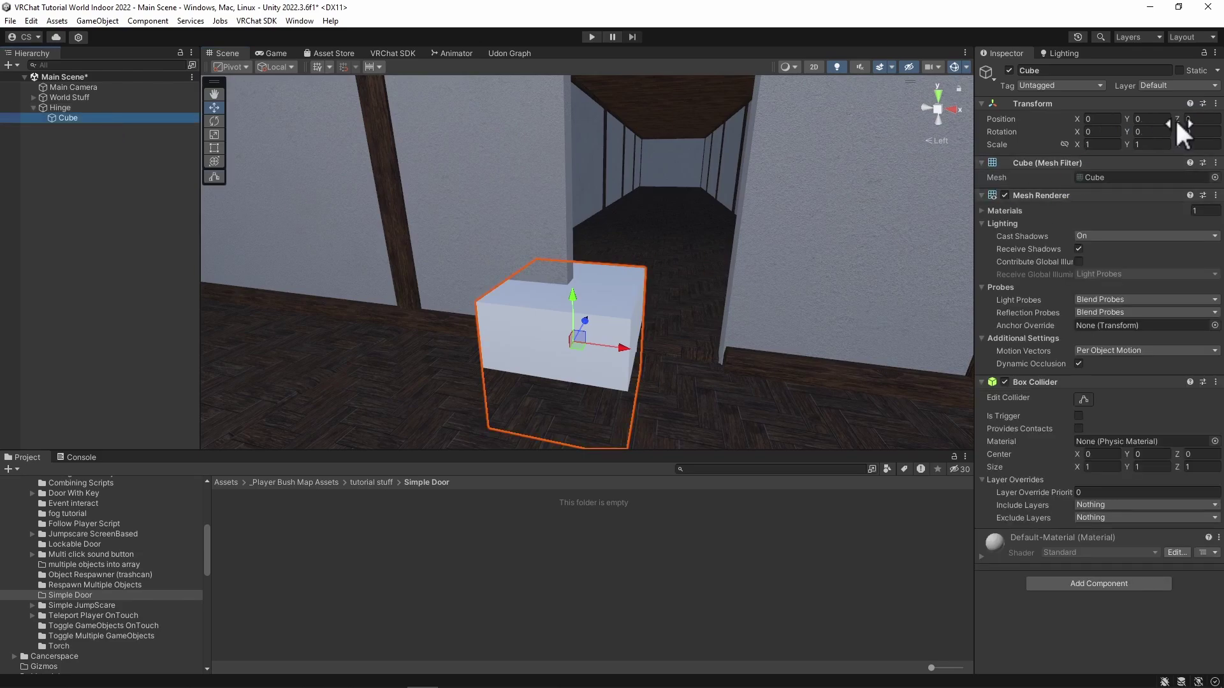
left_click(1099, 118)
type("5")
key("Tab")
type(".5")
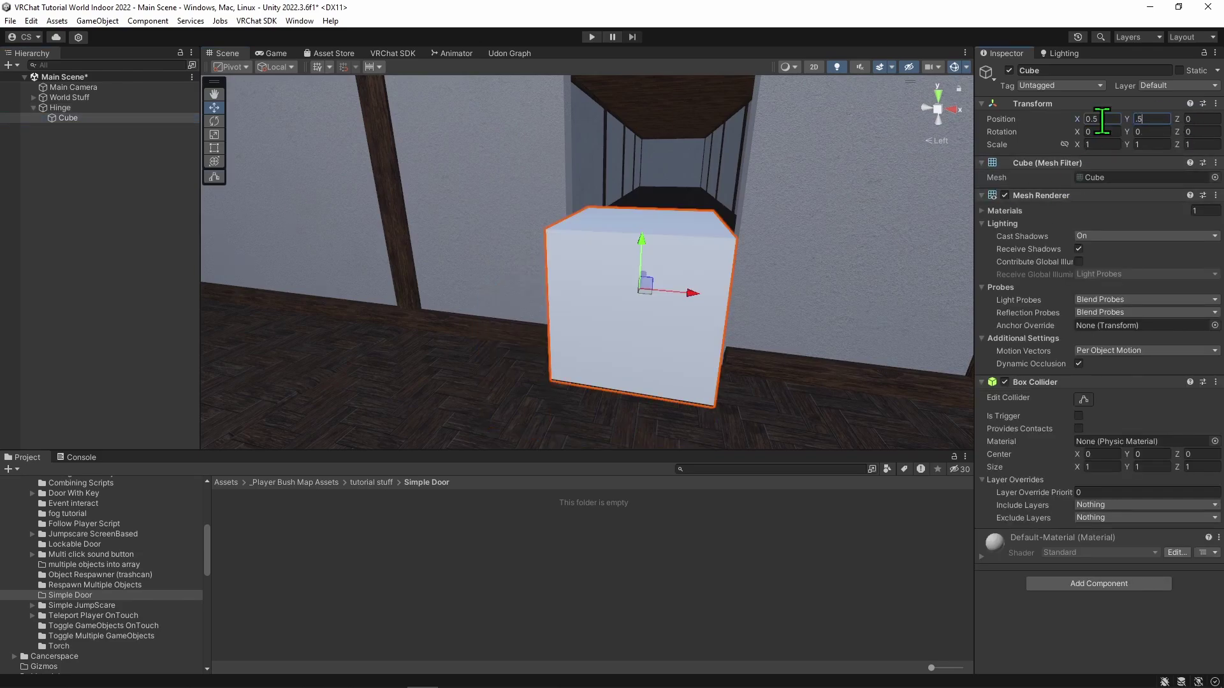
key("Return")
right_click_drag(377, 406, 506, 383)
left_click(1188, 144)
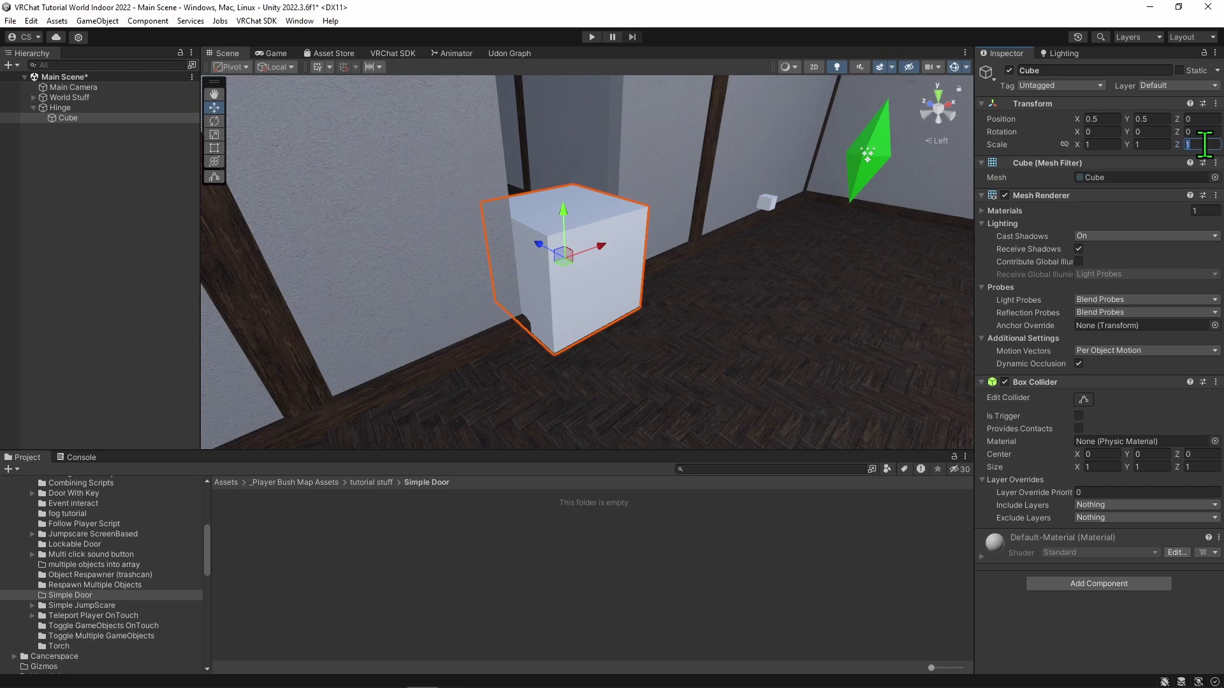
type(".1")
key("Return")
Stretch the cube upward with the Rect tool into a tall door panel.
right_click_drag(574, 344, 670, 340)
left_click(217, 153)
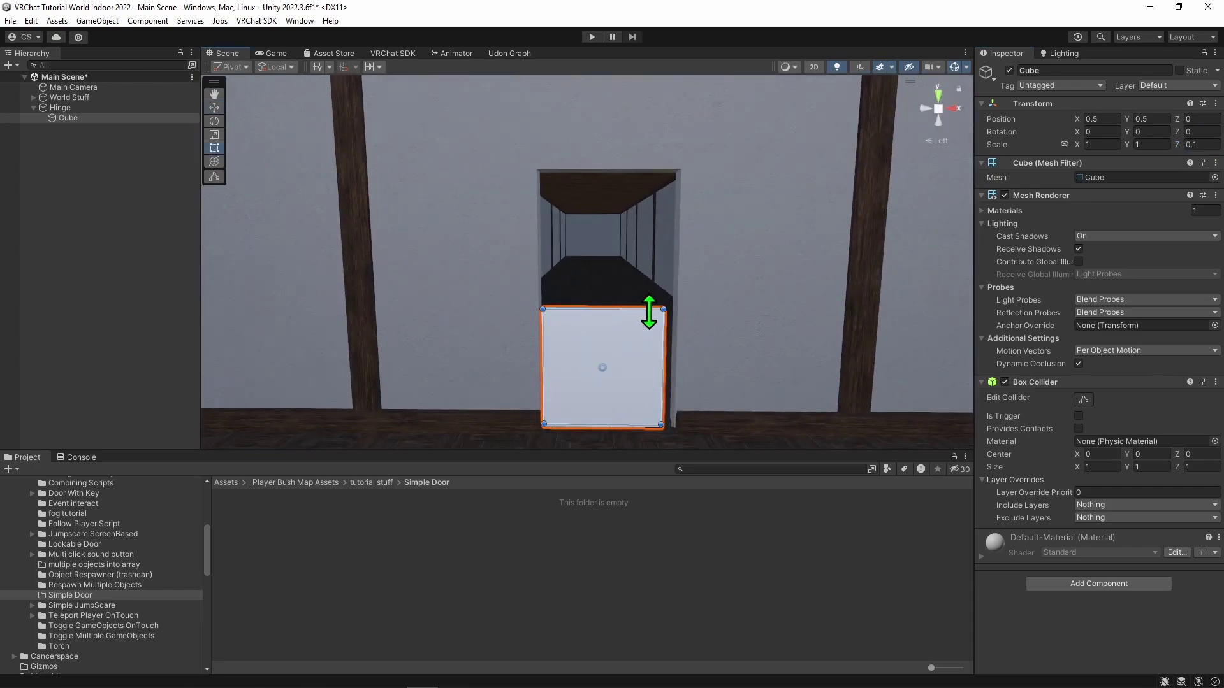
left_click_drag(648, 308, 650, 177)
left_click(603, 330)
left_click(88, 107)
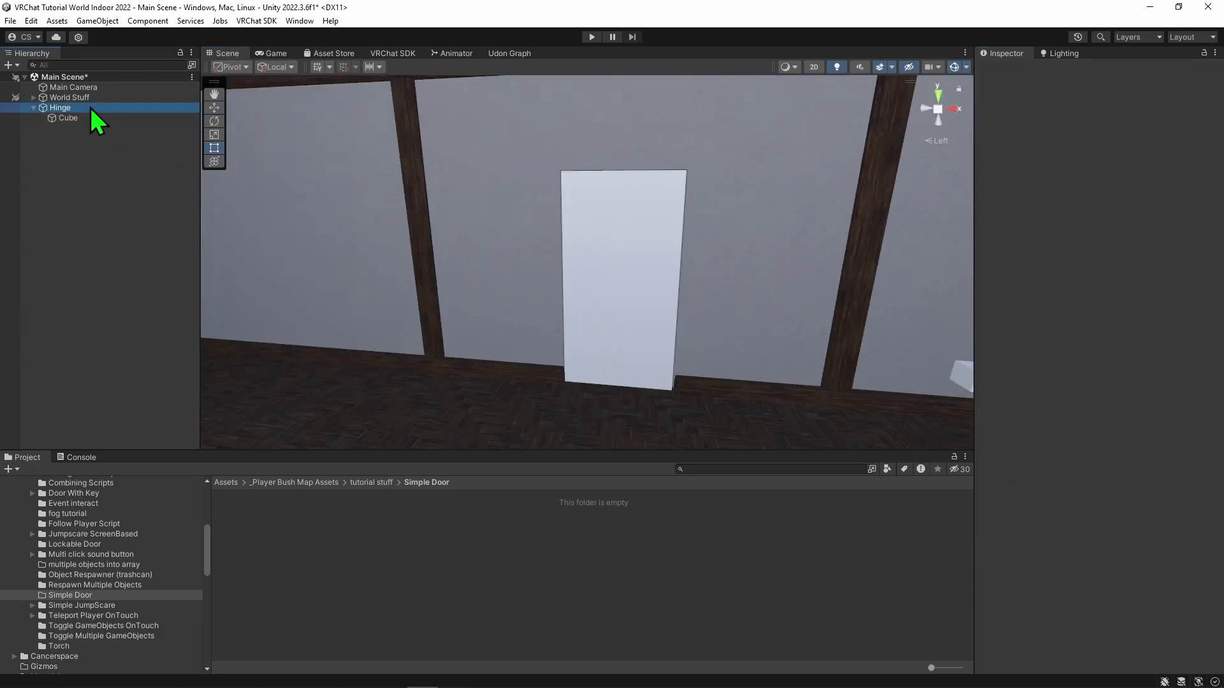
left_click(232, 67)
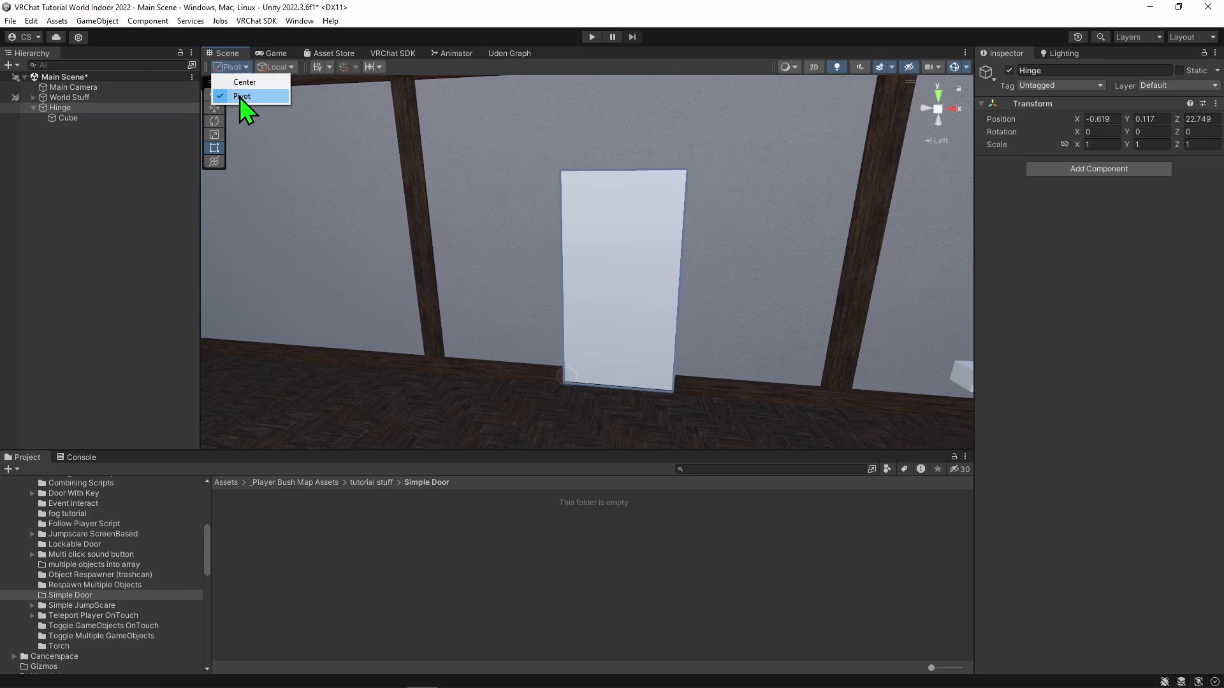
left_click(241, 95)
left_click(214, 121)
mouse_move(538, 421)
left_mouse_down()
mouse_move(723, 414)
mouse_move(722, 429)
mouse_move(561, 423)
left_mouse_up()
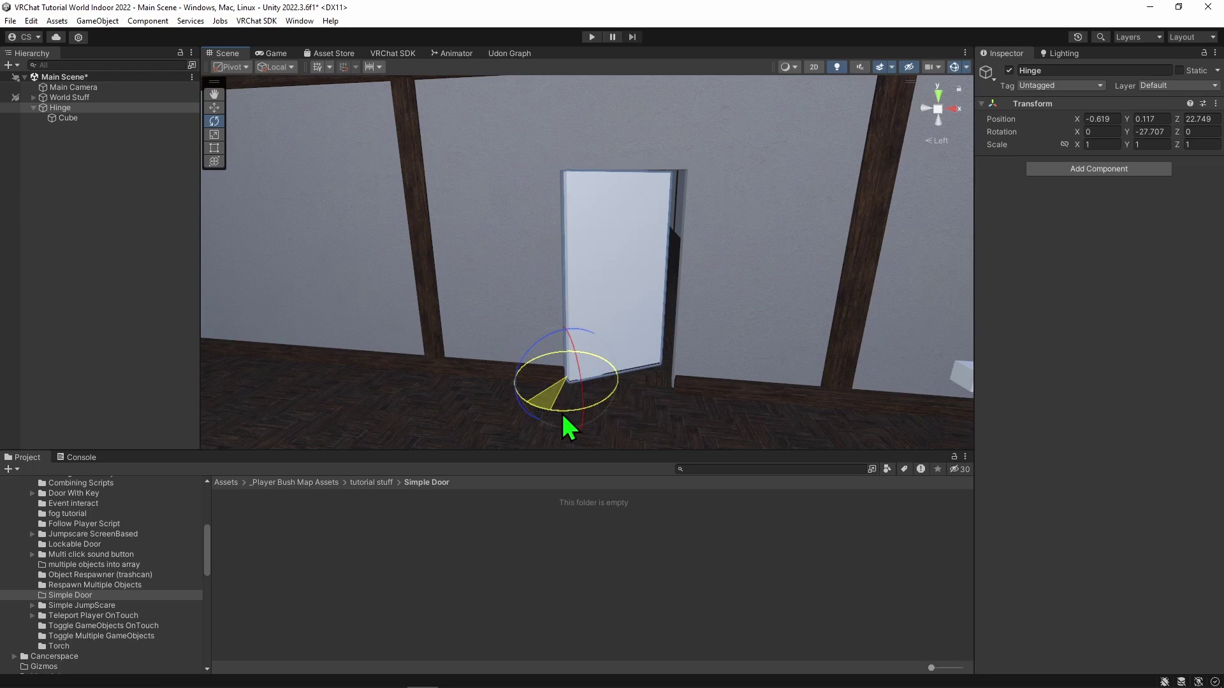
left_click(1147, 131)
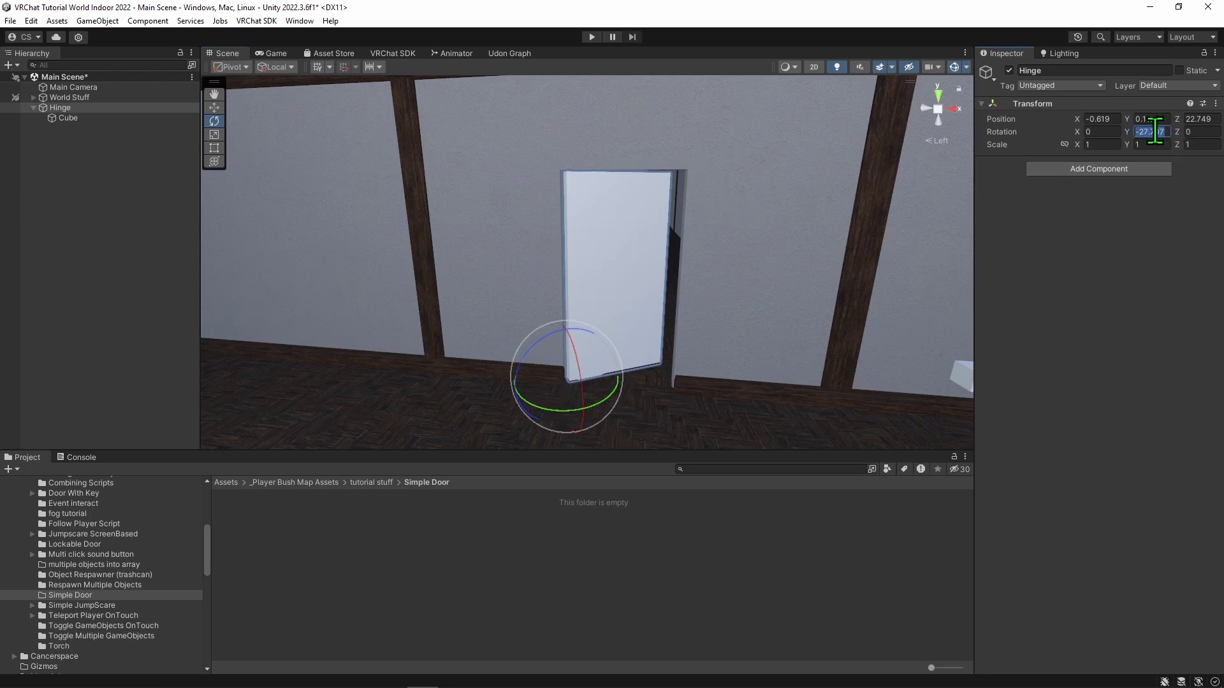
type("0")
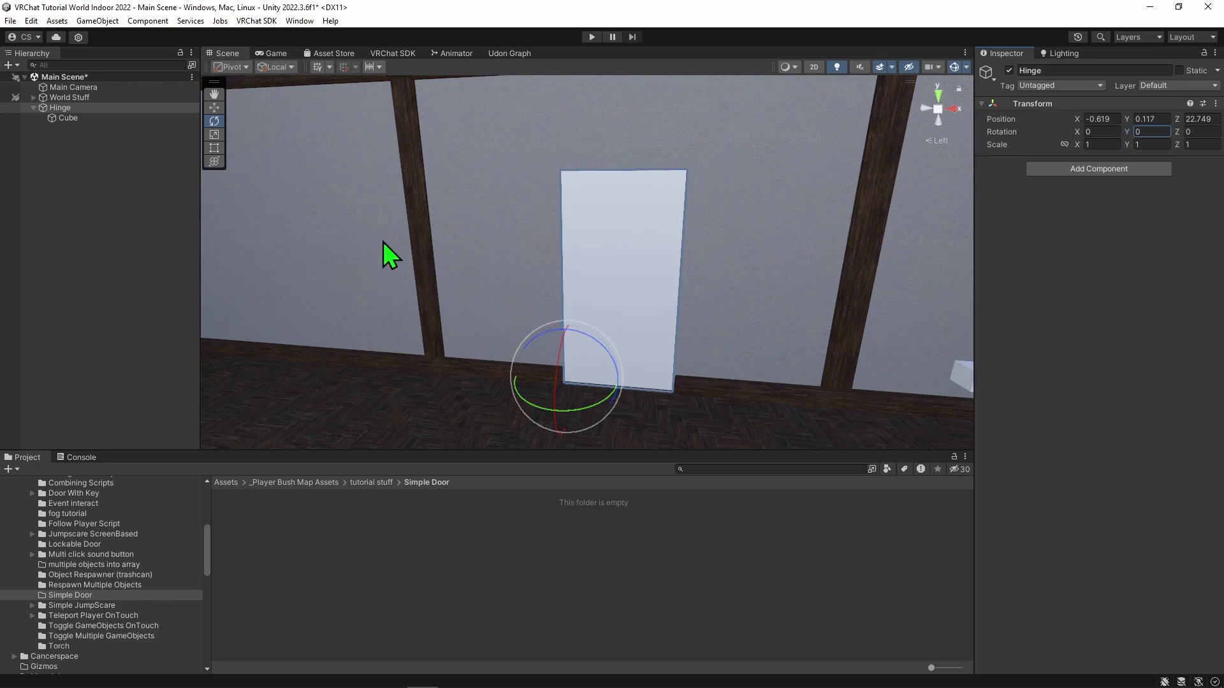
Dock the Animation window beside the Console and select Hinge for animating.
left_click(301, 21)
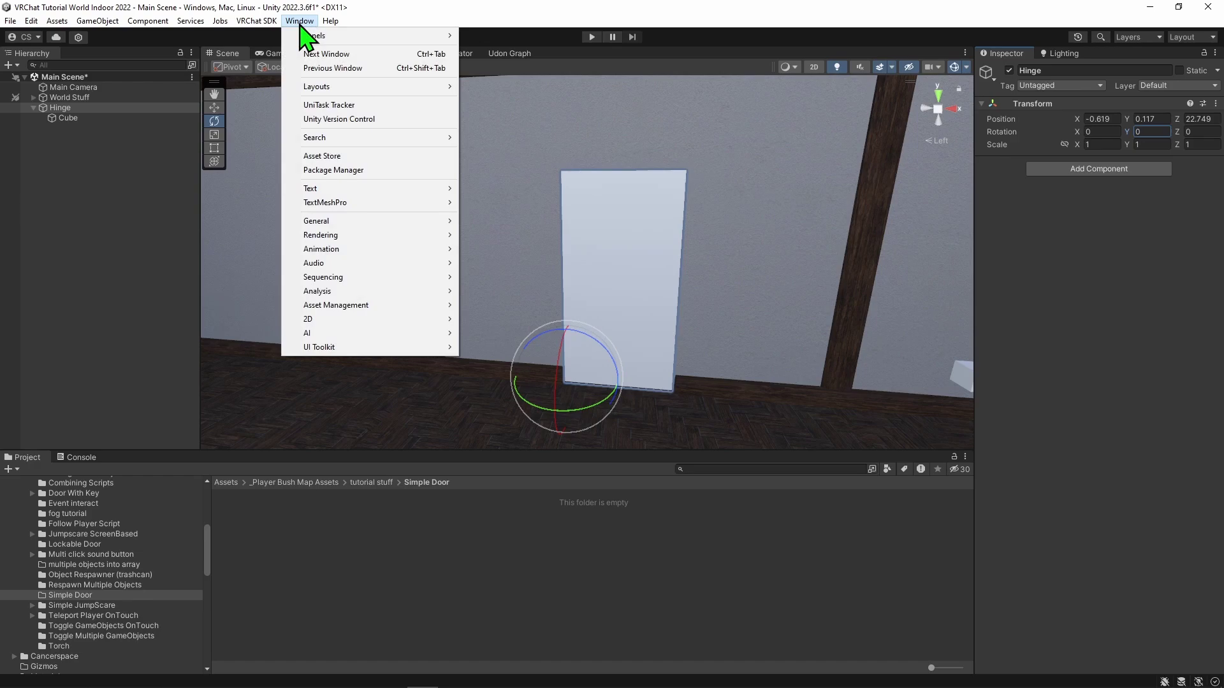
mouse_move(322, 250)
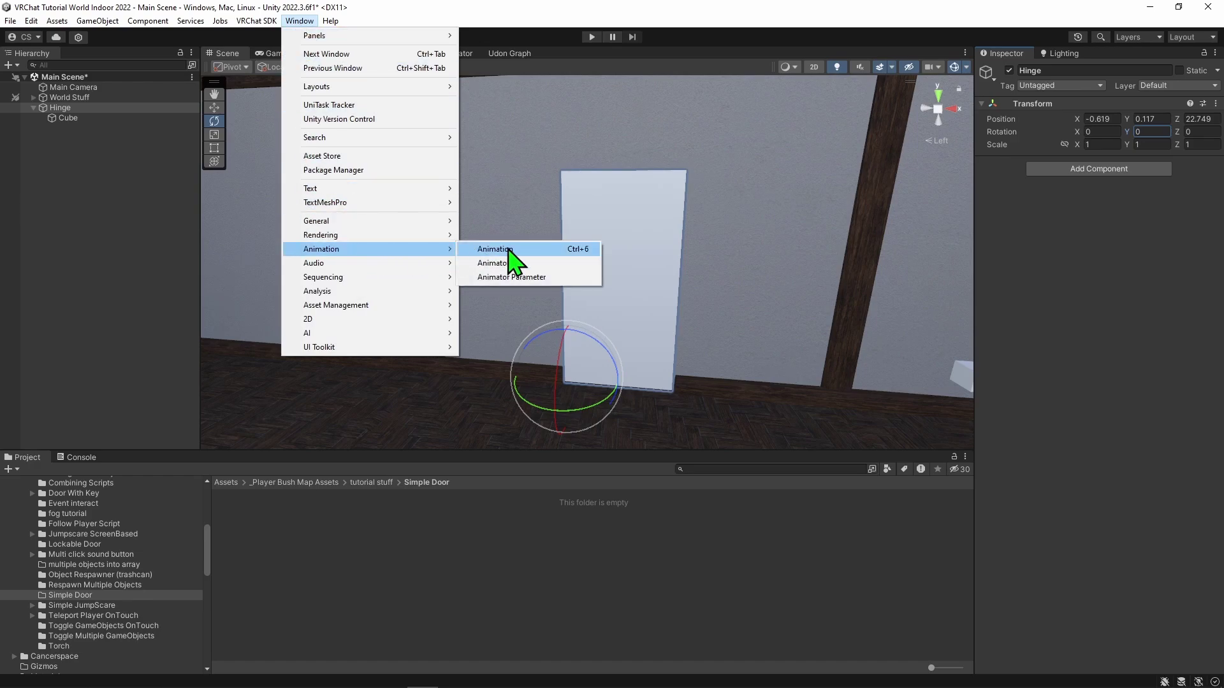
left_click(514, 251)
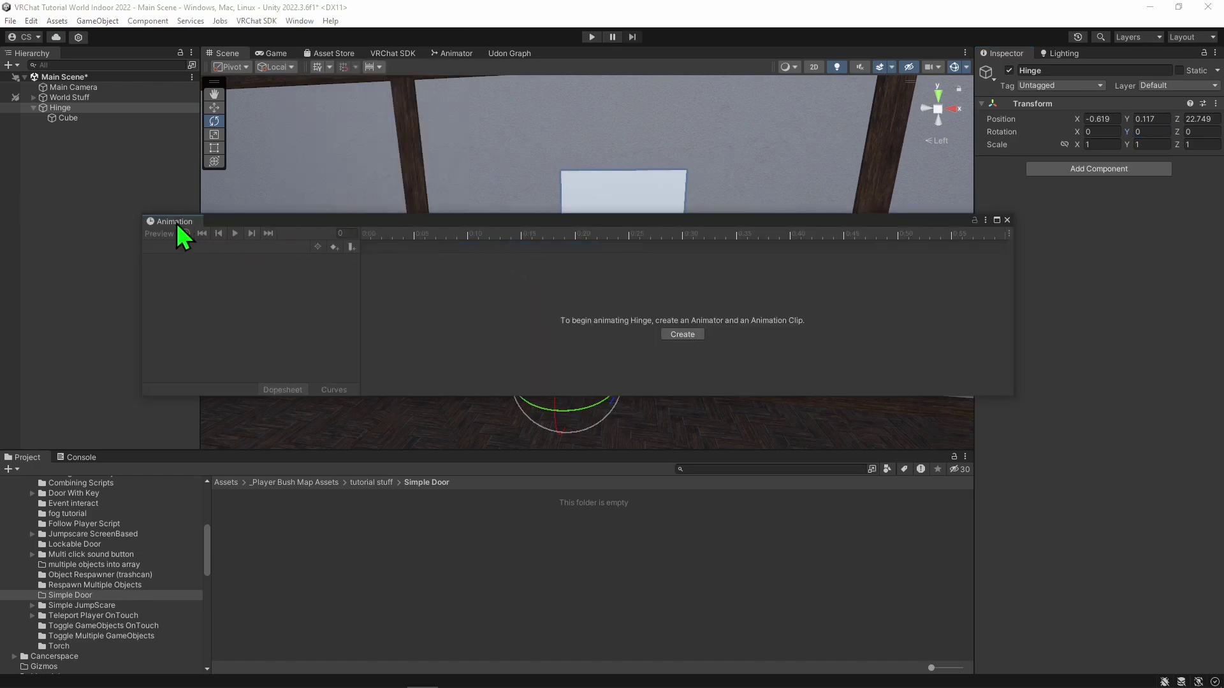
left_click_drag(177, 223, 153, 205)
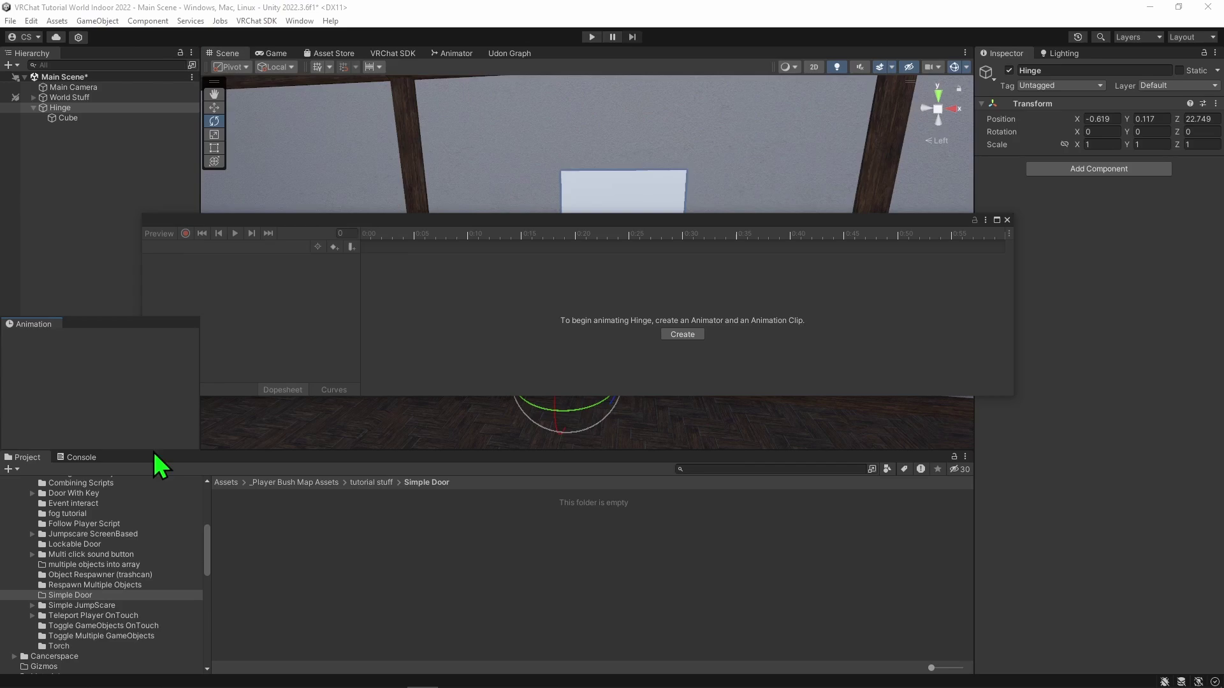
left_click_drag(158, 466, 144, 457)
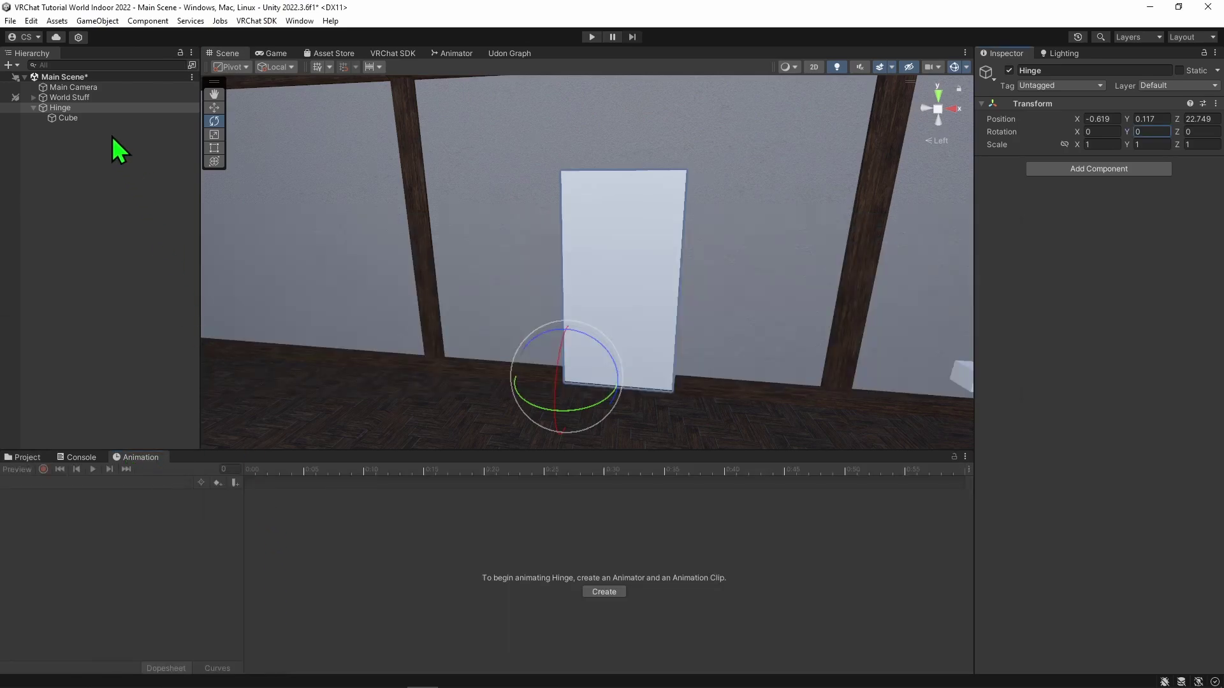
left_click(75, 108)
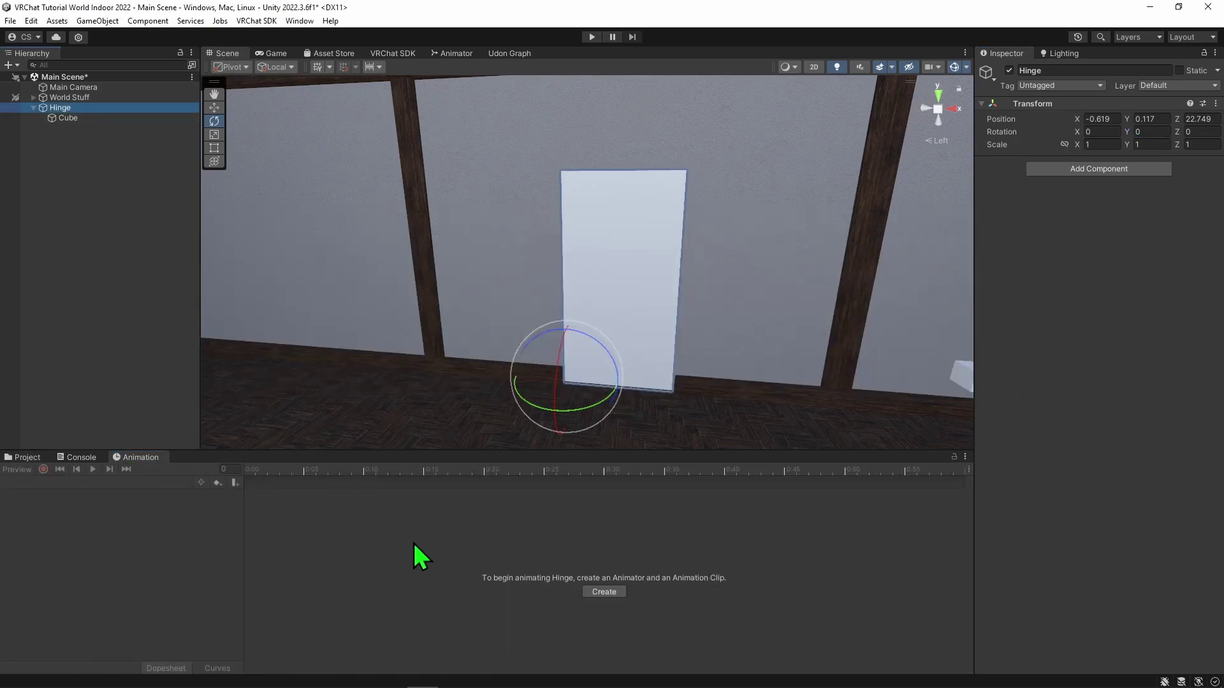
Save a 'door closed' clip for Hinge, paste its rotation keyframe at frame 1, and preview it.
left_click(604, 593)
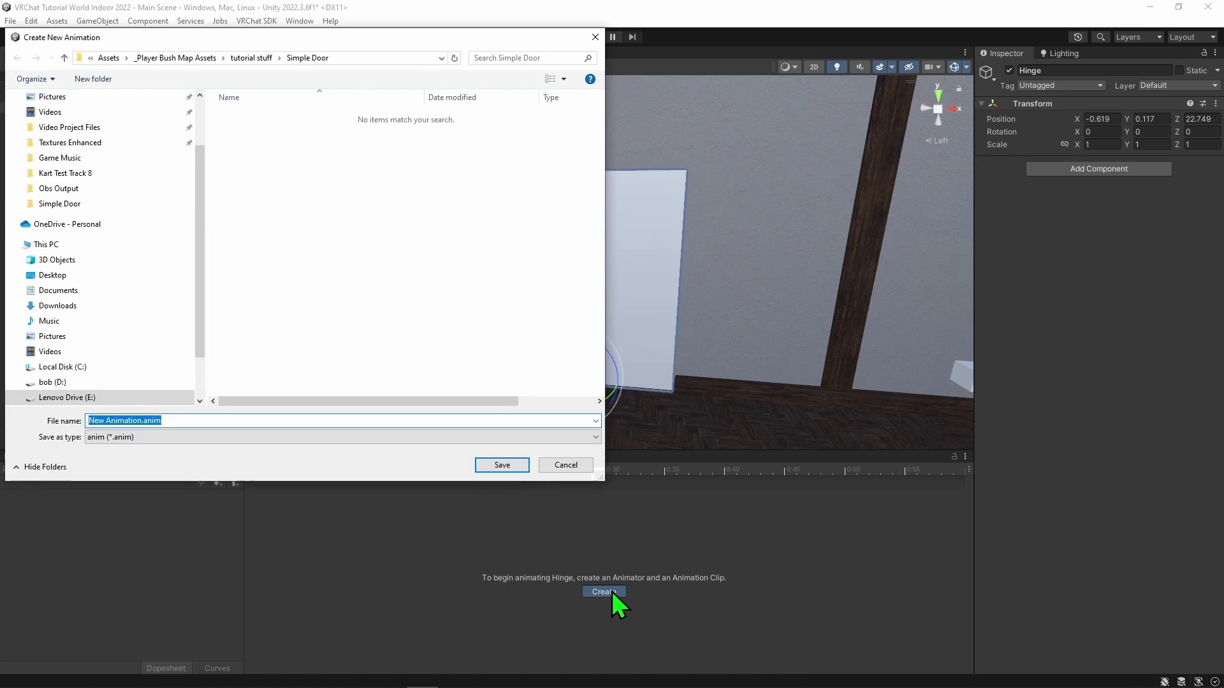
type("door closed")
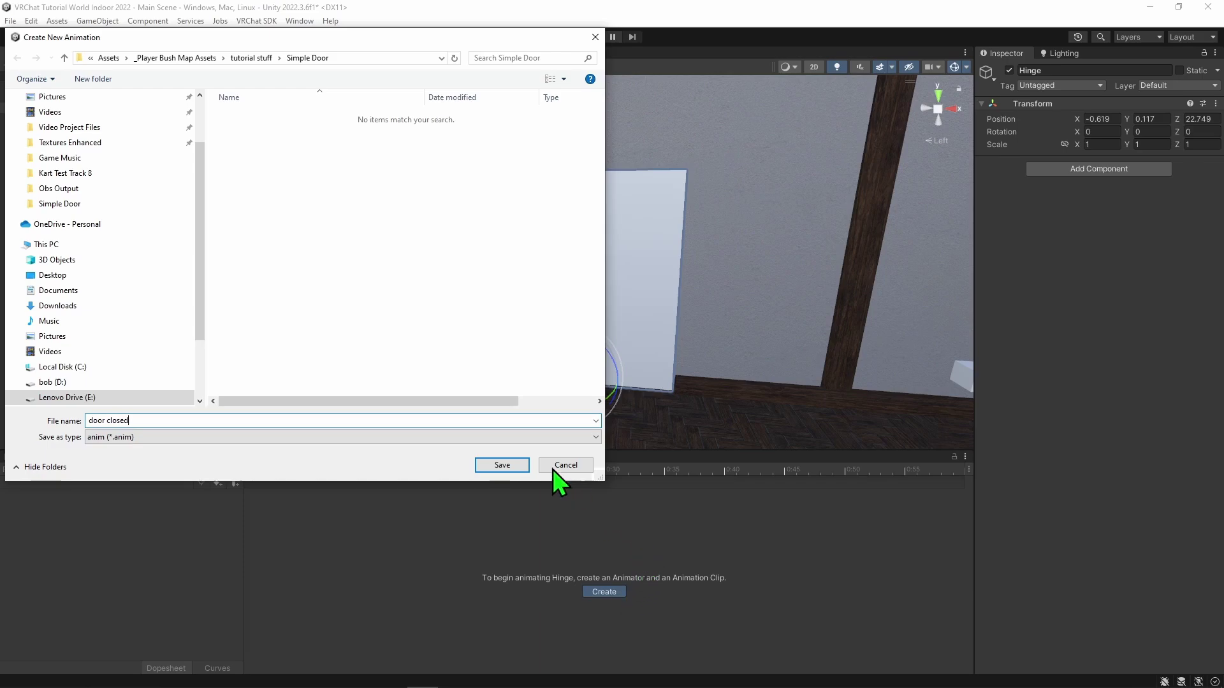
left_click(489, 468)
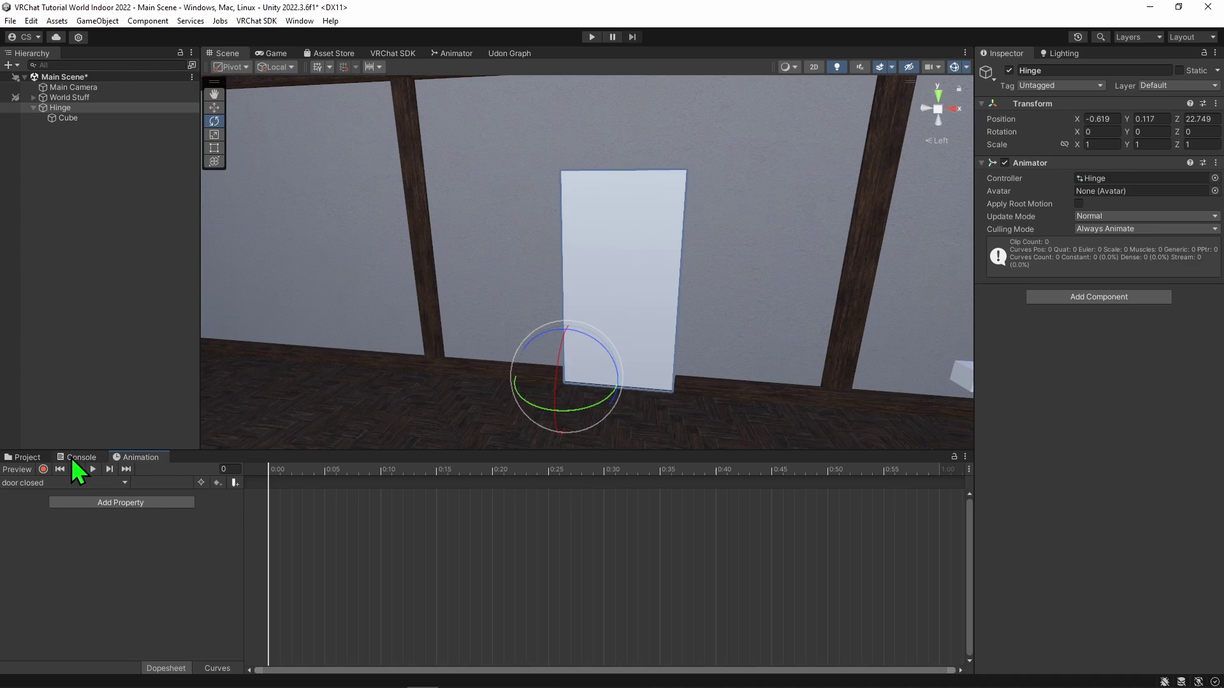
left_click(44, 470)
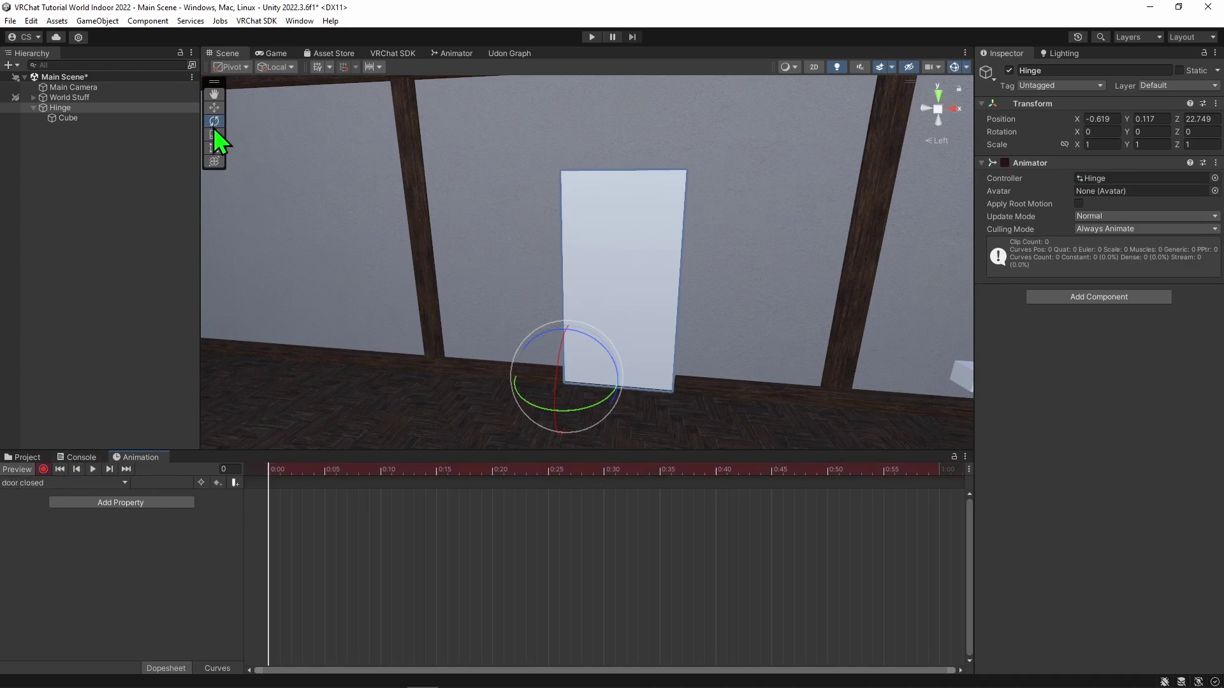
mouse_move(541, 407)
left_mouse_down()
mouse_move(558, 421)
mouse_move(545, 423)
left_mouse_up()
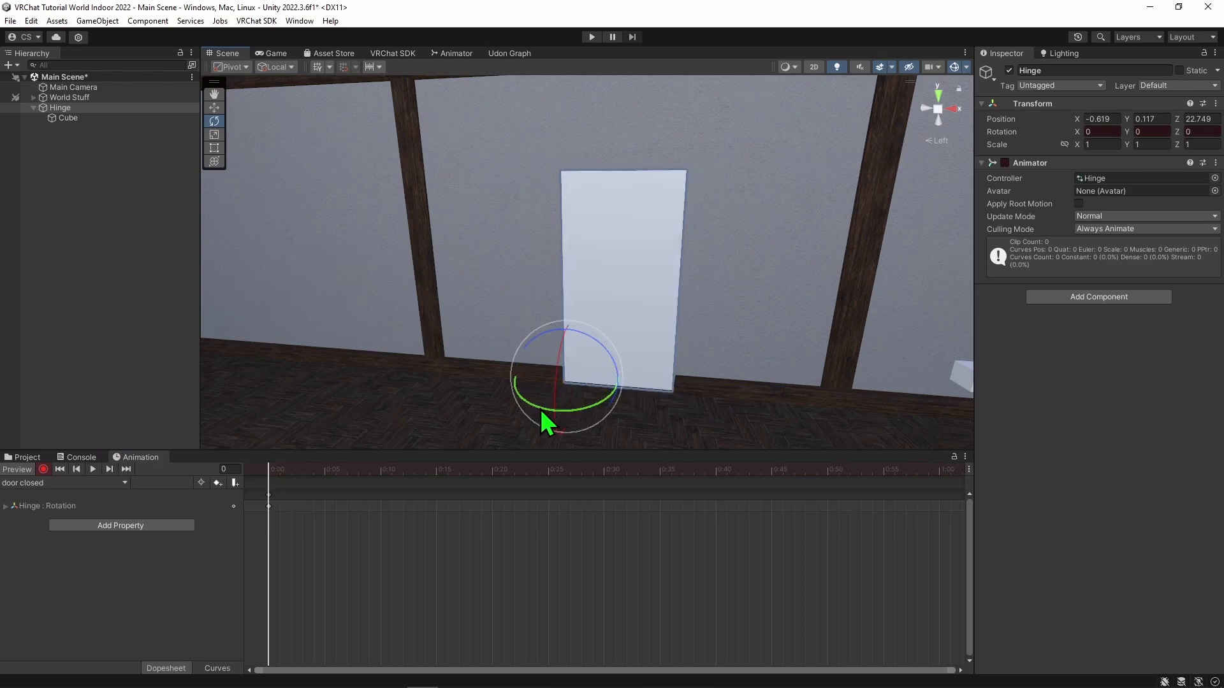
left_click(268, 496)
left_click(279, 472)
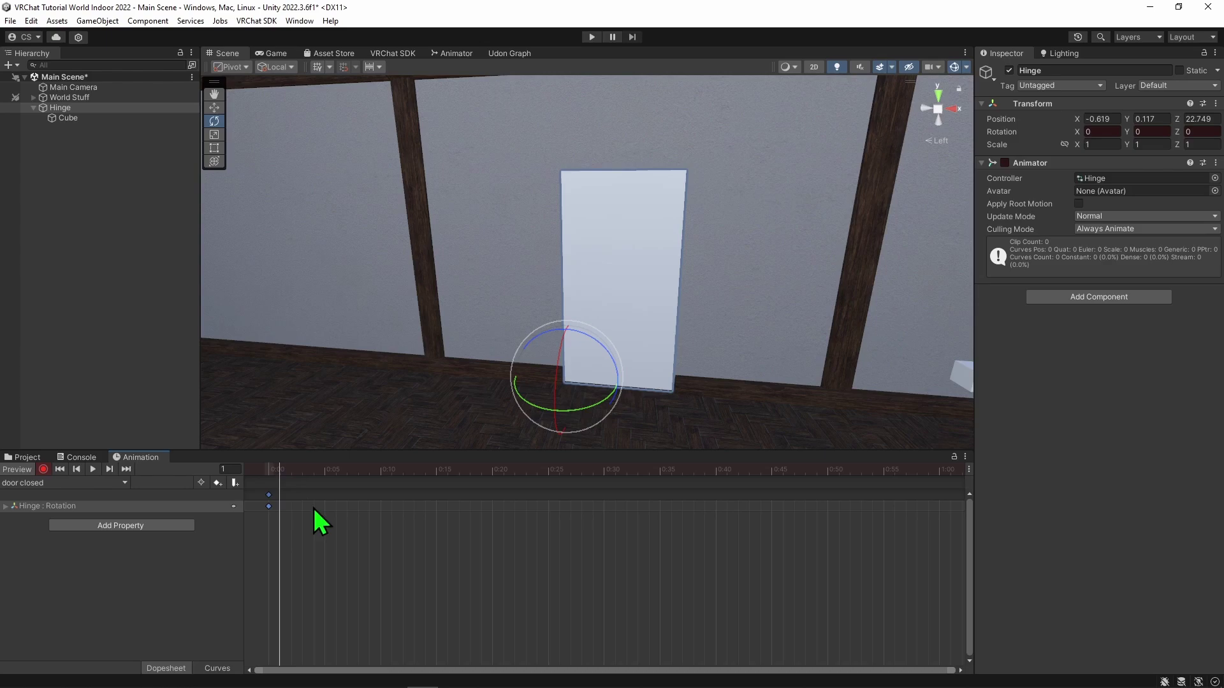
key("ctrl+v")
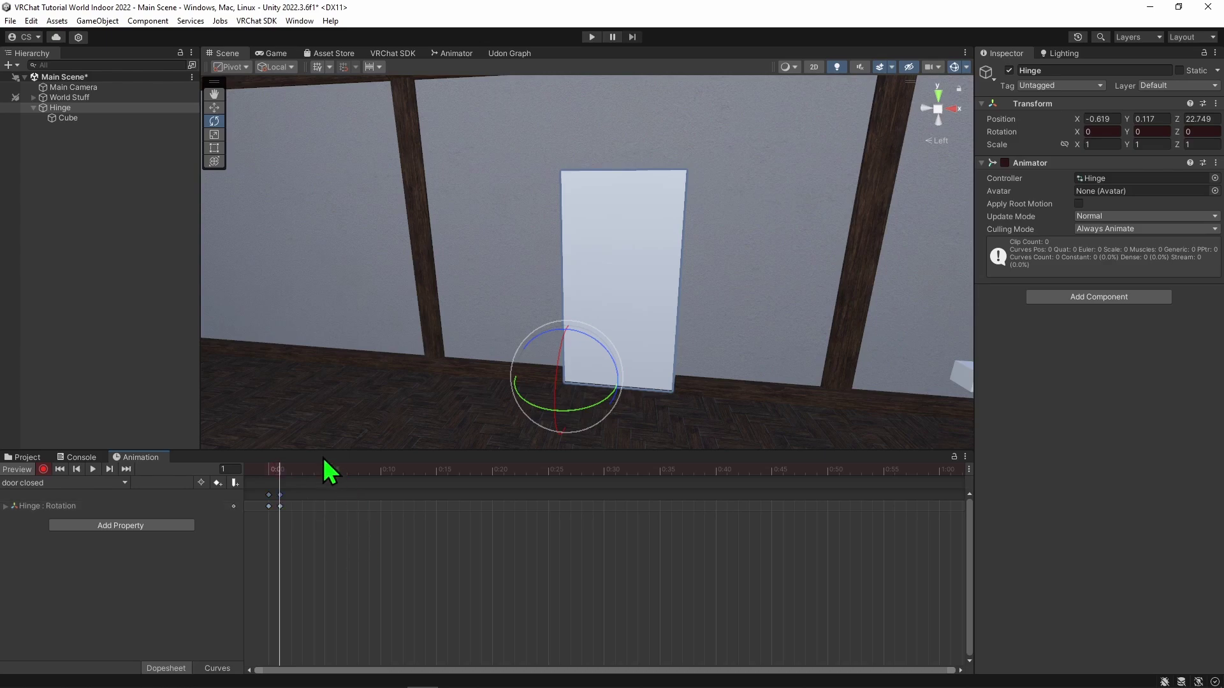
left_click(93, 470)
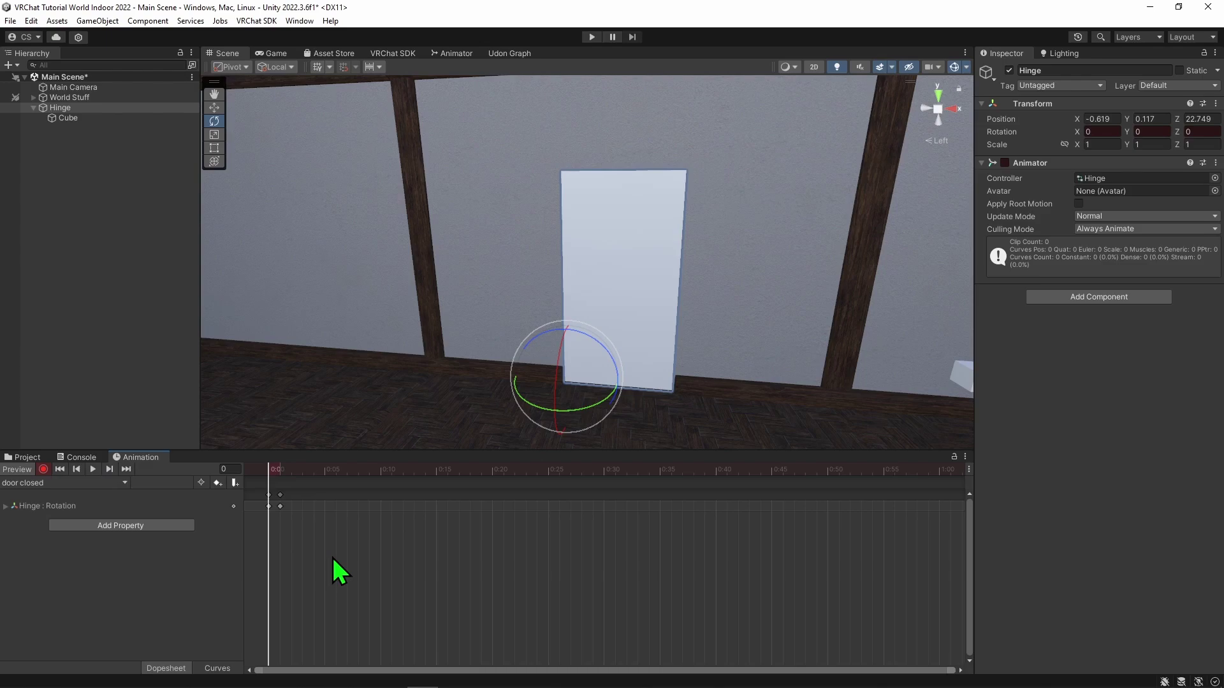
Create a new animation clip named 'door open' for Hinge.
left_click(118, 483)
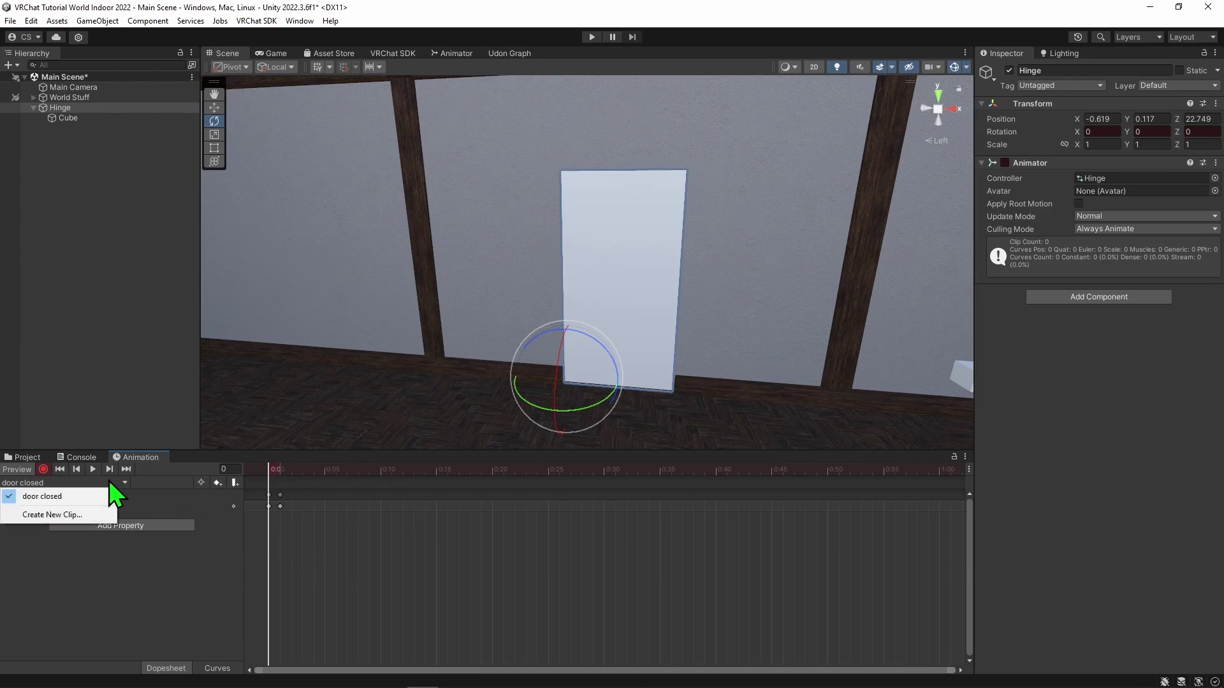
left_click(99, 514)
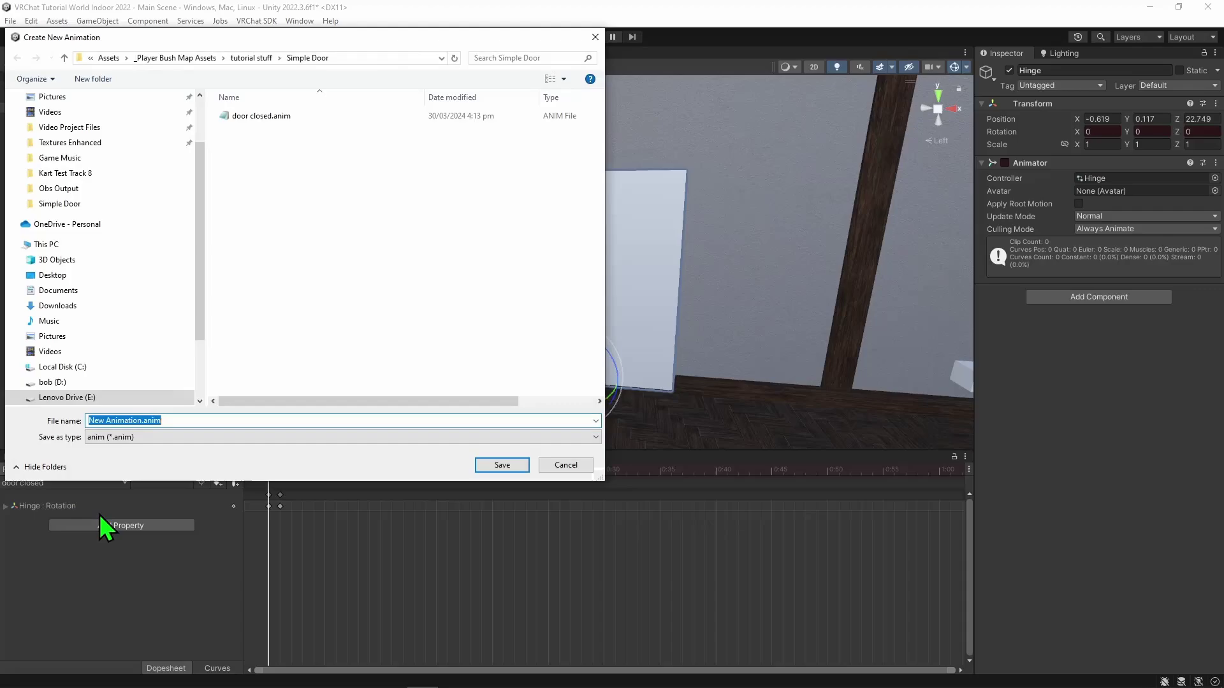
type("door open")
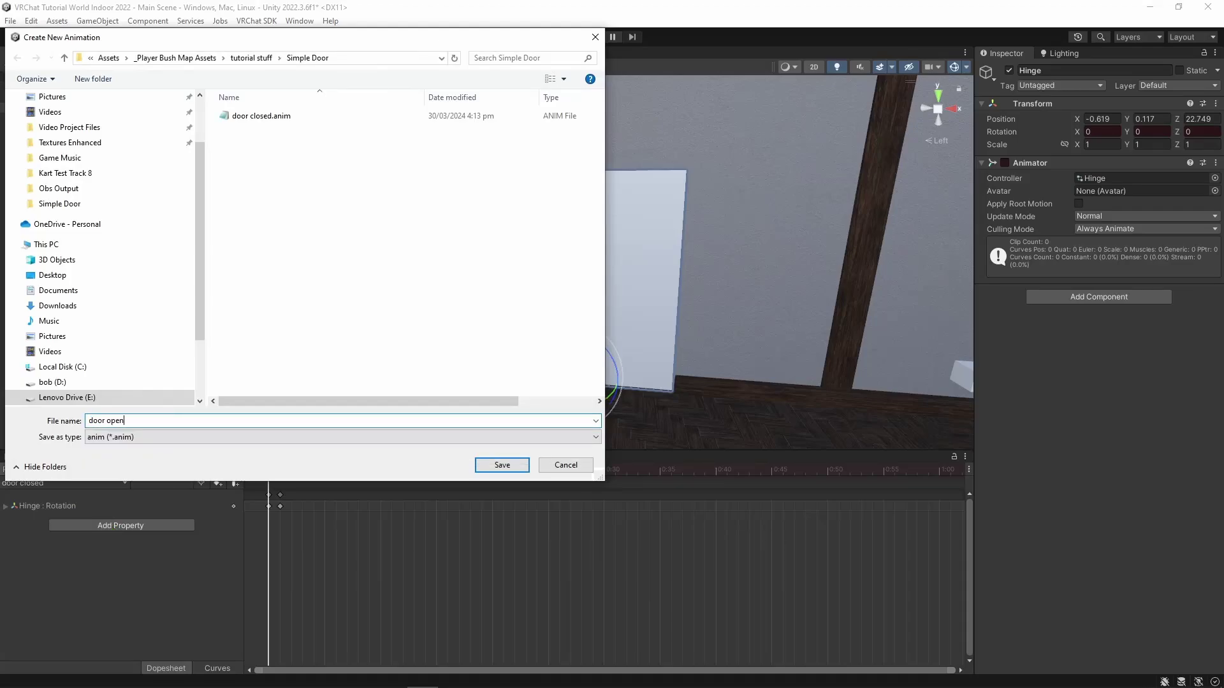
key("Return")
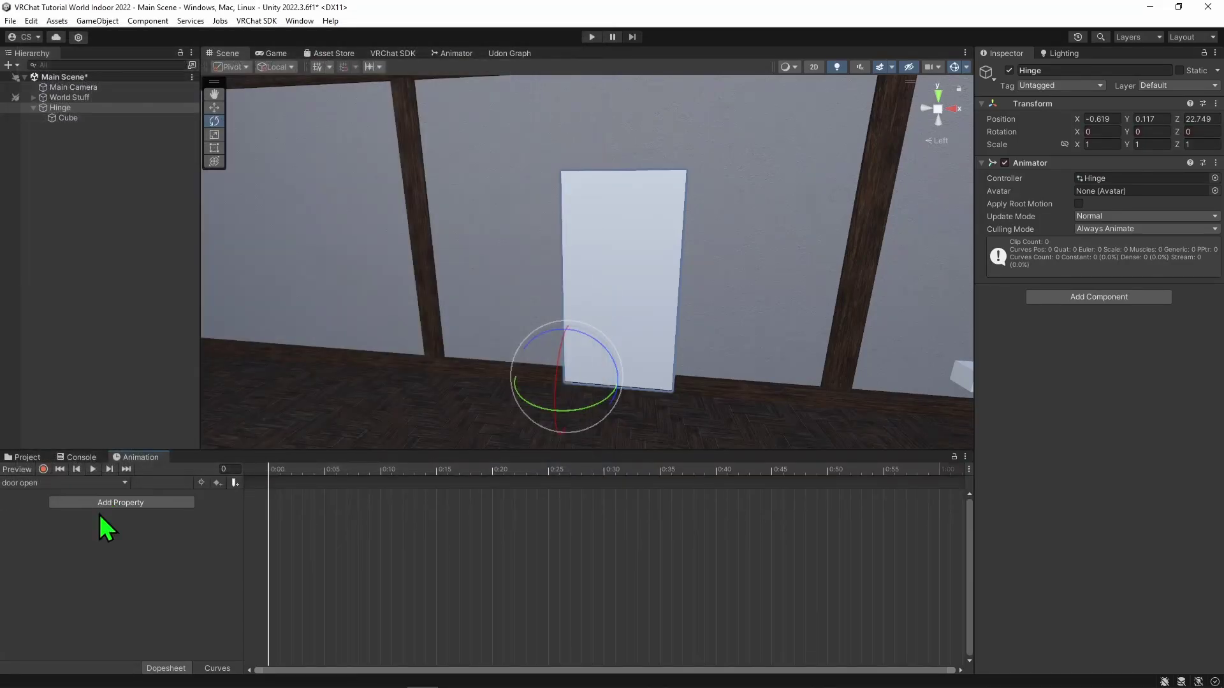
Record the hinge swinging the door open to Y -105 and preview the clip.
left_click(43, 469)
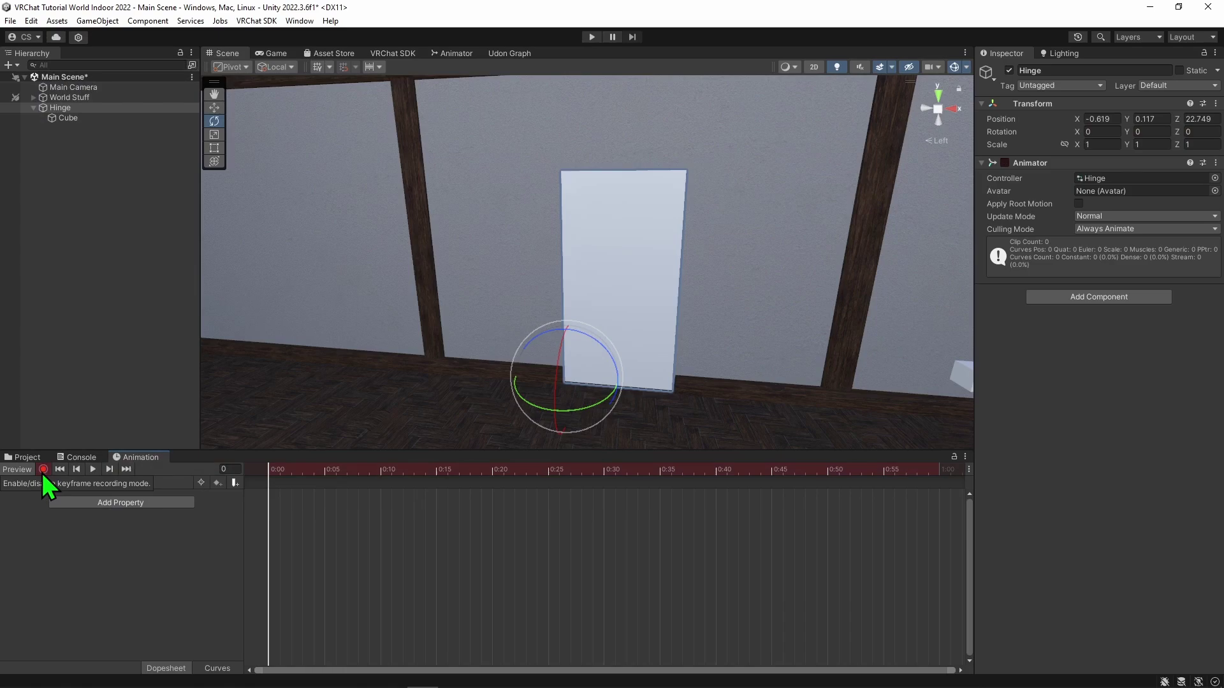
left_click_drag(536, 417, 688, 418)
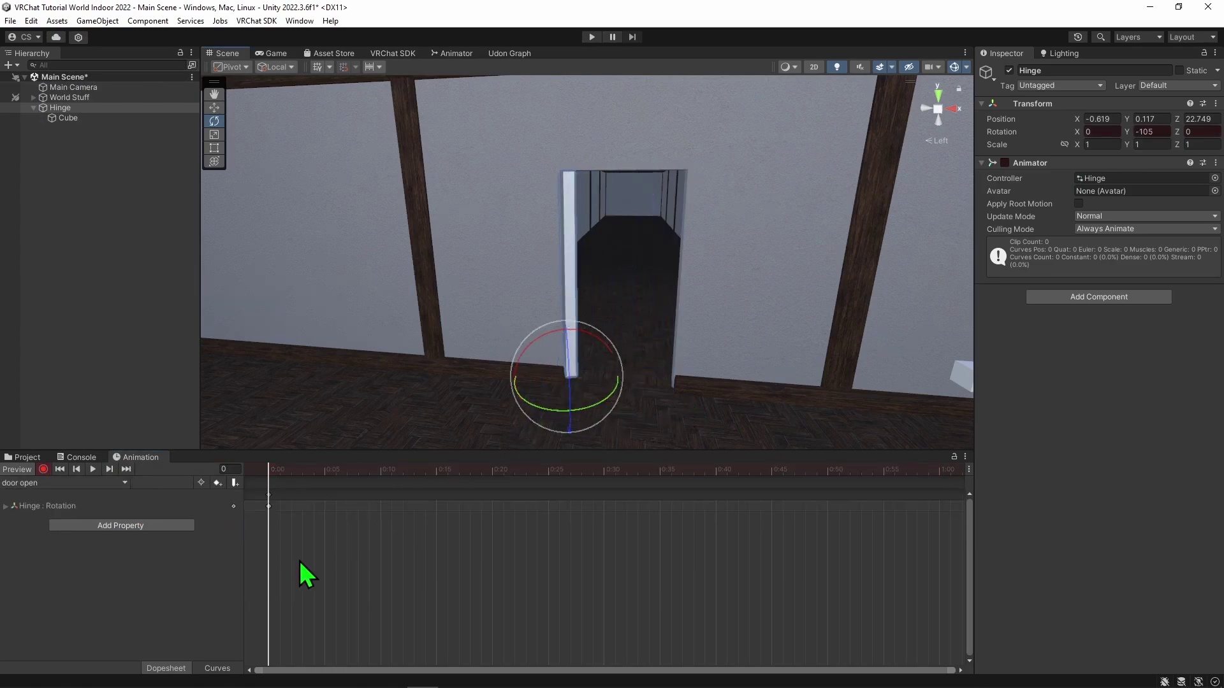
mouse_move(300, 564)
left_mouse_down()
mouse_move(277, 507)
mouse_move(280, 472)
left_mouse_up()
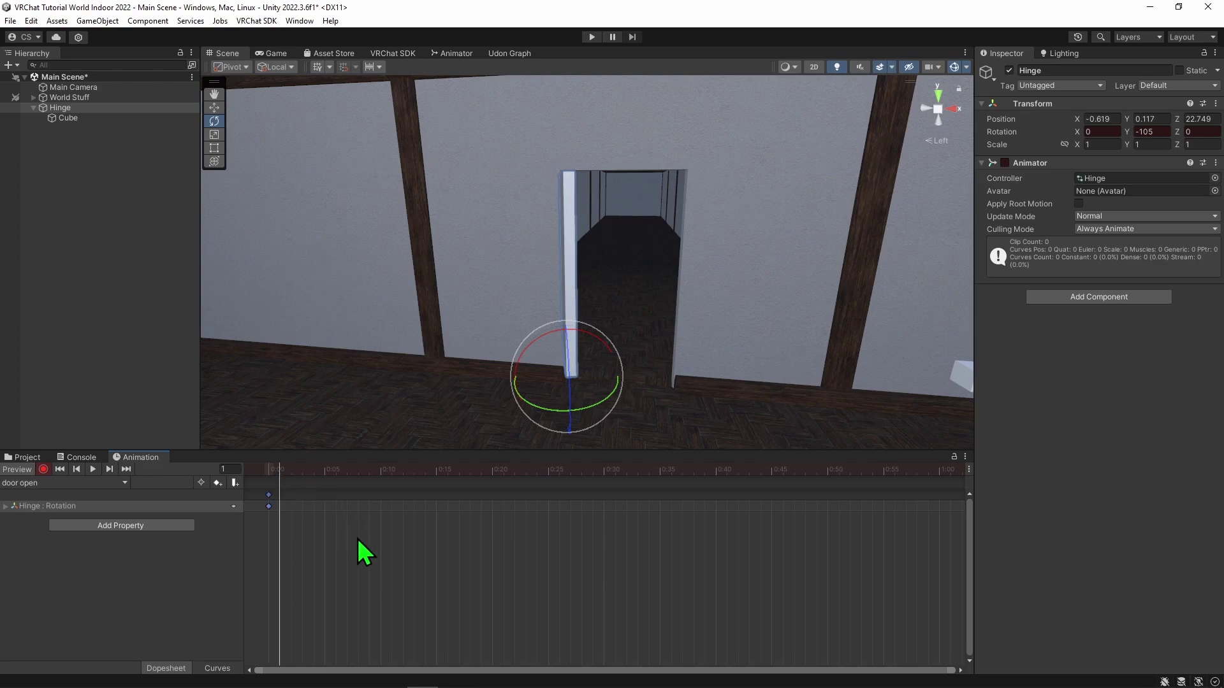
left_click(93, 470)
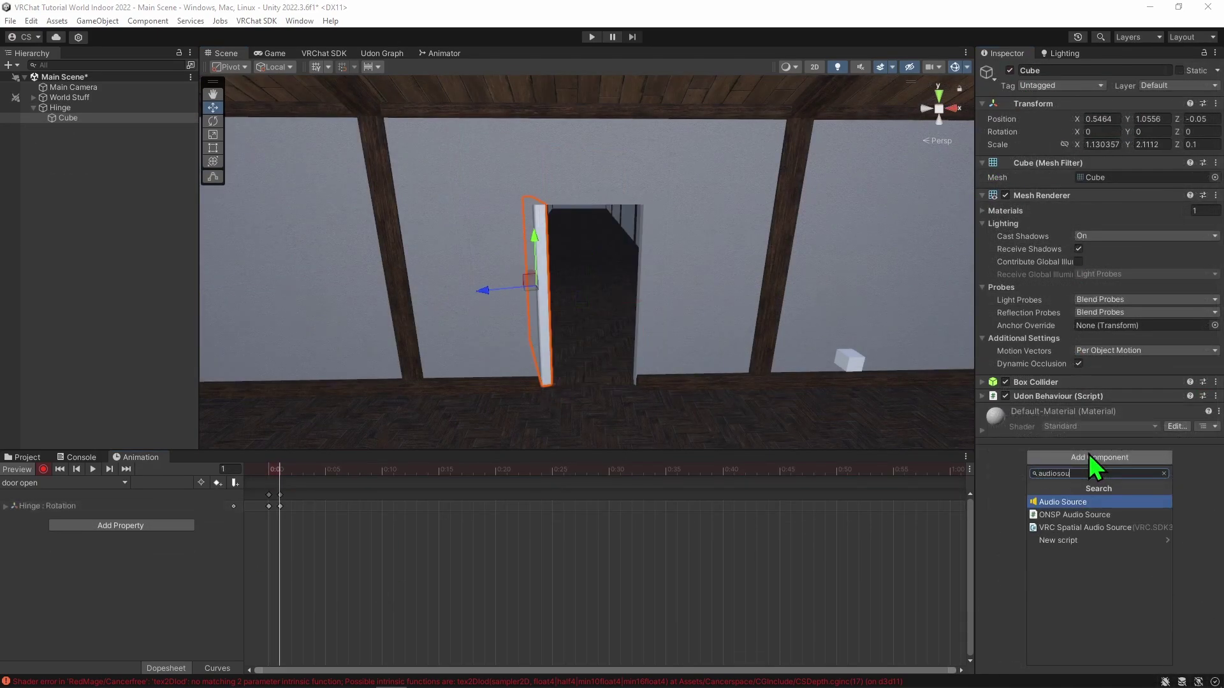
Add an Audio Source to the door cube and animate its enabled state.
key("Return")
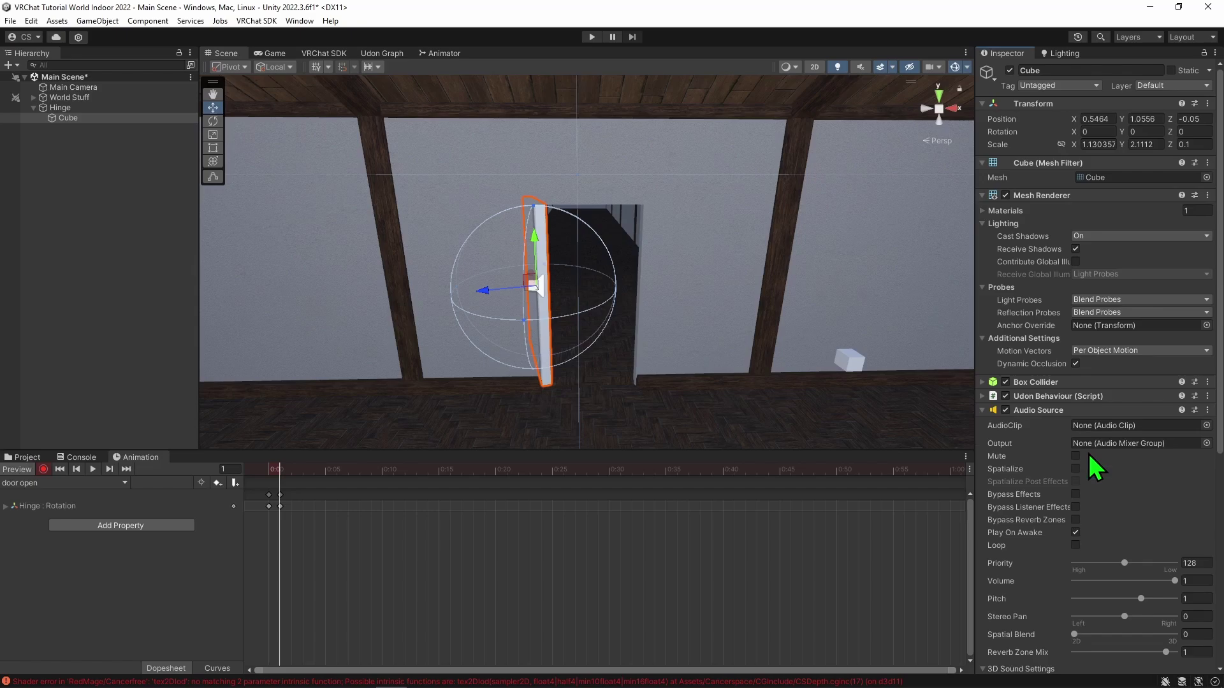
scroll(1095, 395, "down", 1)
left_click(1005, 376)
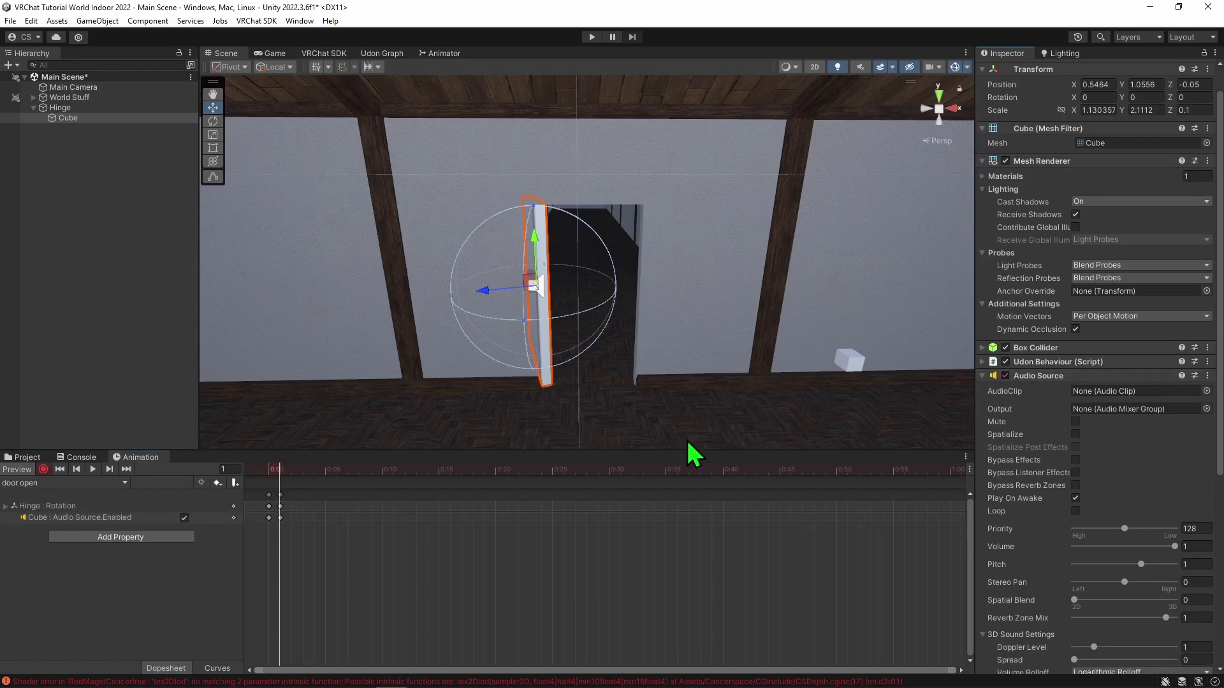
left_click(269, 489)
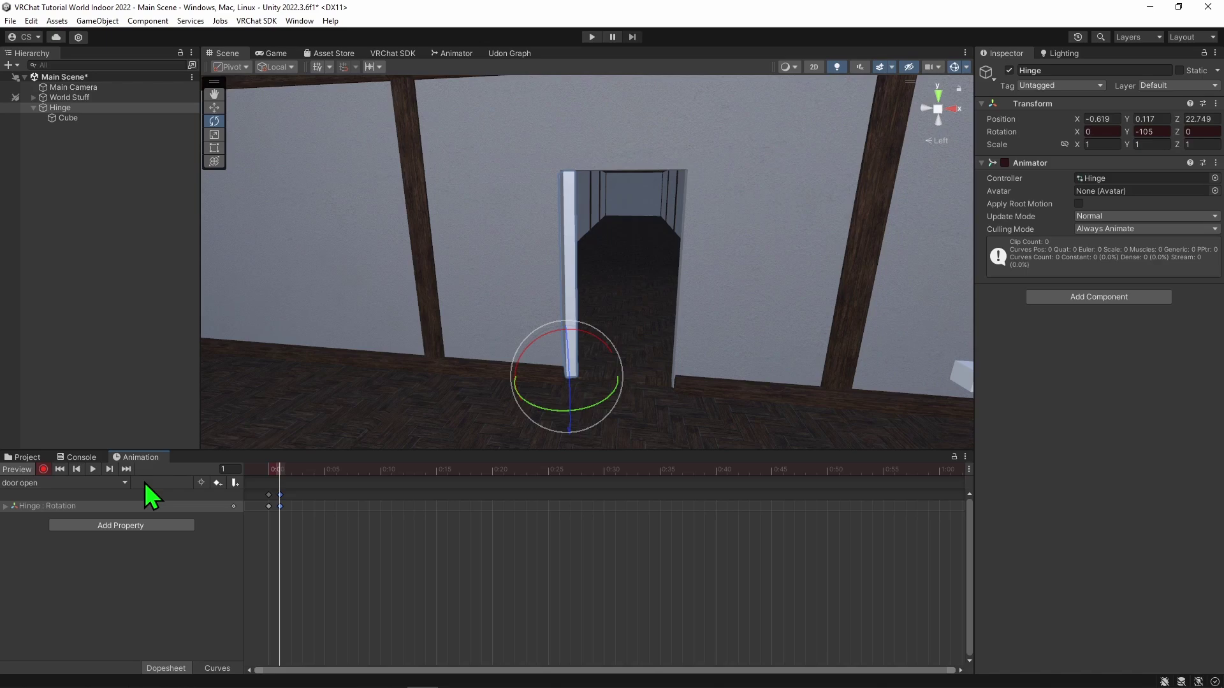
Stop the preview, select Hinge, and open its animator controller in the Animator window.
left_click(18, 470)
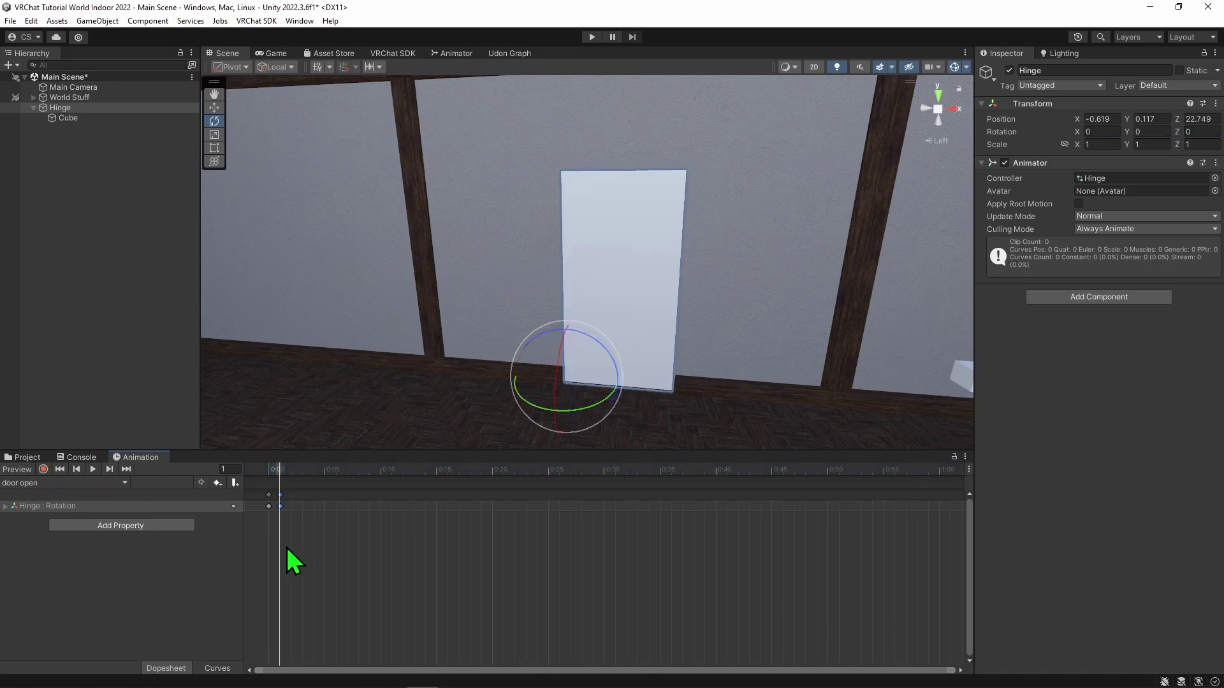
left_click(59, 108)
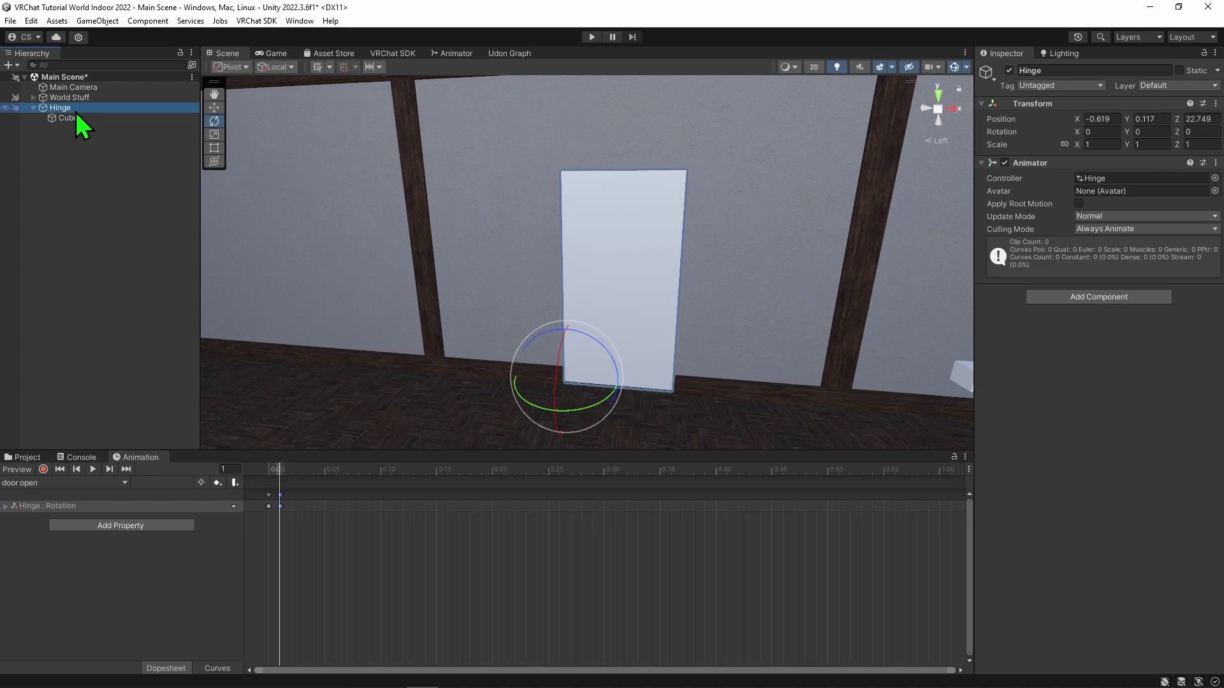
double_click(1102, 179)
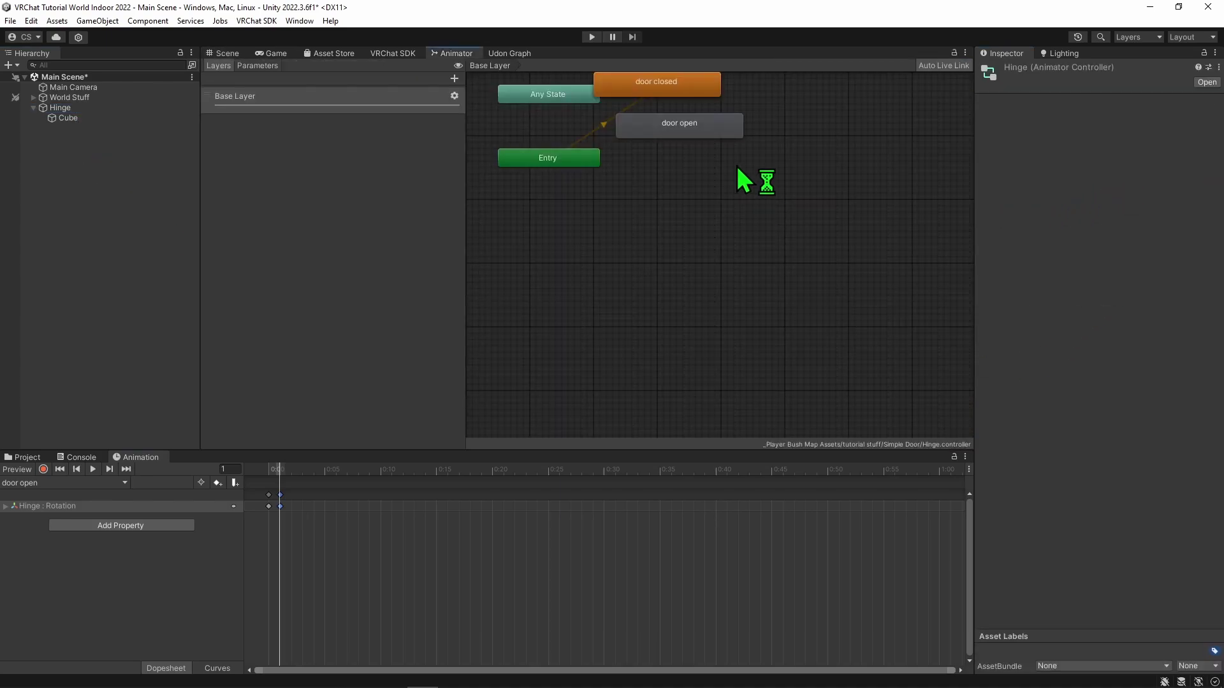
middle_click_drag(741, 180, 760, 259)
left_click(763, 263)
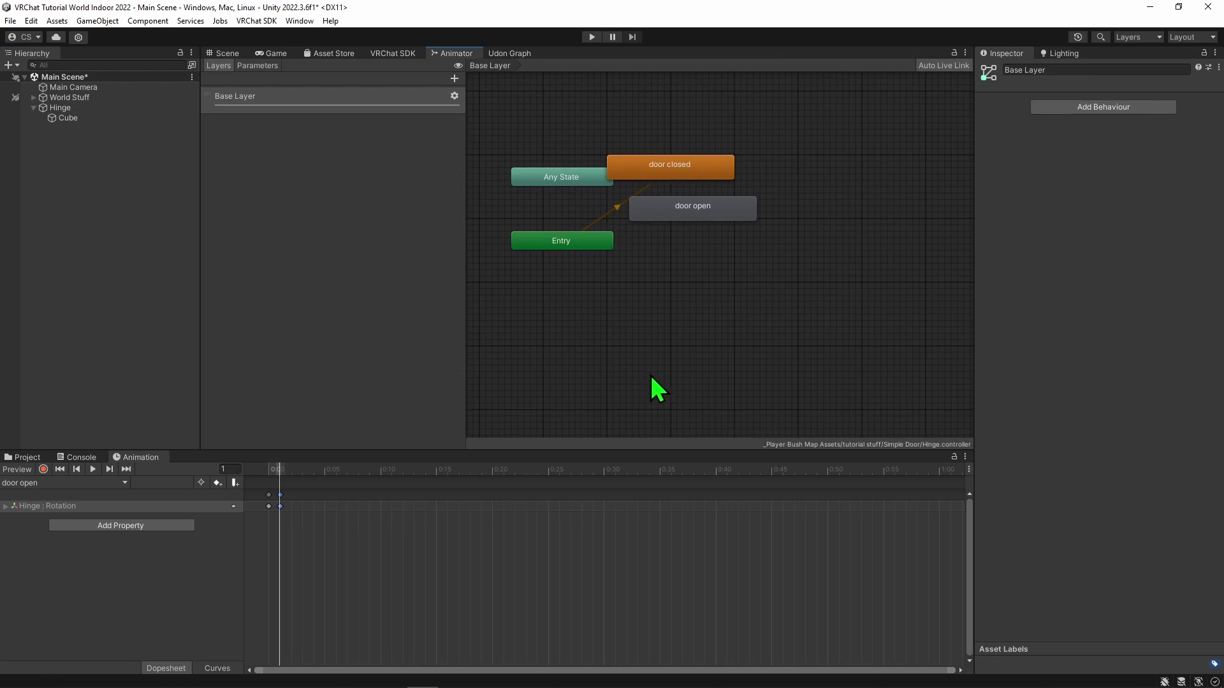
Create a Bool parameter named isOpen in the Animator's Parameters list.
left_click(258, 66)
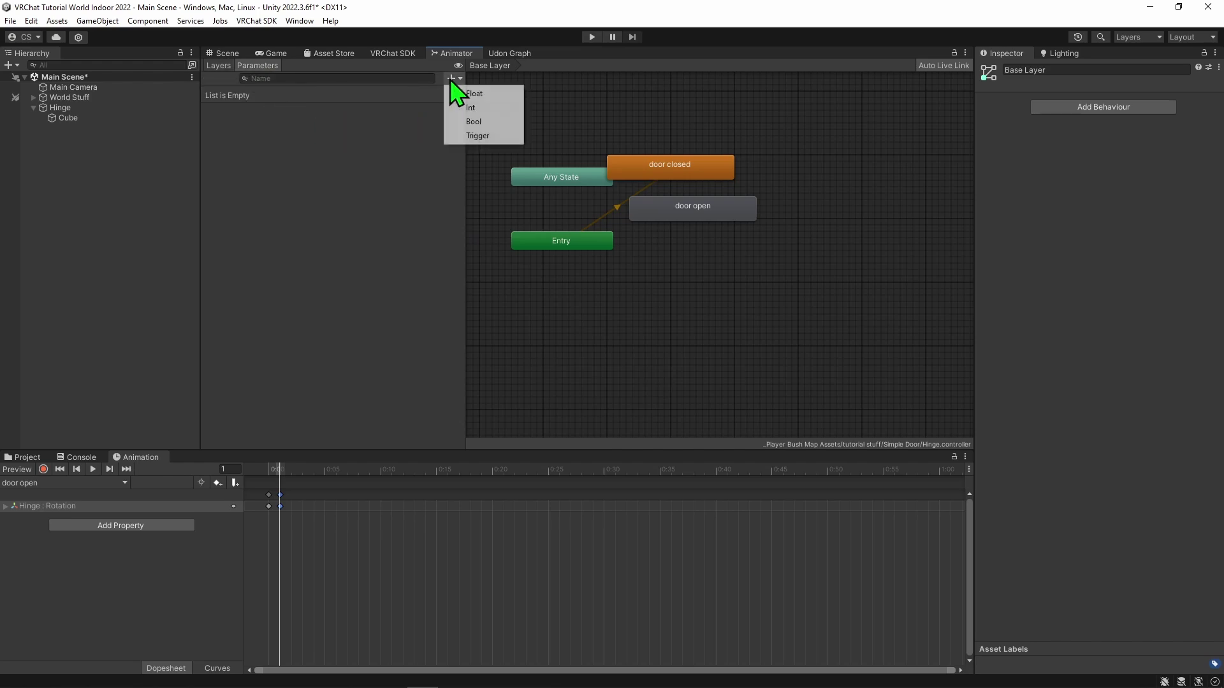
left_click(473, 122)
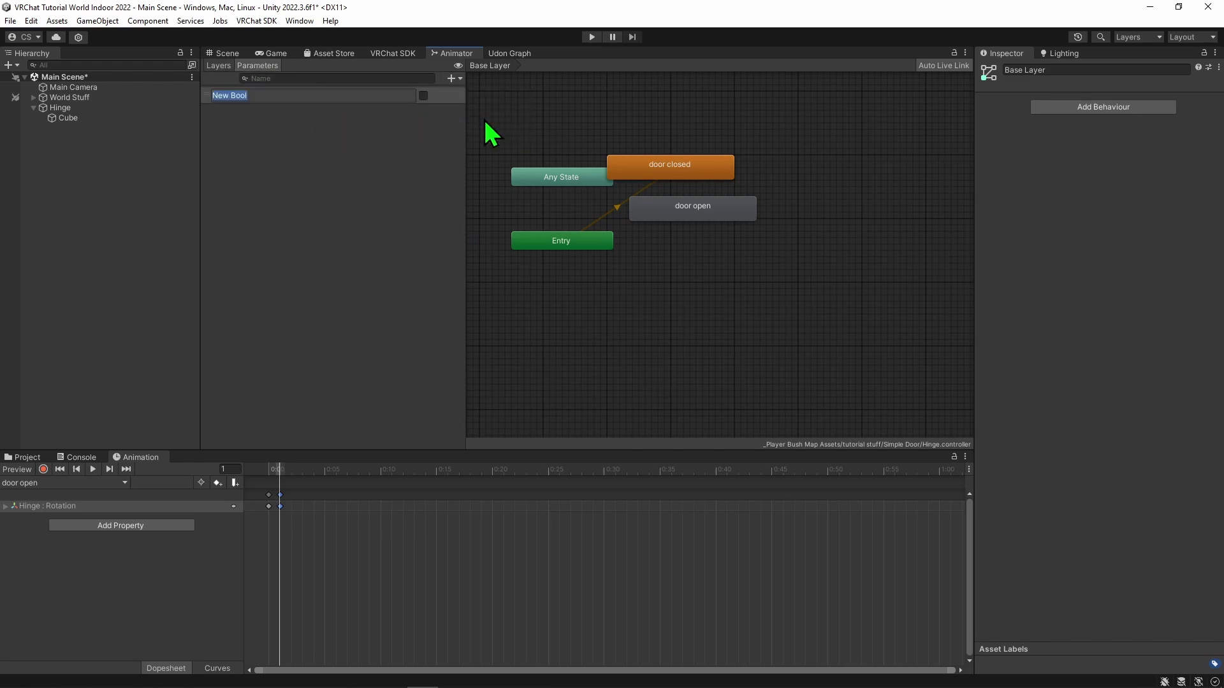
type("isOpen")
key("Return")
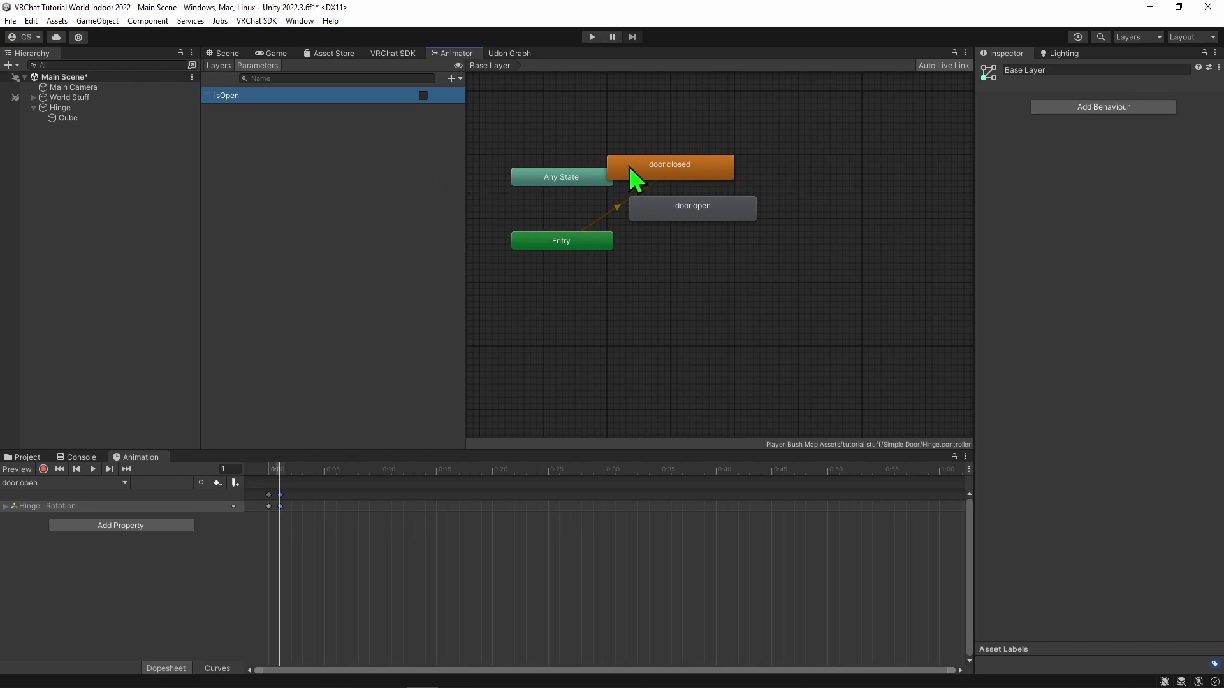
Move the door closed state beside Entry and inspect the door closed and open states.
mouse_move(639, 166)
left_mouse_down()
mouse_move(685, 235)
mouse_move(708, 182)
left_mouse_up()
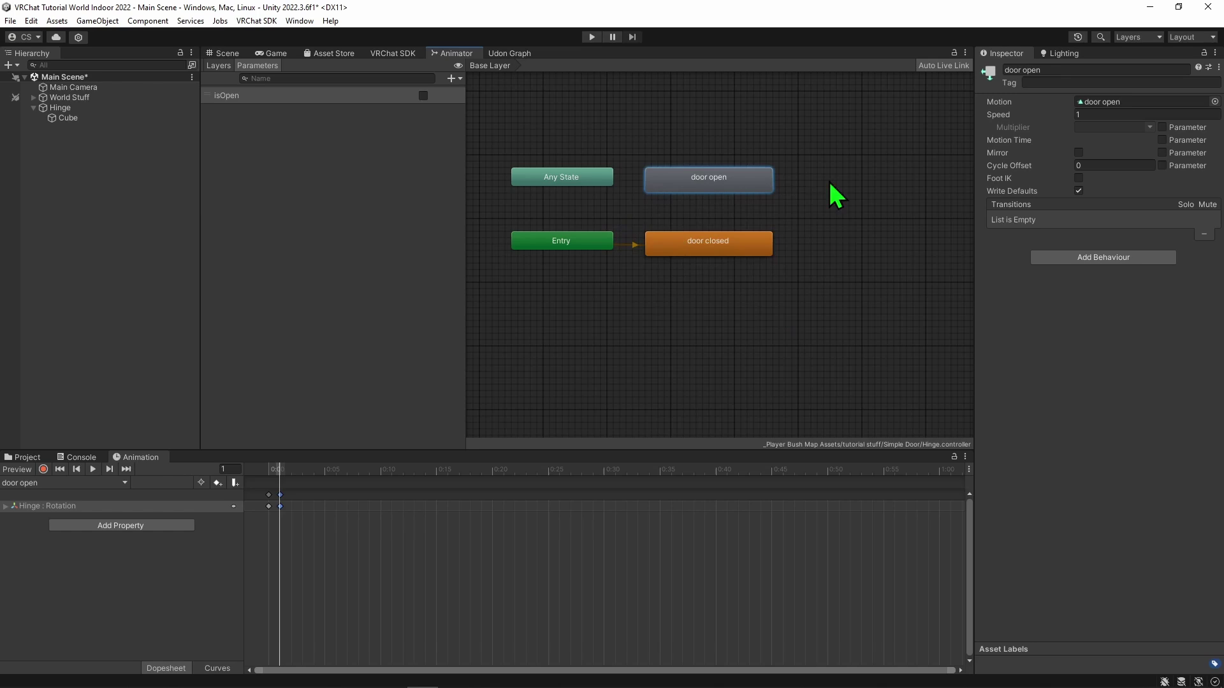
left_click(691, 283)
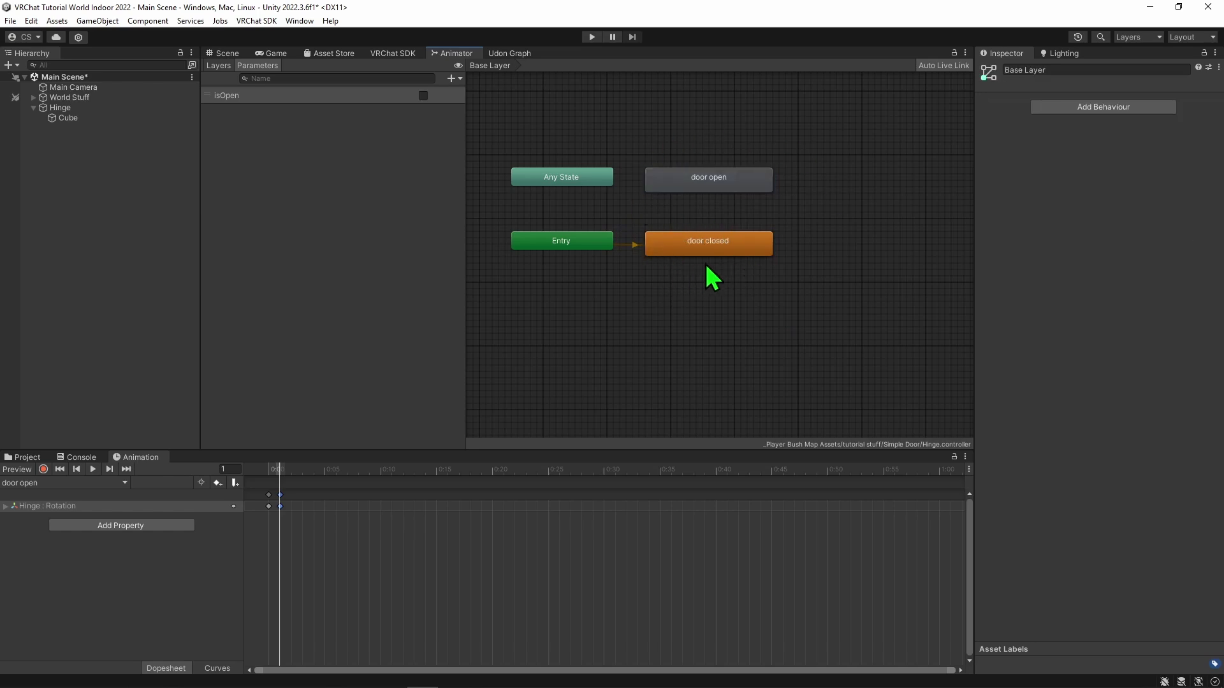
left_click(707, 242)
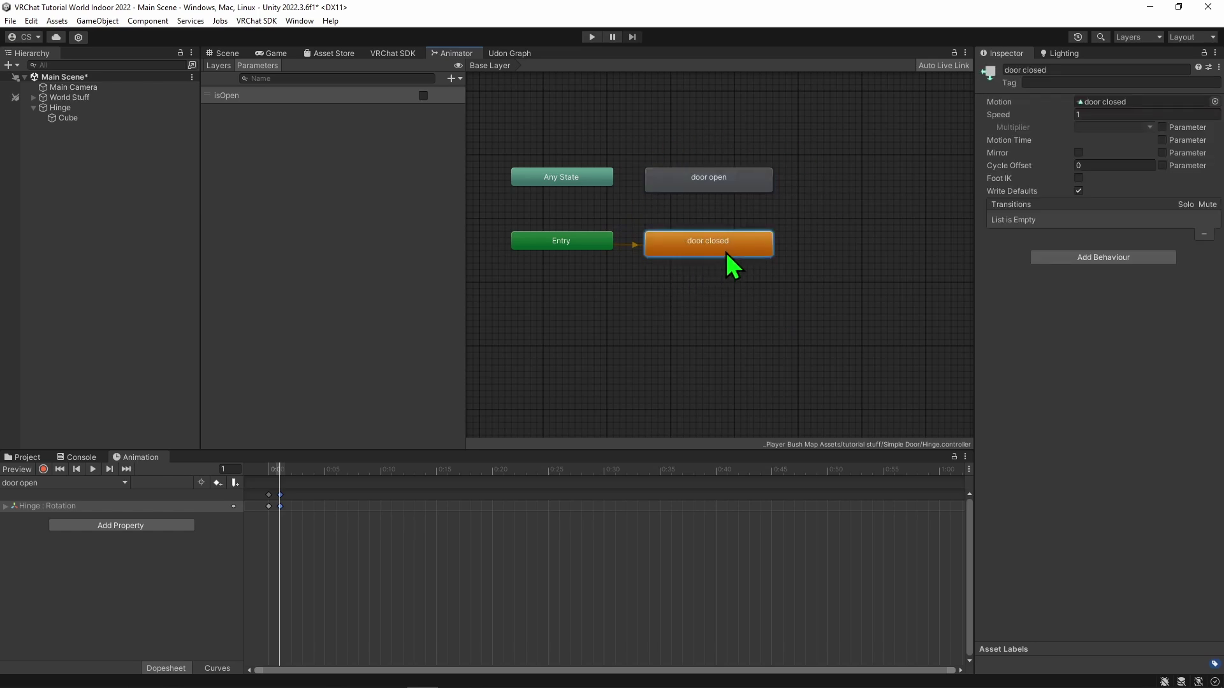
left_click(777, 287)
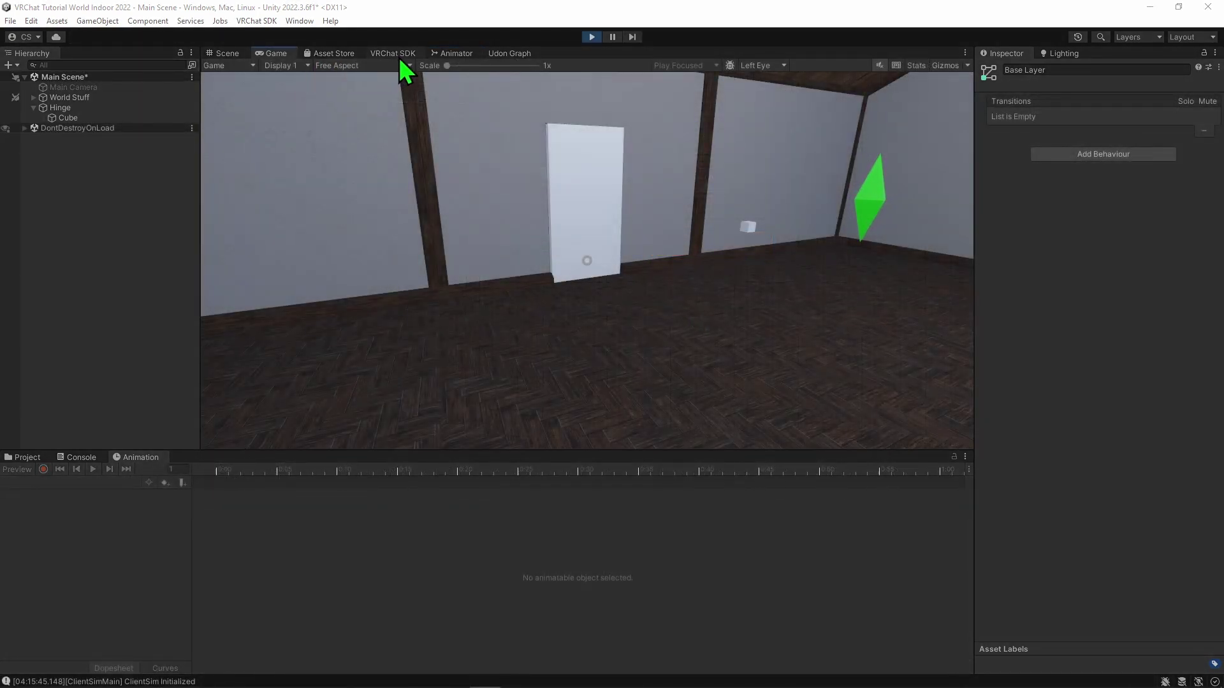
Set door open as the layer default state and check it in a play test.
left_click(455, 53)
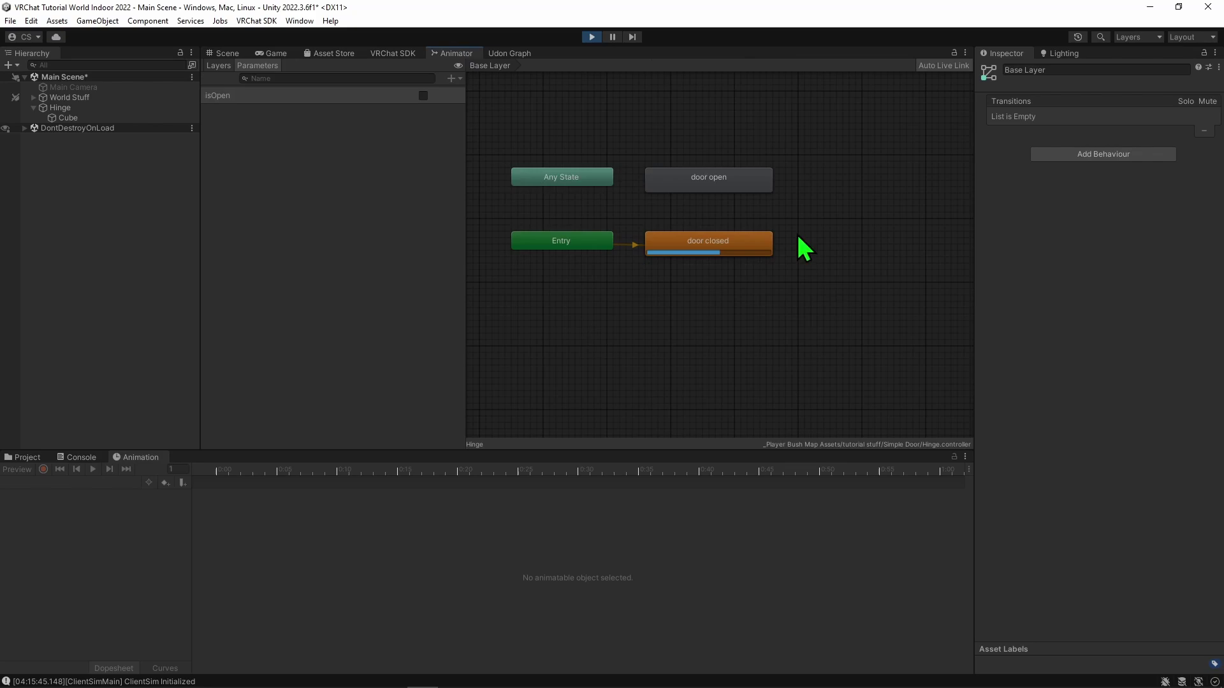
left_click(727, 179)
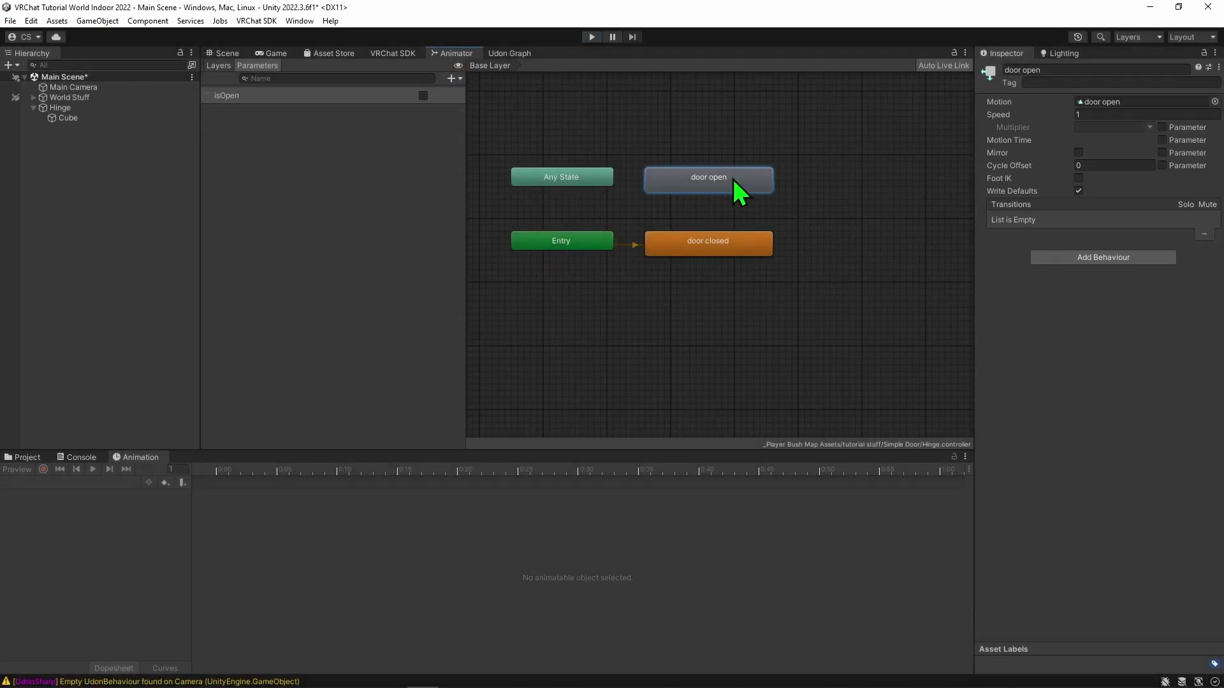
right_click(720, 182)
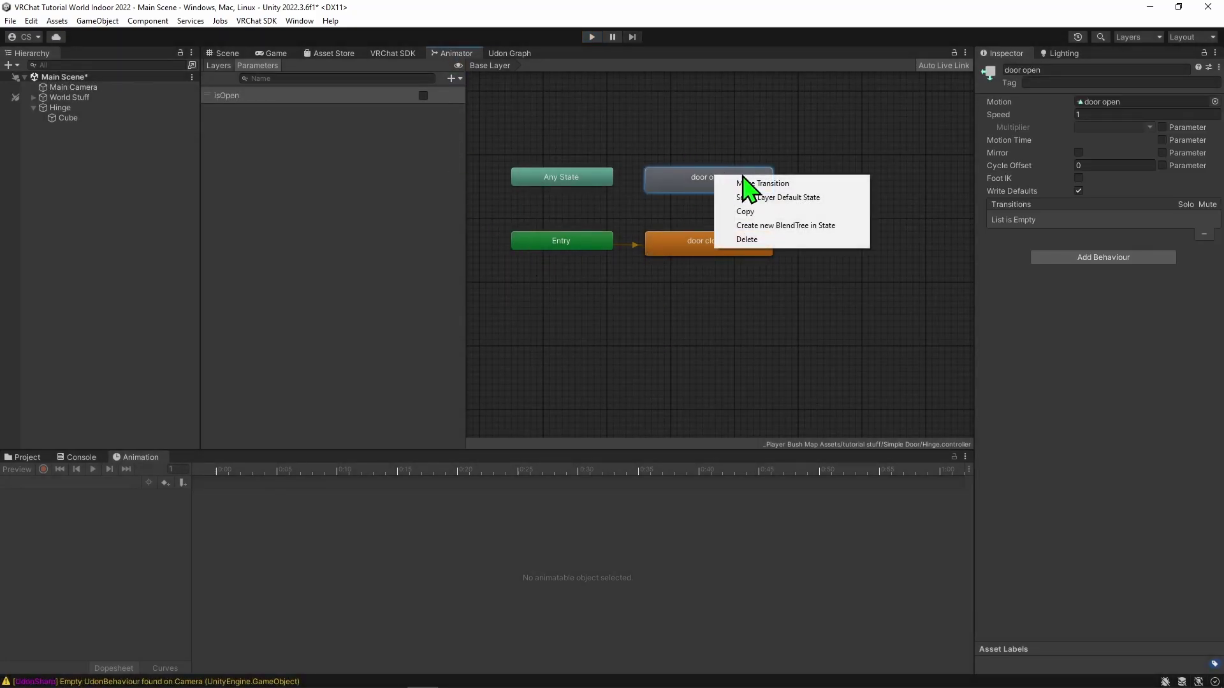
left_click(822, 198)
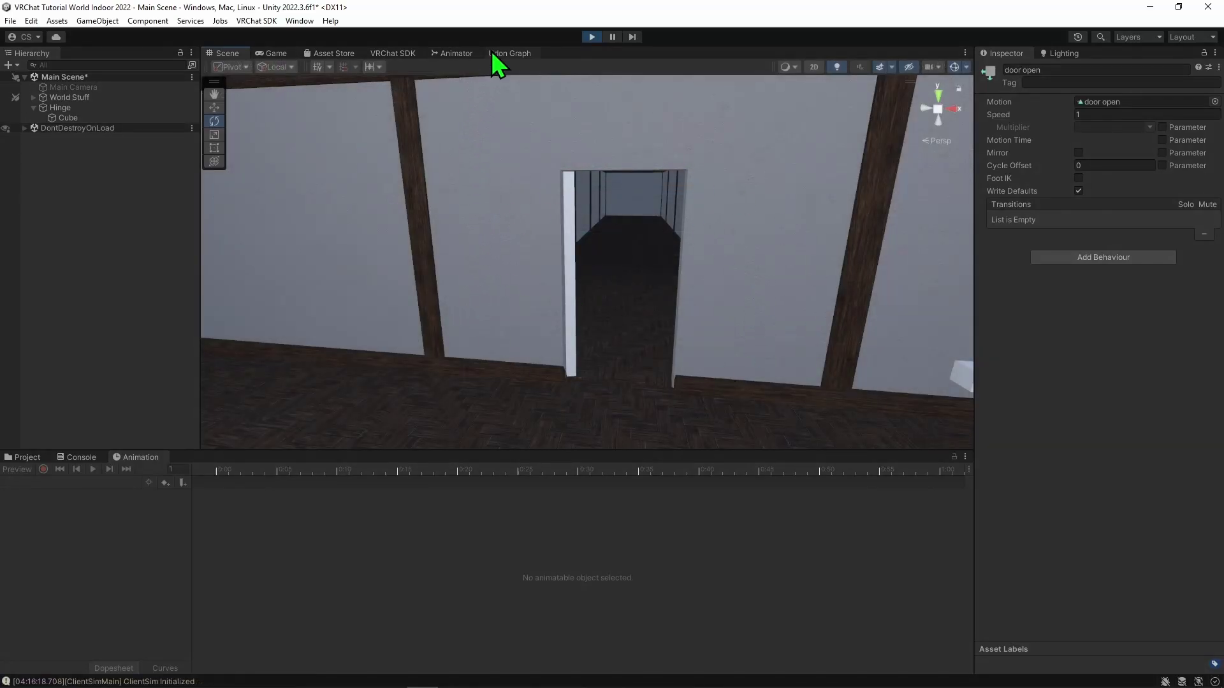
left_click(452, 53)
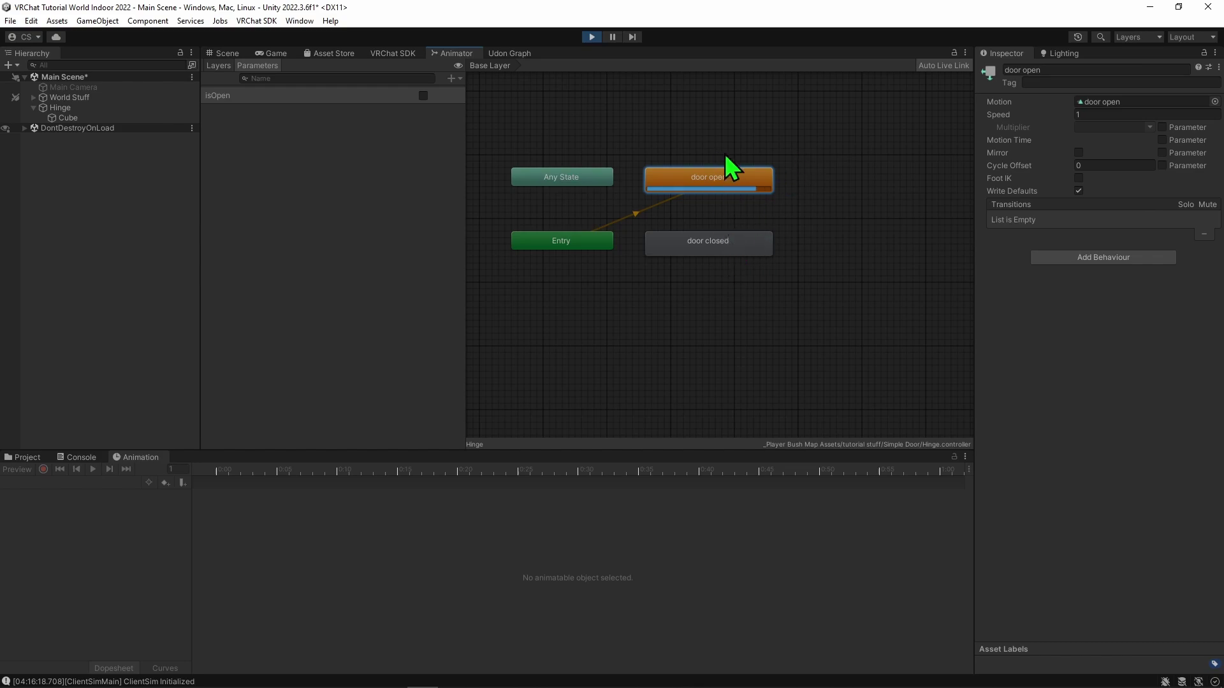
left_click(591, 37)
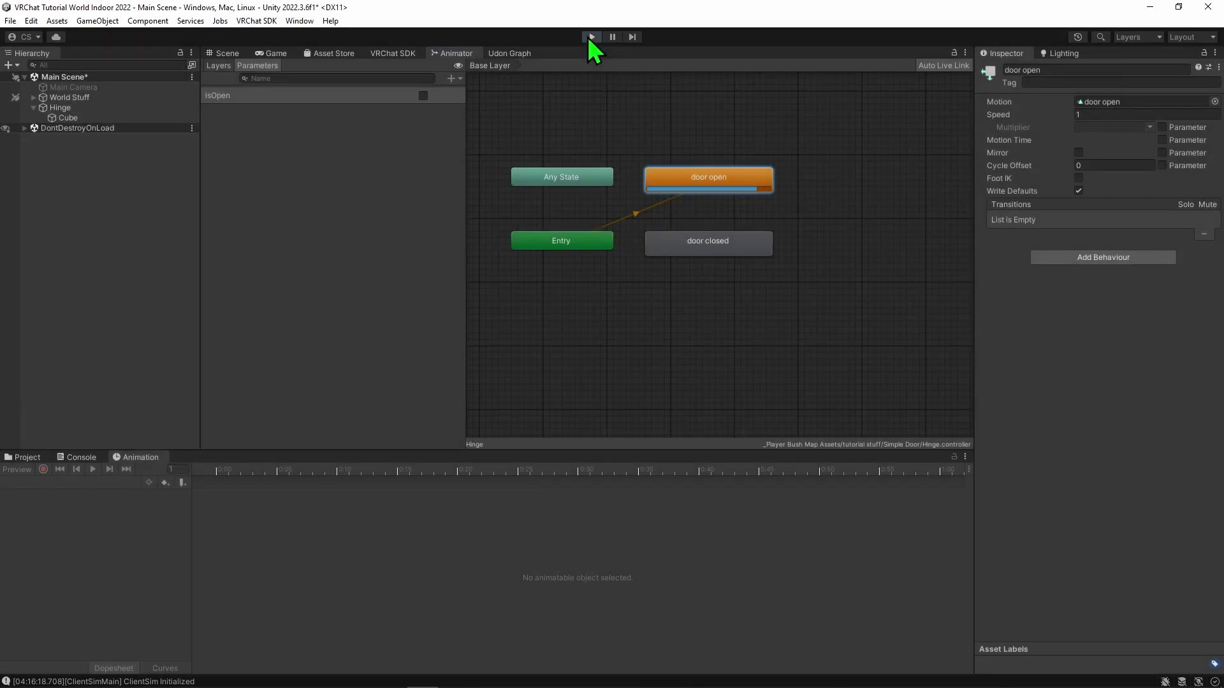
Make door closed the layer default state again.
left_click(720, 247)
right_click(720, 246)
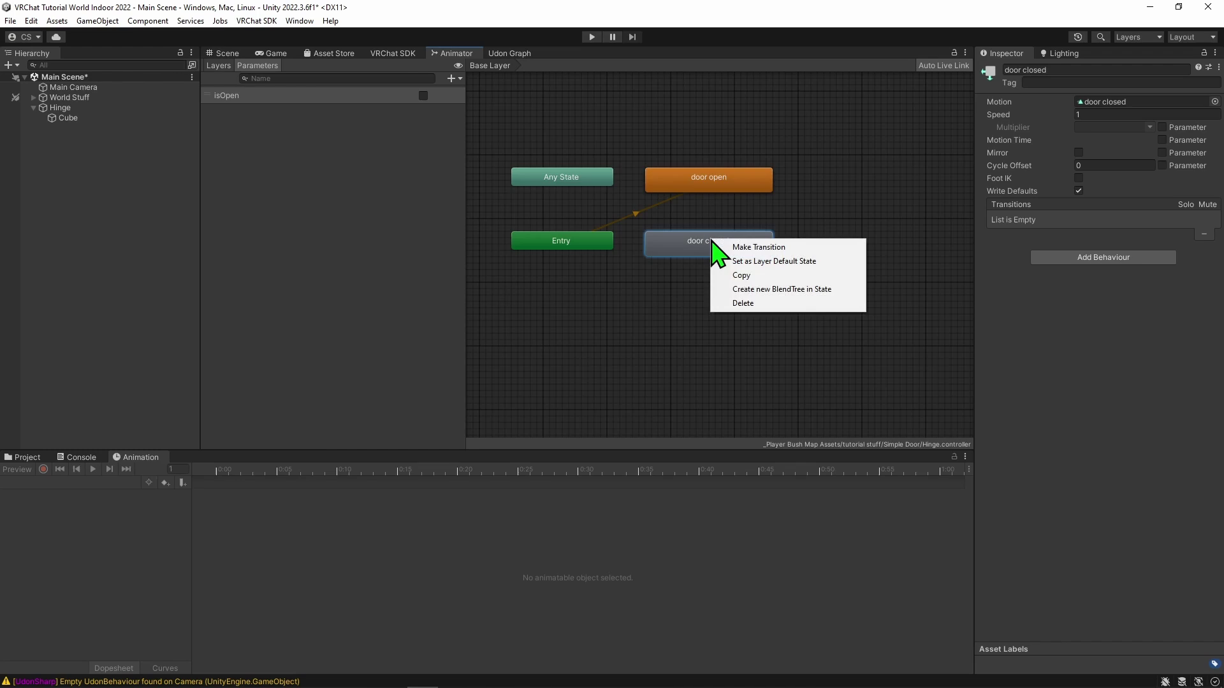
left_click(771, 263)
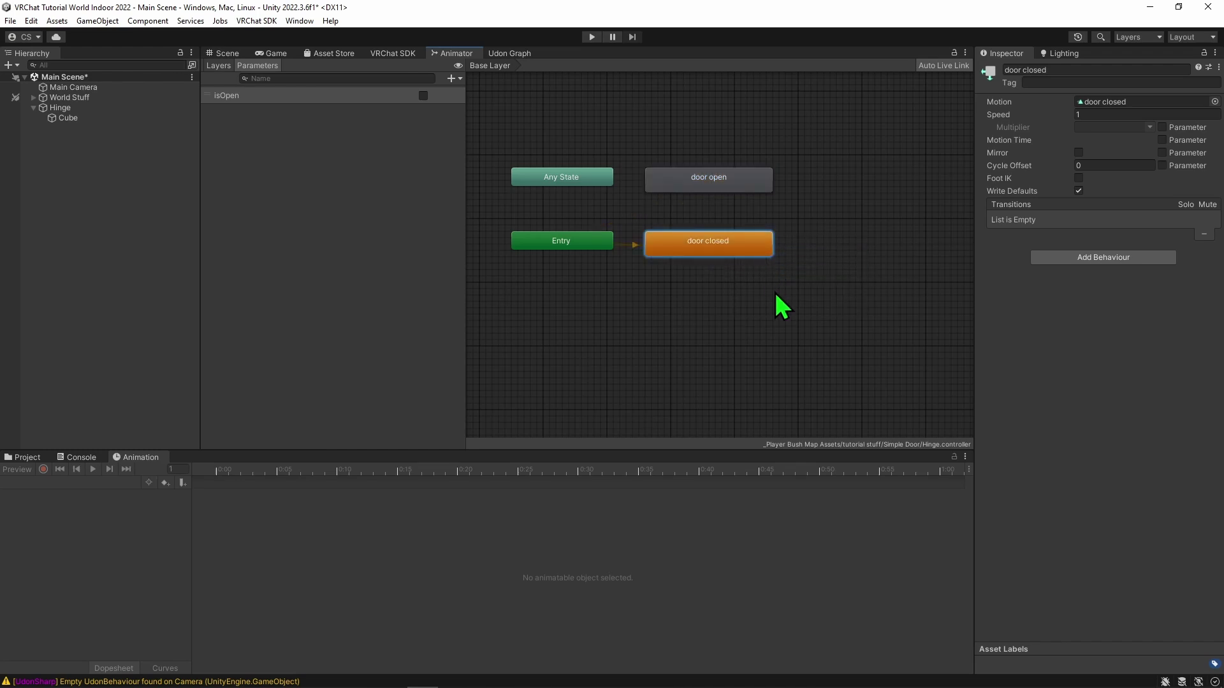
Add transitions from door closed to door open and from door open back to door closed.
right_click(703, 246)
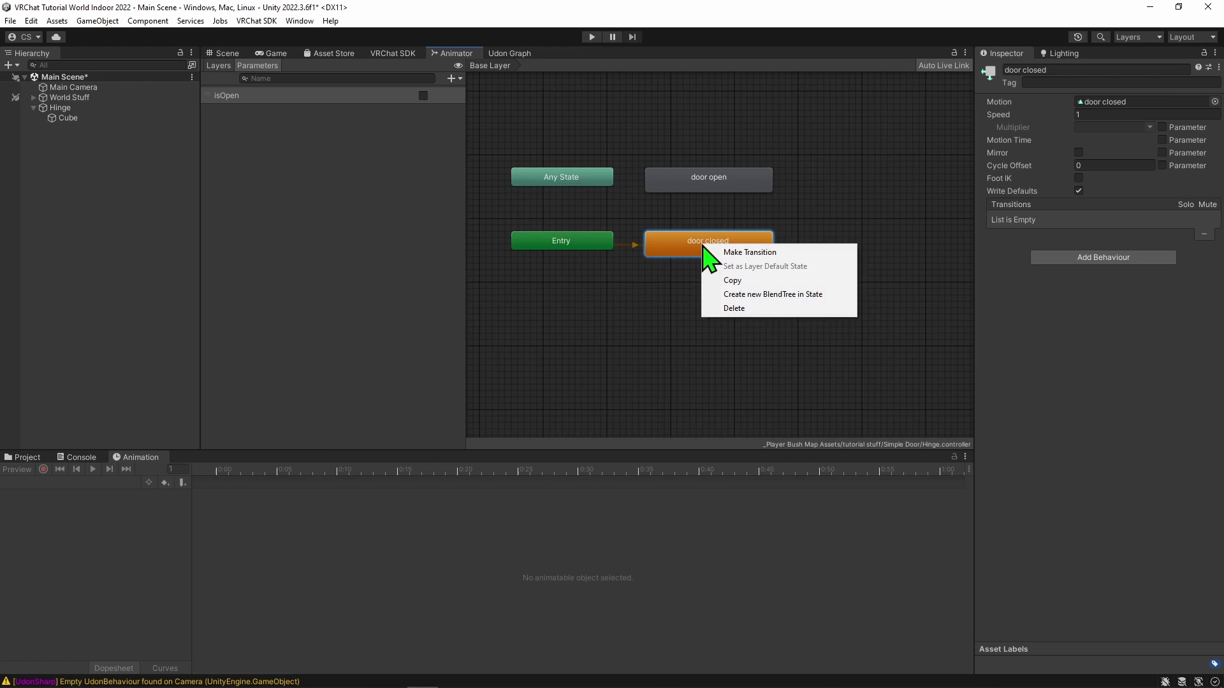
left_click(782, 257)
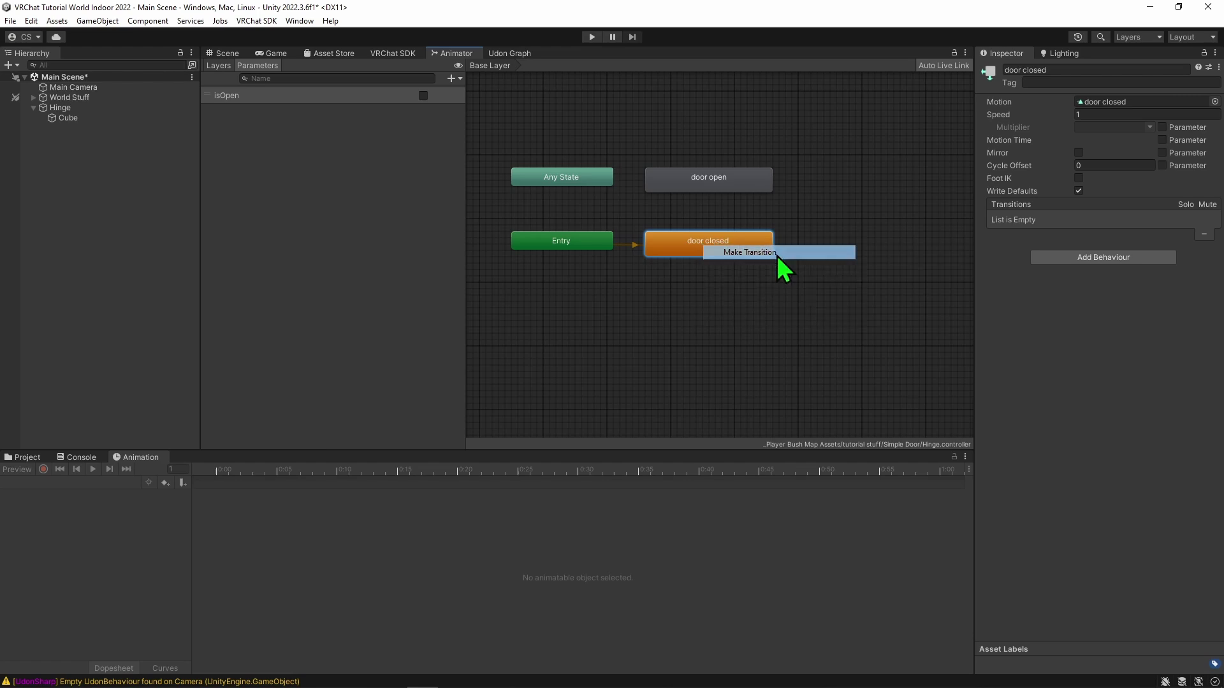
left_click(717, 187)
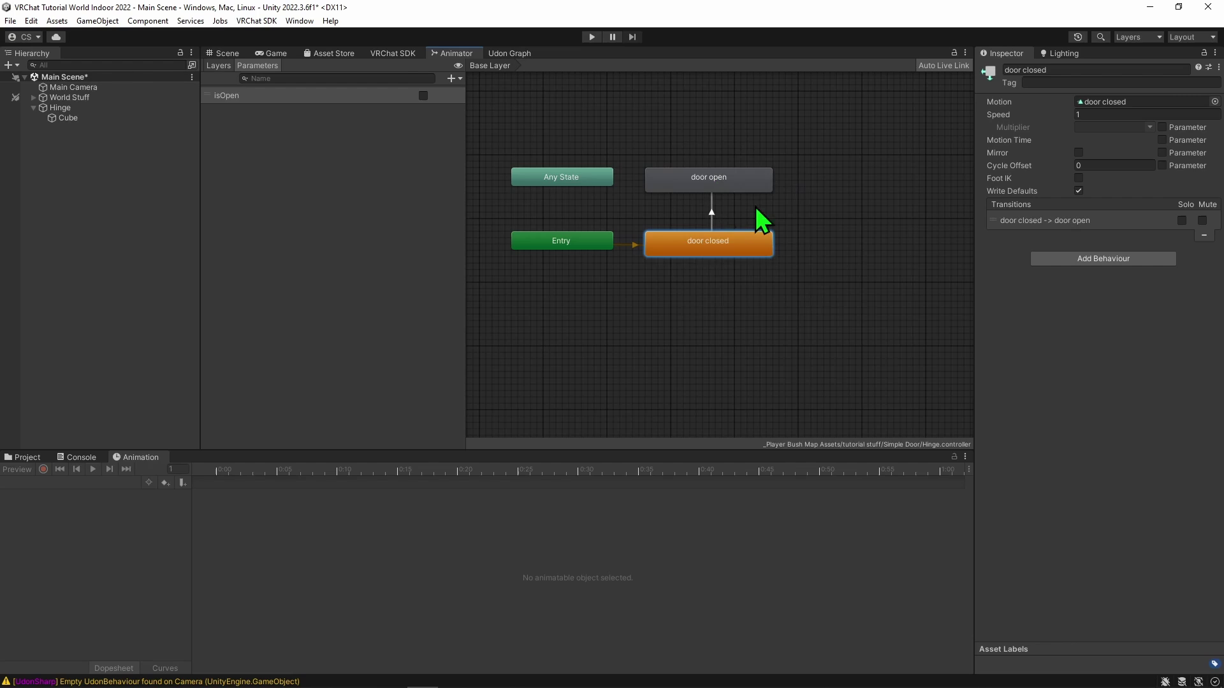
left_click(714, 208)
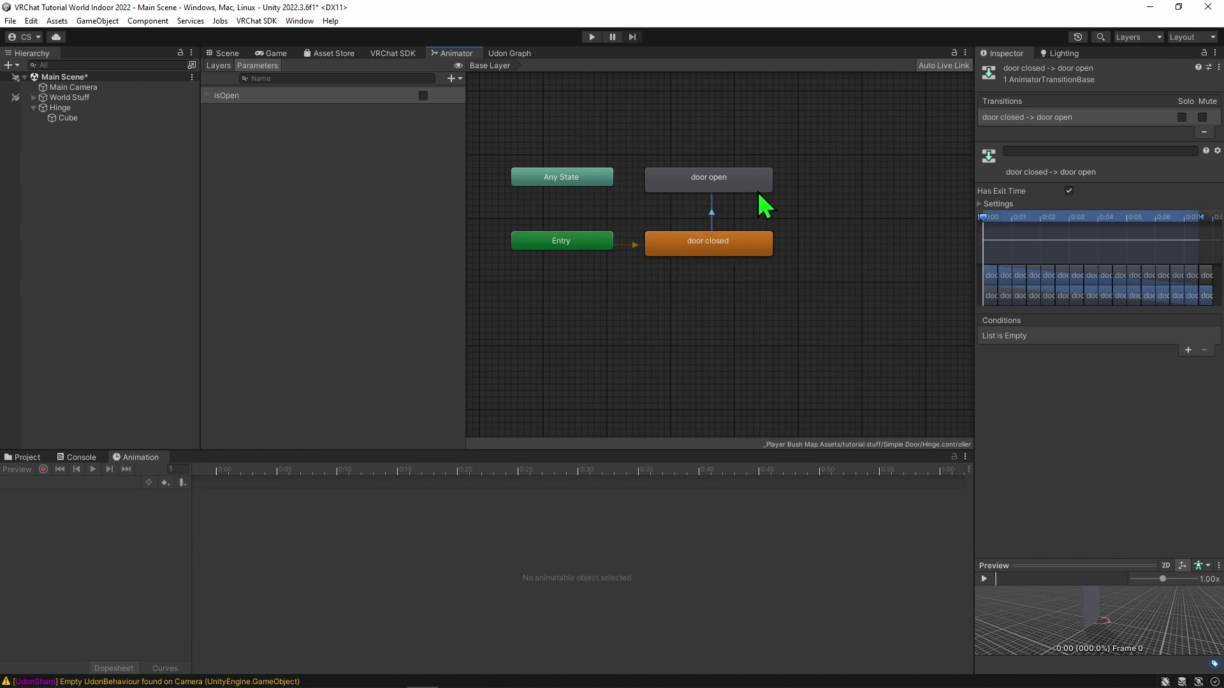
right_click(731, 186)
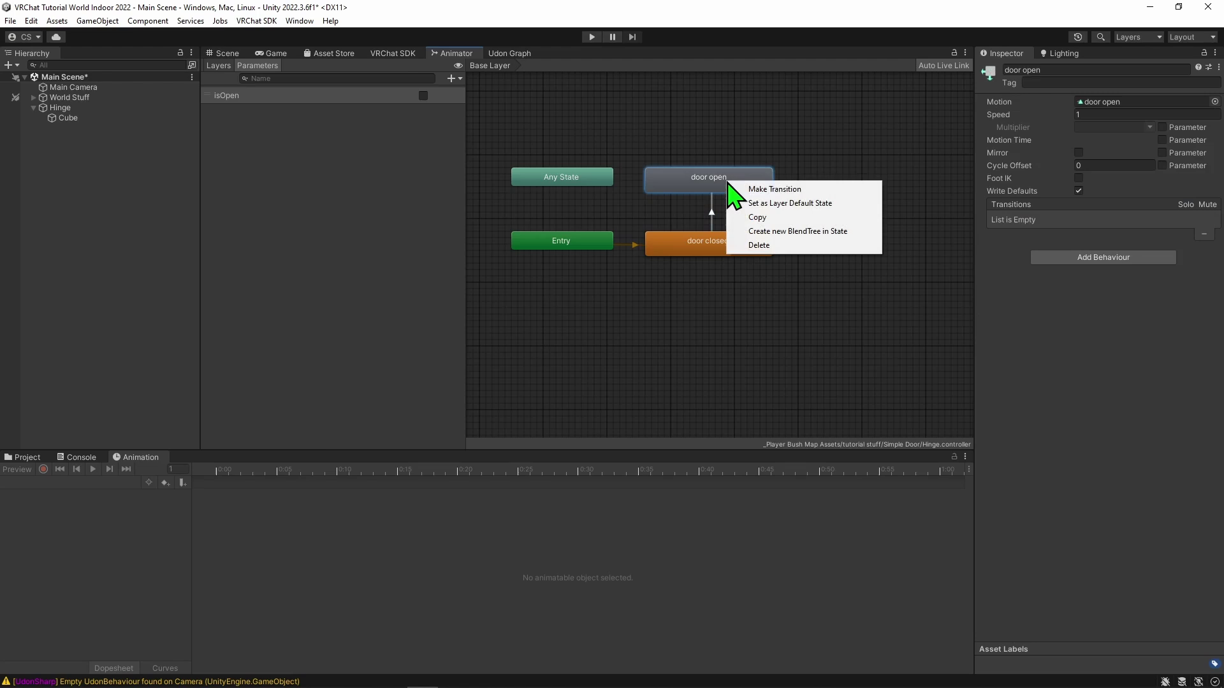
left_click(773, 189)
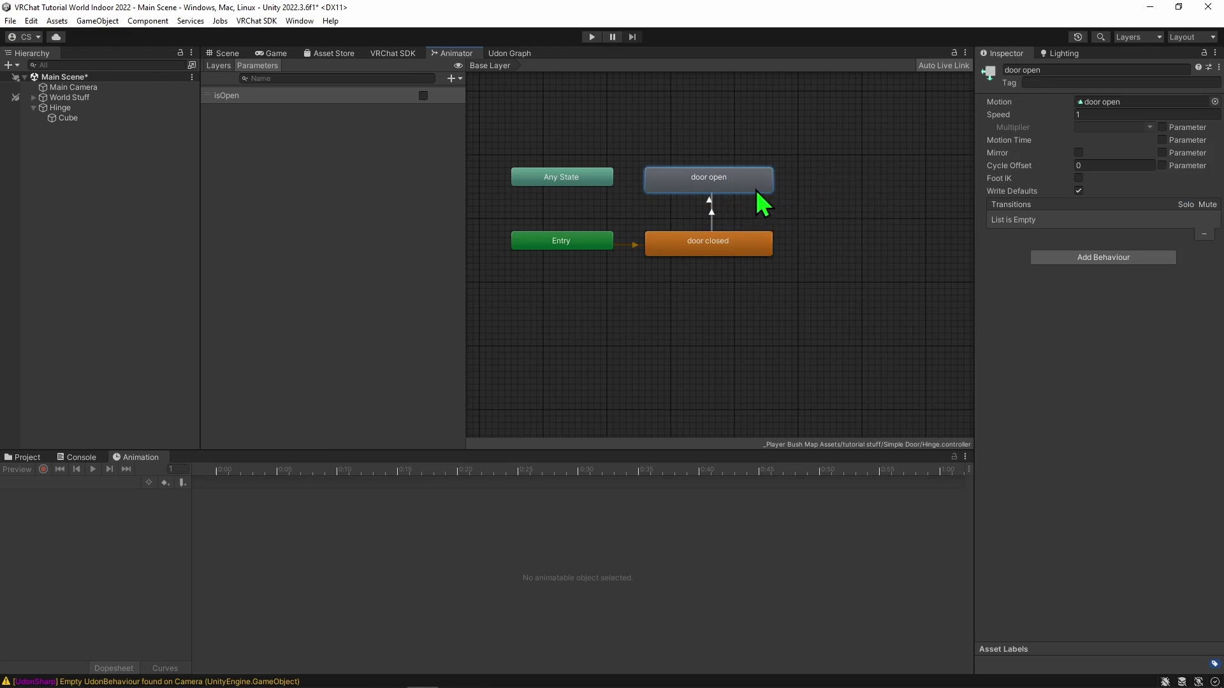
left_click(694, 244)
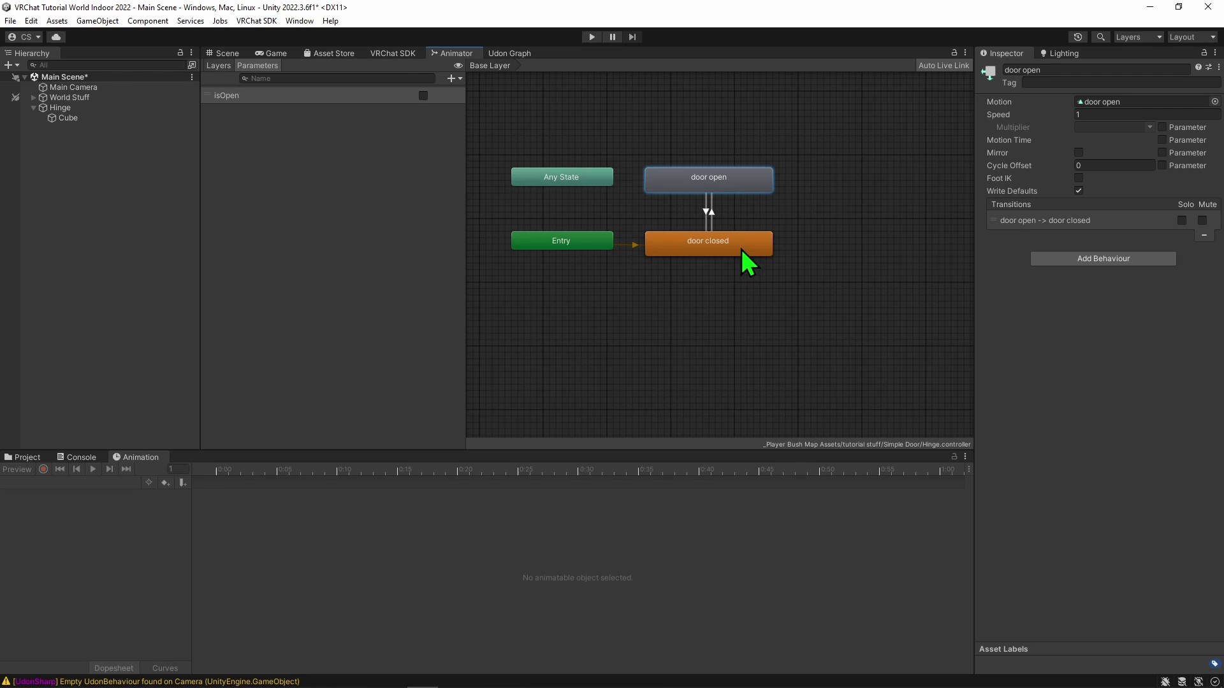
left_click_drag(707, 179, 705, 165)
Set Exit Time and Transition Duration to 1 on the door closed → door open transition.
left_click(712, 204)
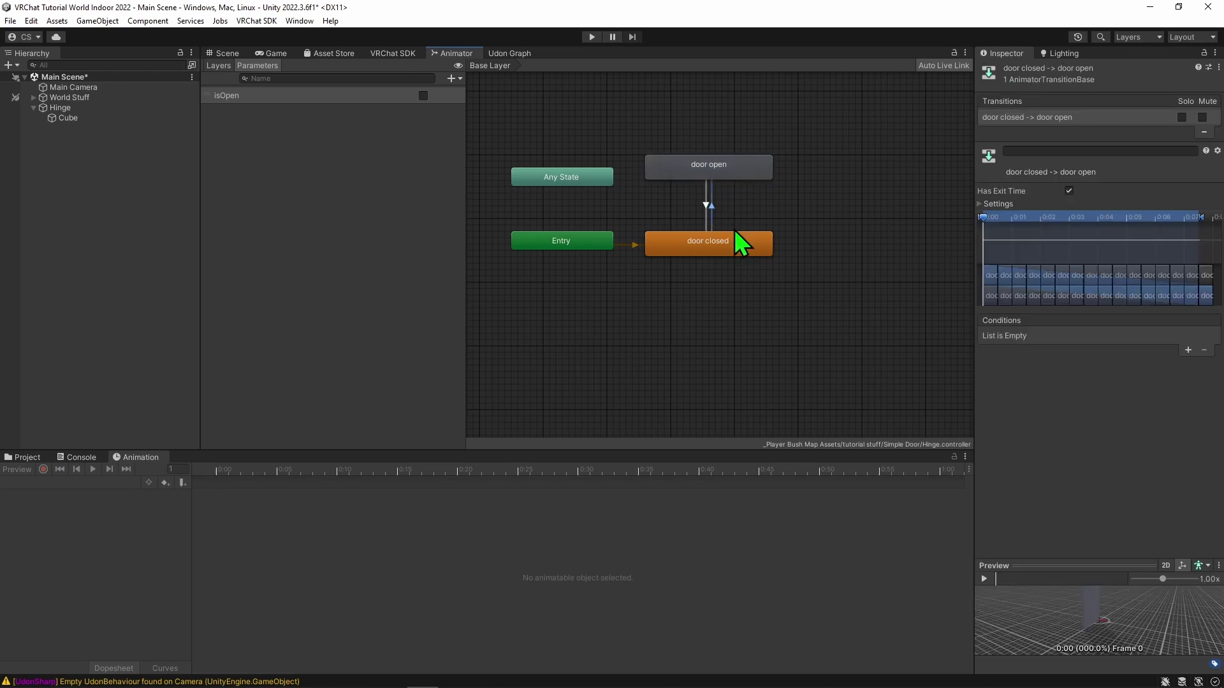
scroll(727, 220, "up", 3)
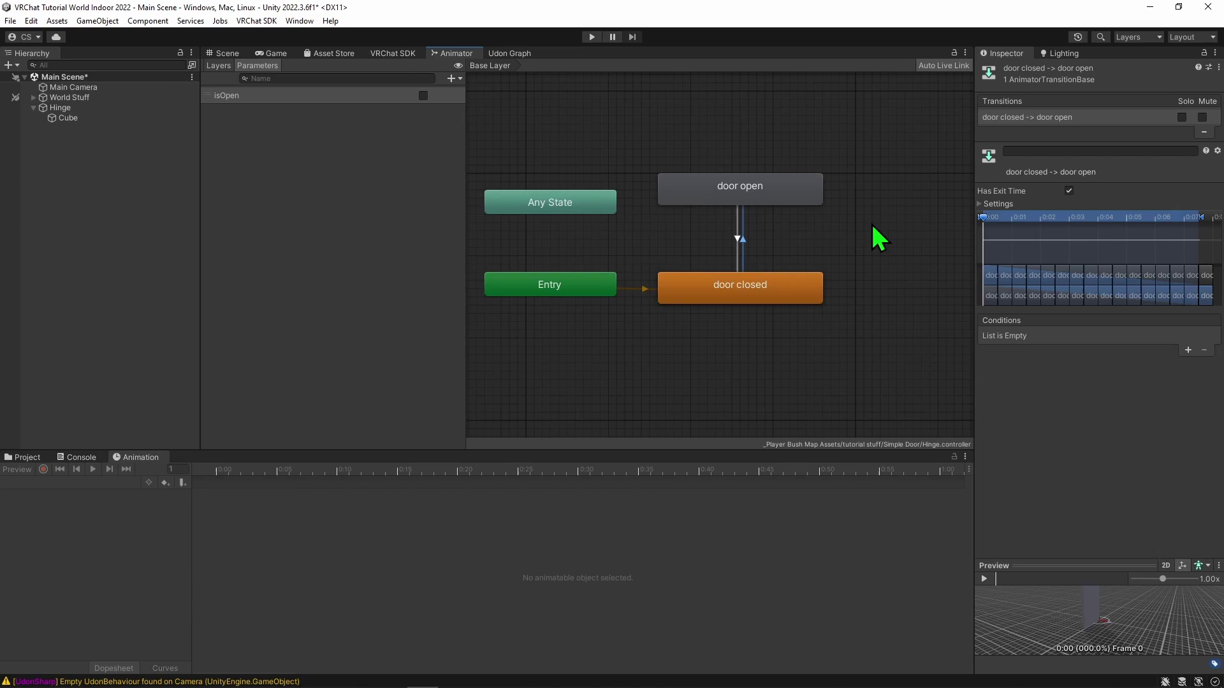
left_click(982, 203)
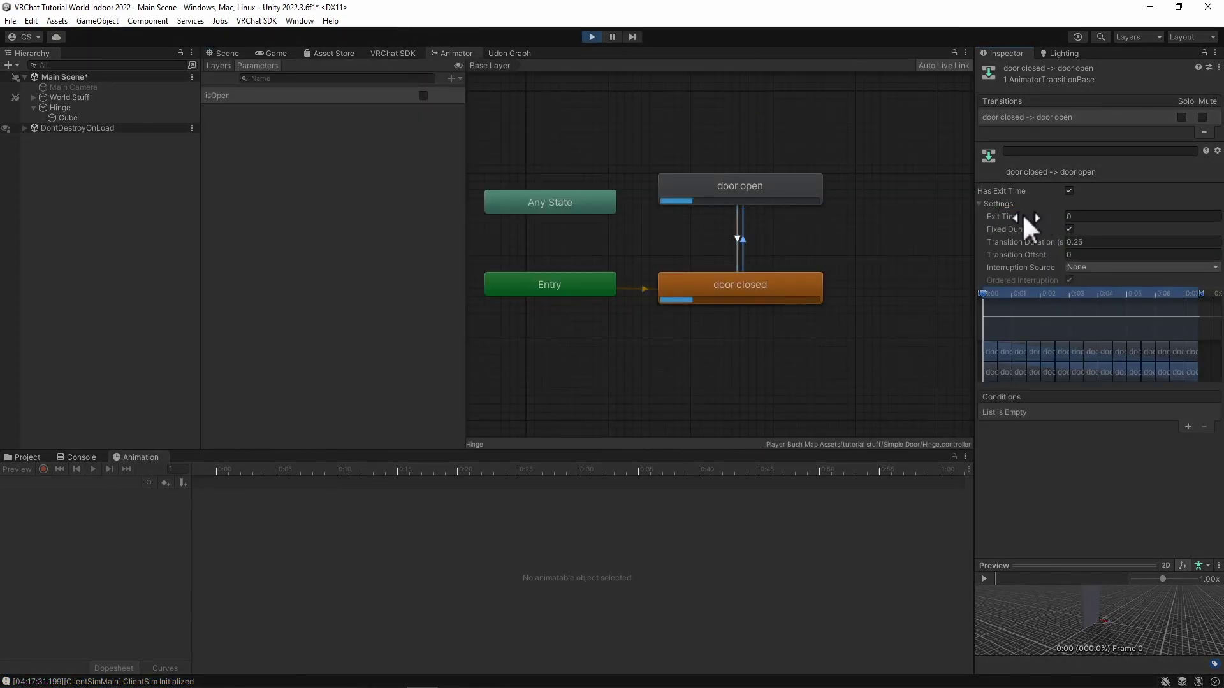
left_click(1097, 216)
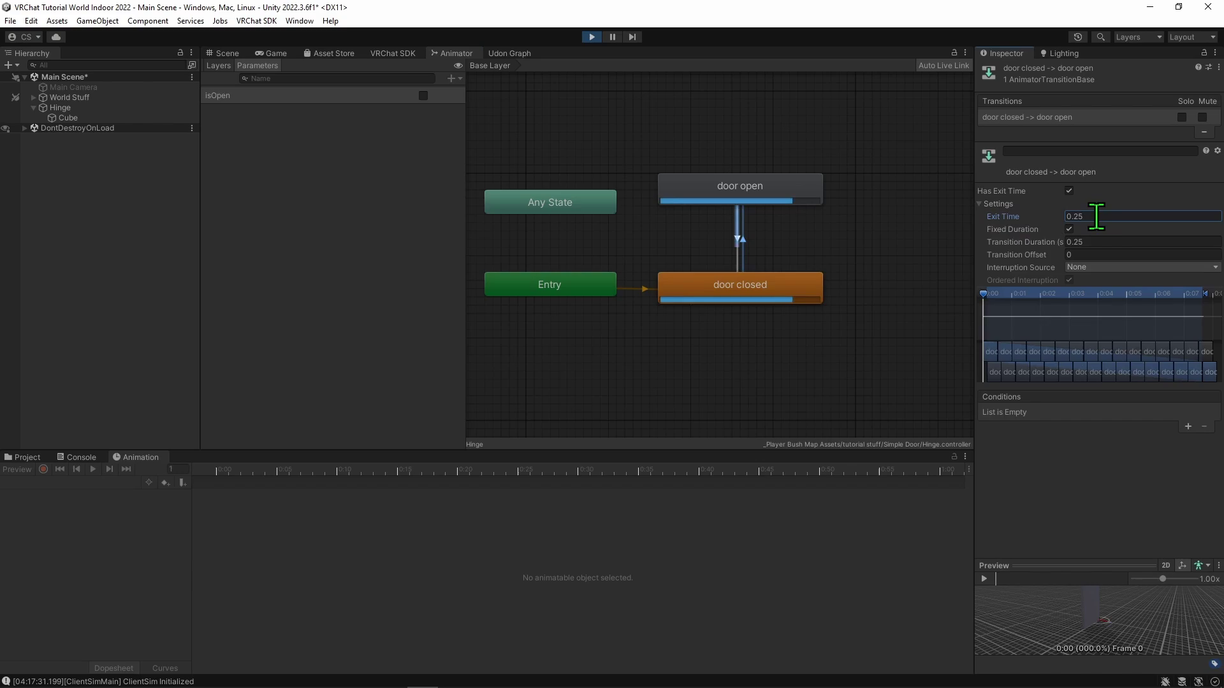
type("1")
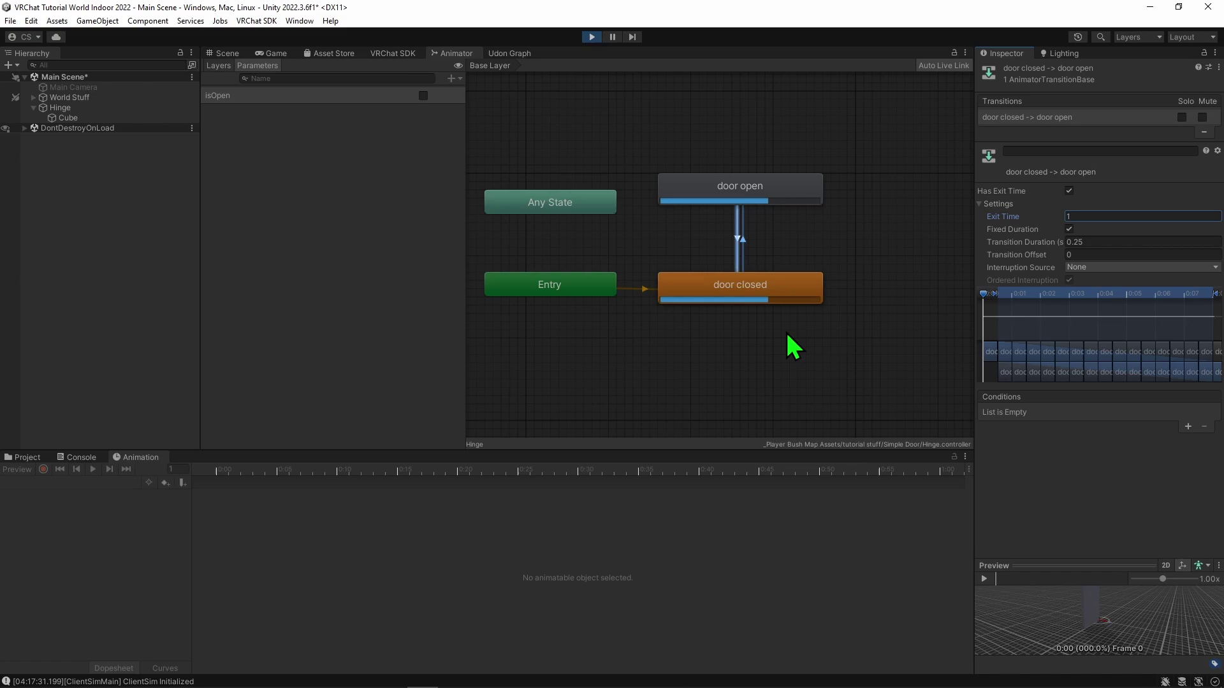
left_click(1101, 241)
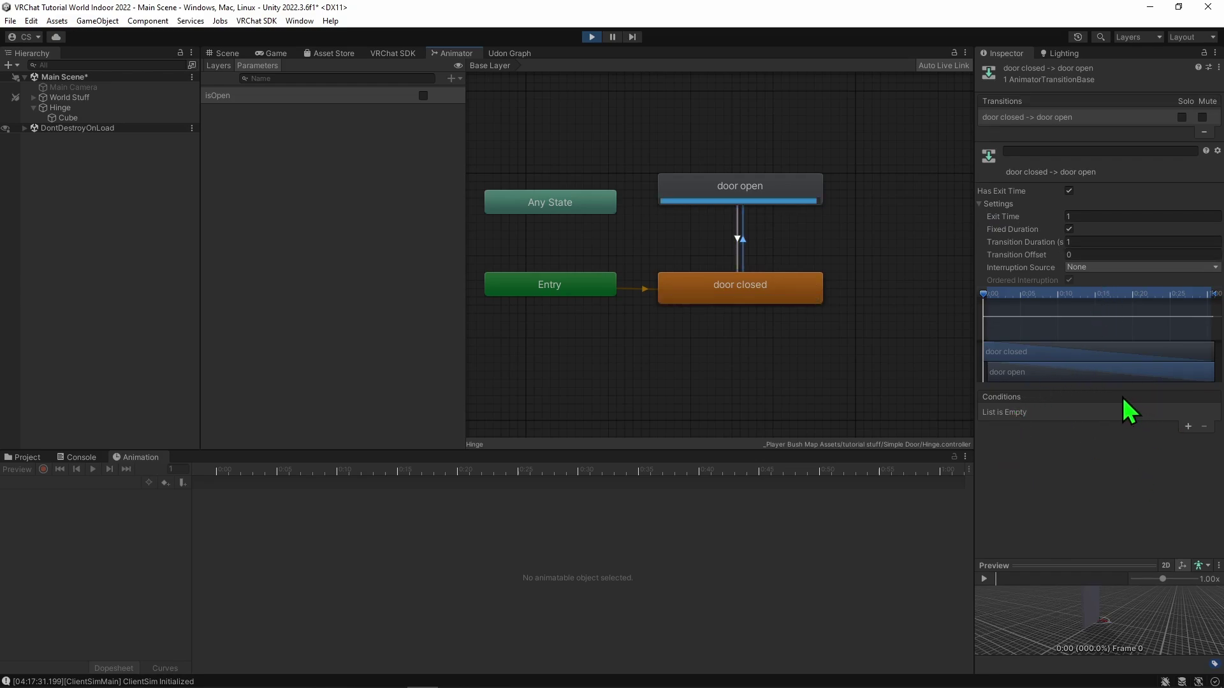
Add the isOpen = true condition to a door transition and test by toggling isOpen.
left_click(1188, 426)
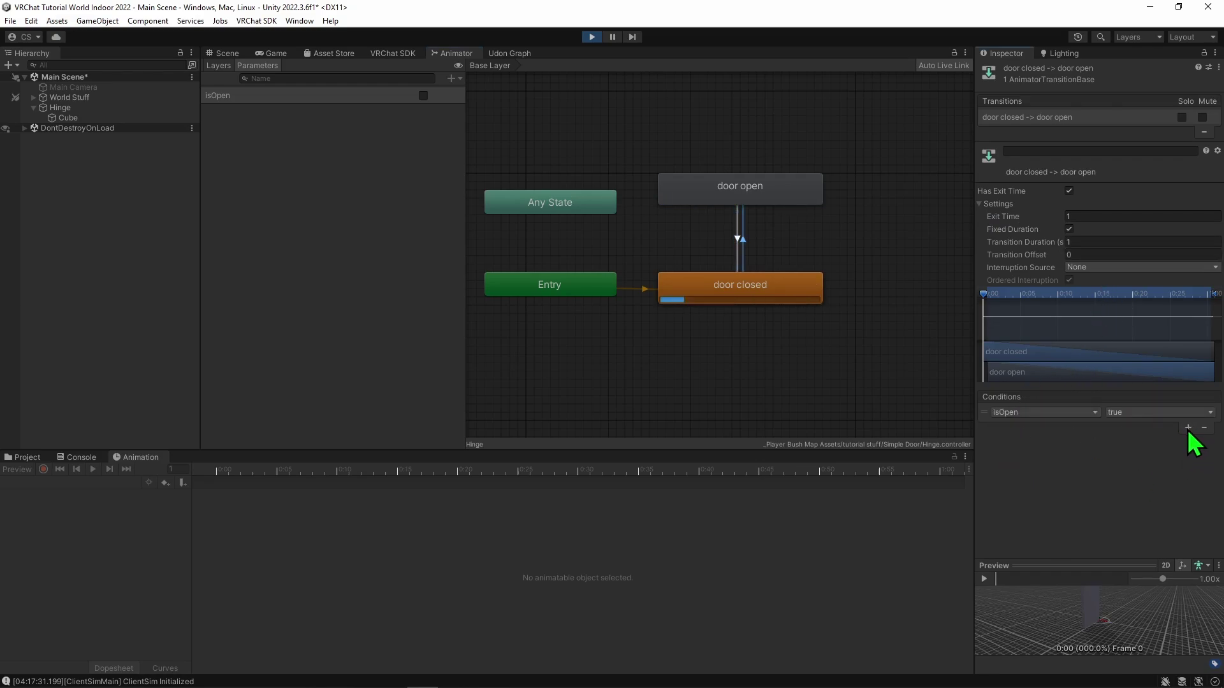
left_click(423, 94)
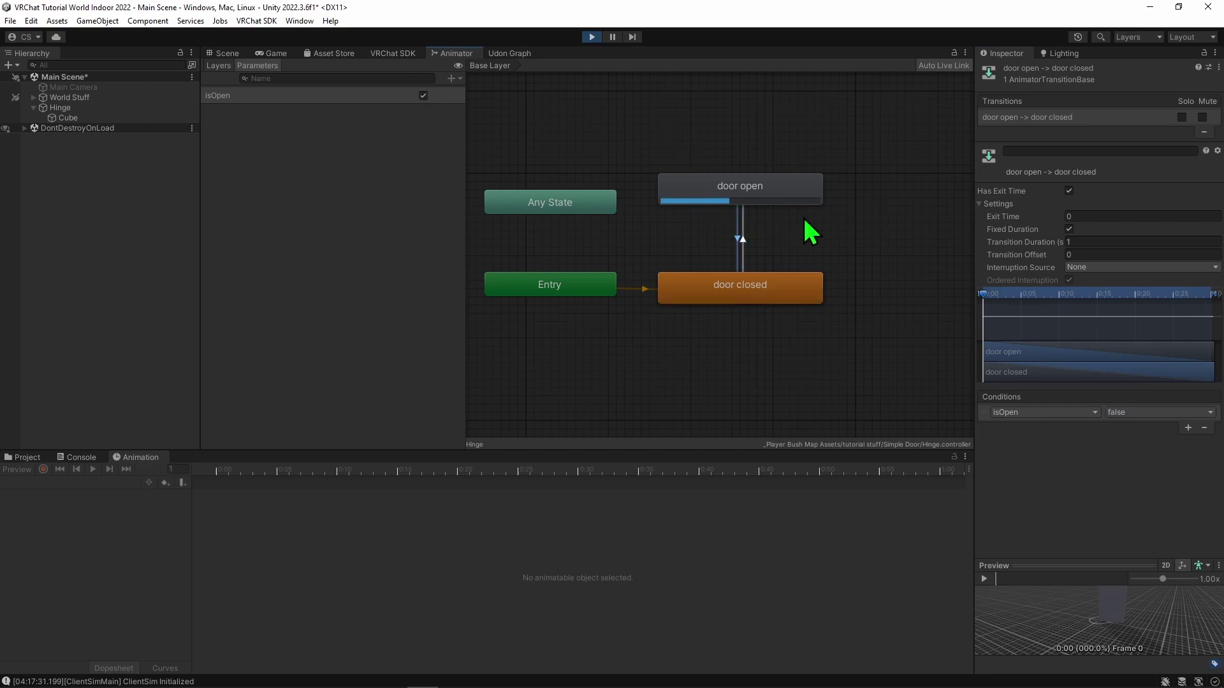
left_click(422, 94)
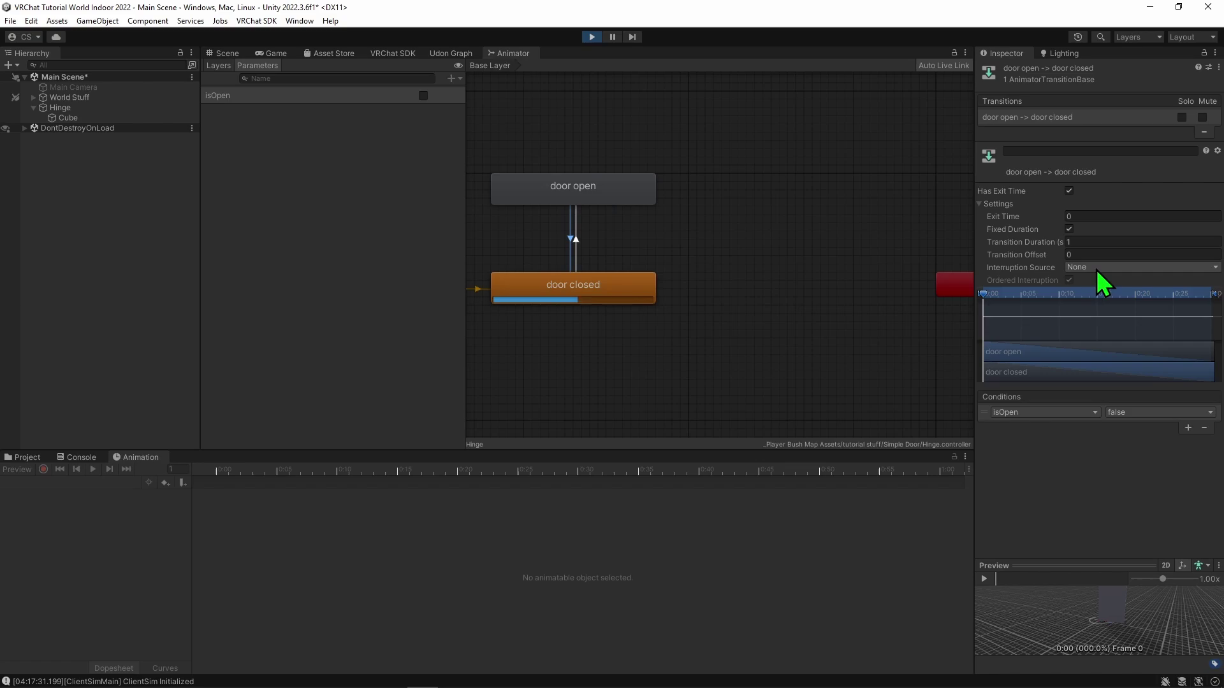
Set interruption source to Next State on both door transitions, then retest the isOpen toggle.
left_click(1096, 268)
left_click(1104, 309)
left_click(580, 239)
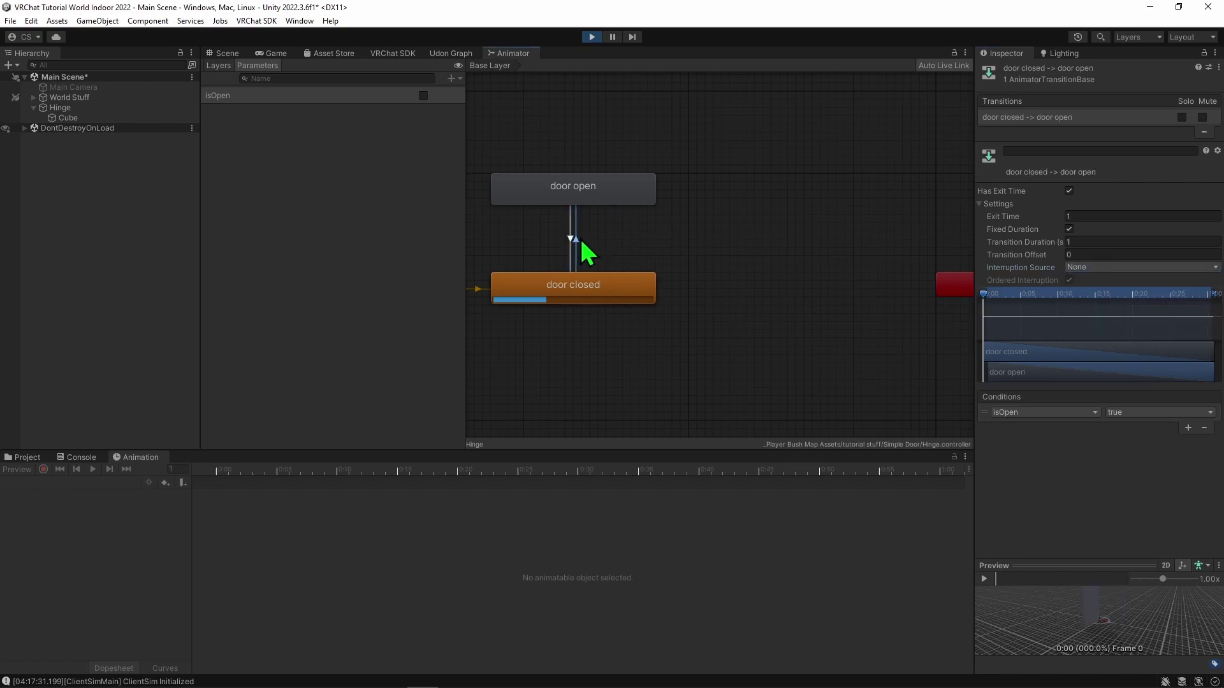
left_click(1109, 267)
left_click(1110, 309)
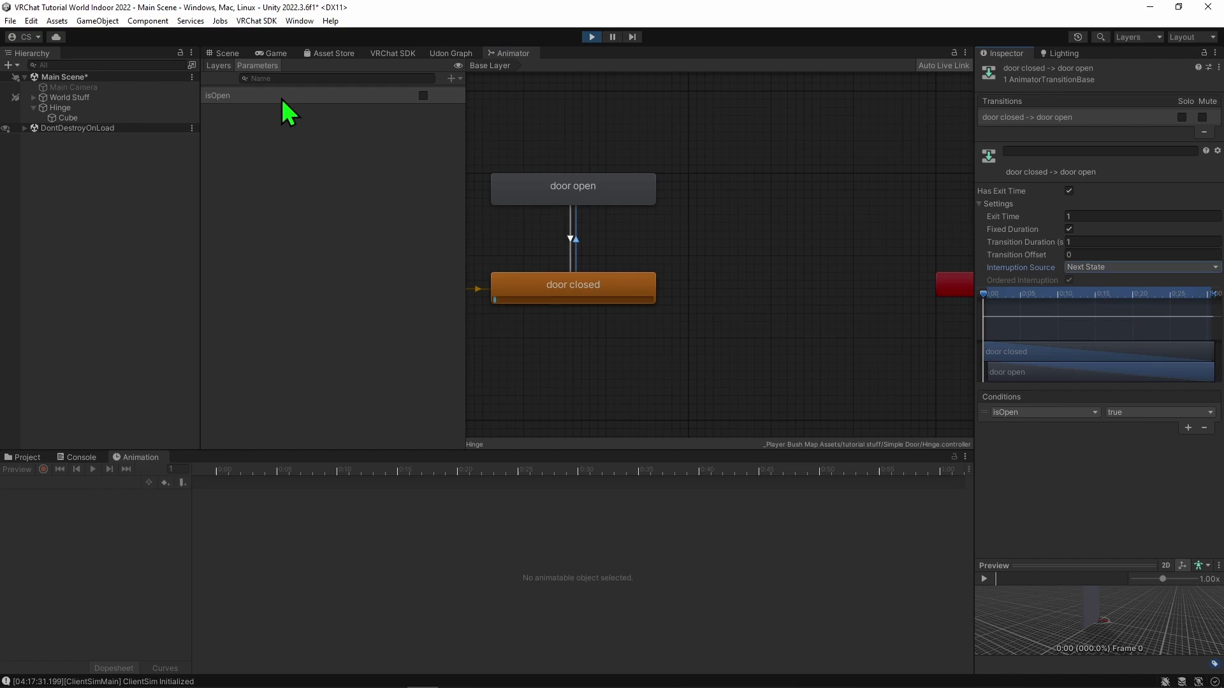
left_click(423, 97)
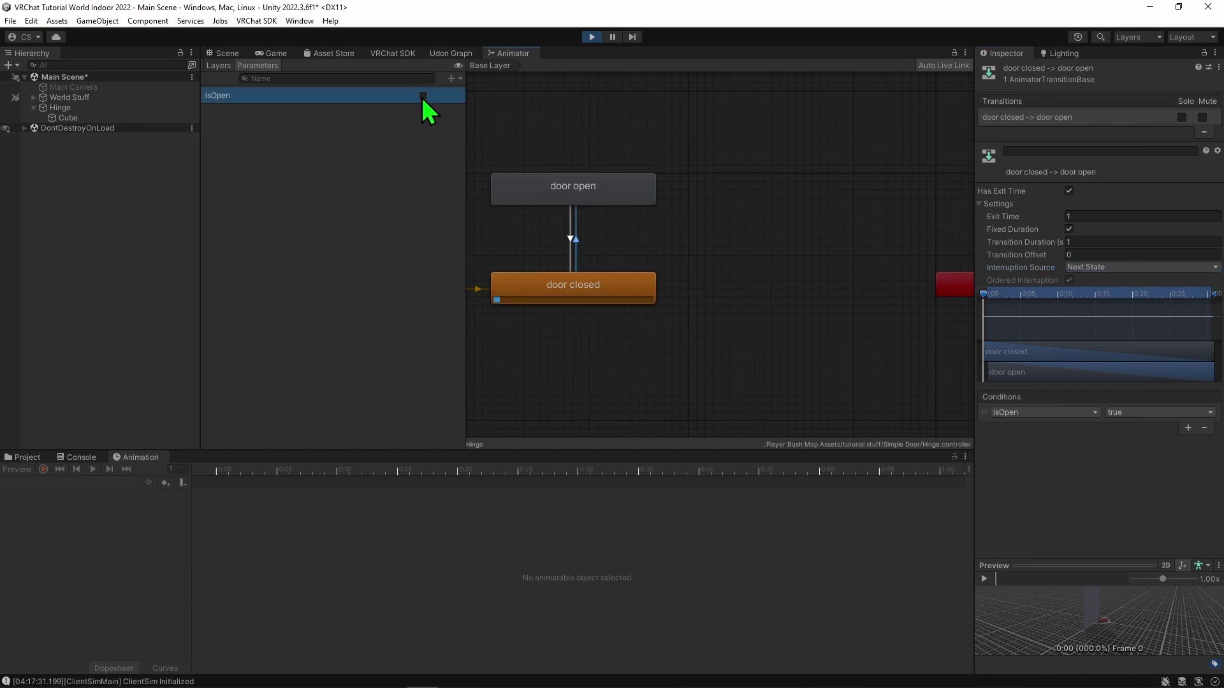
left_click(423, 97)
Shorten the transition duration on both the door open and door closed transitions.
left_click(1100, 240)
type("0.25")
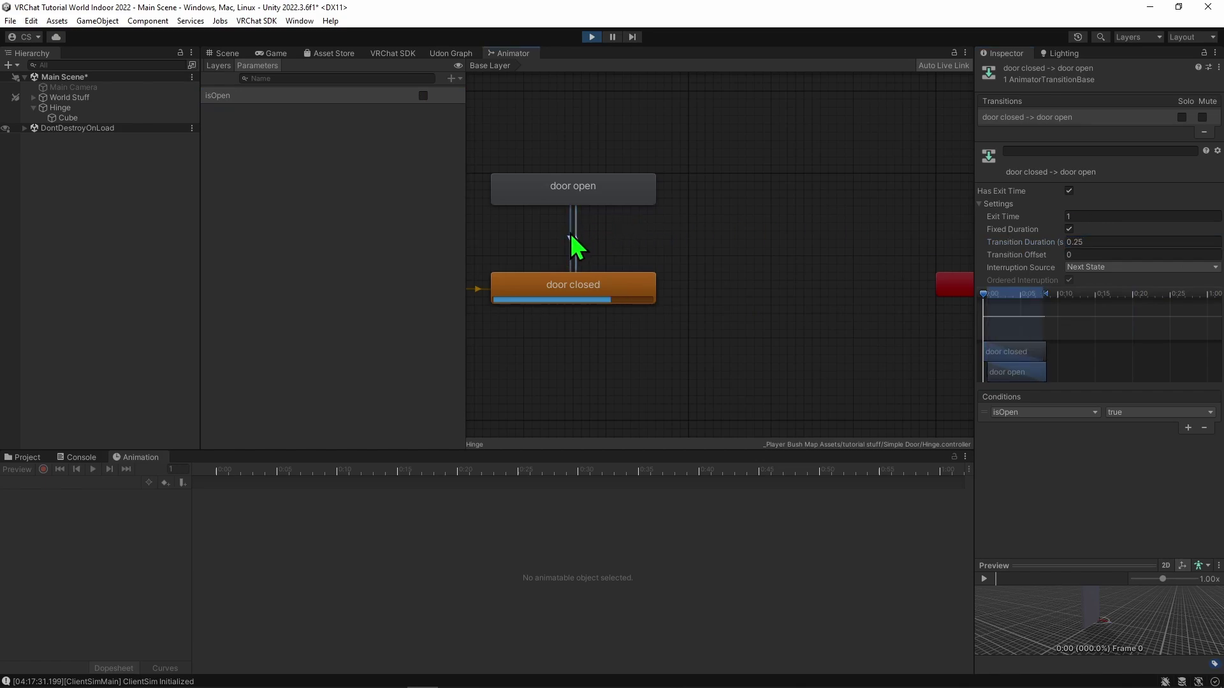
left_click(575, 241)
left_click(1100, 241)
type("0.25")
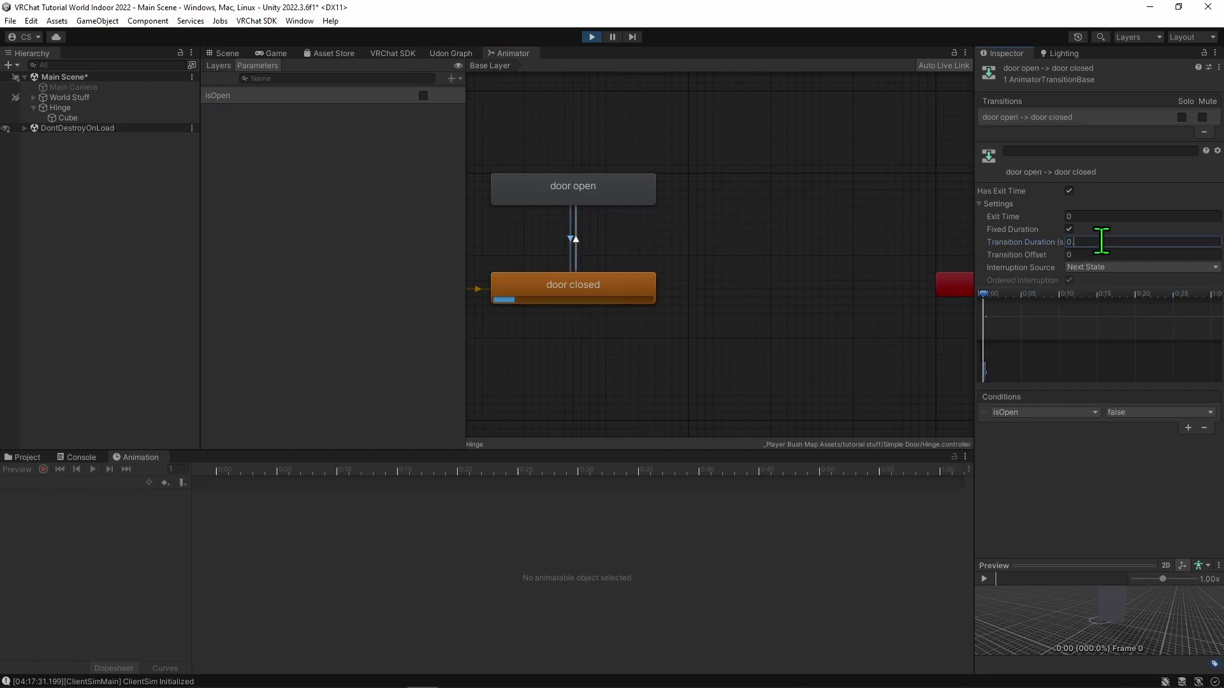
left_click(573, 239)
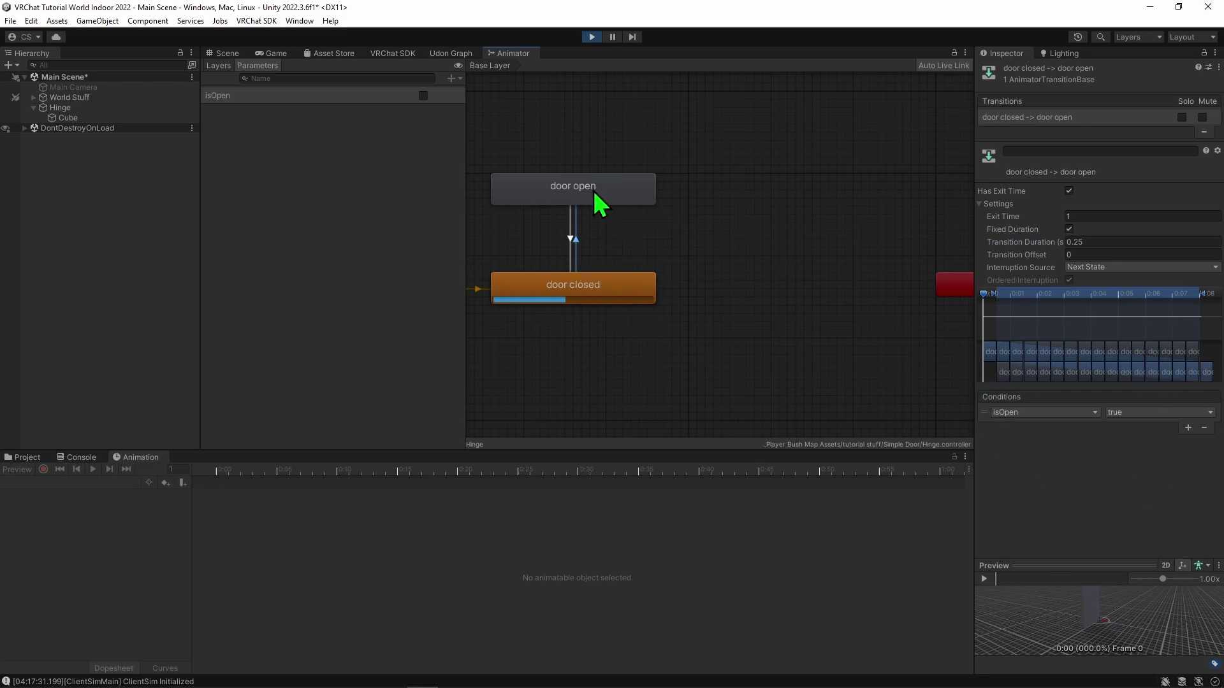
left_click(571, 240)
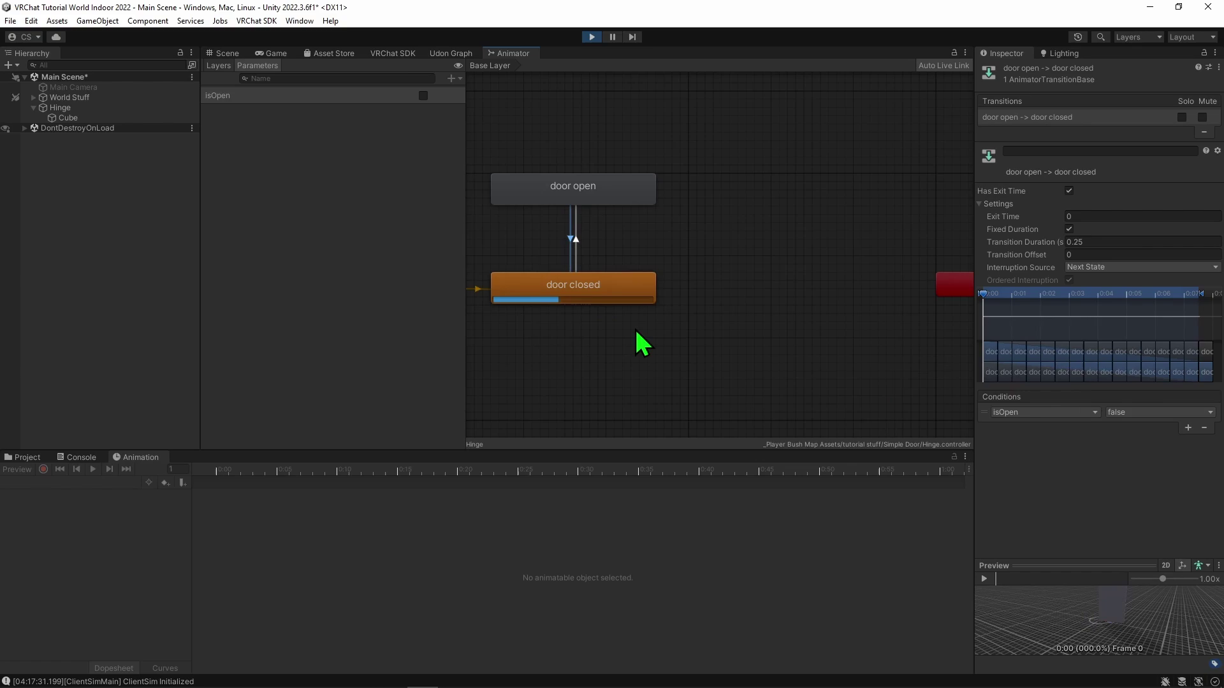
left_click(790, 285)
Pan the state machine into view, exit play mode, and return to the Scene view.
middle_click_drag(721, 256, 881, 280)
scroll(908, 273, "down", 2)
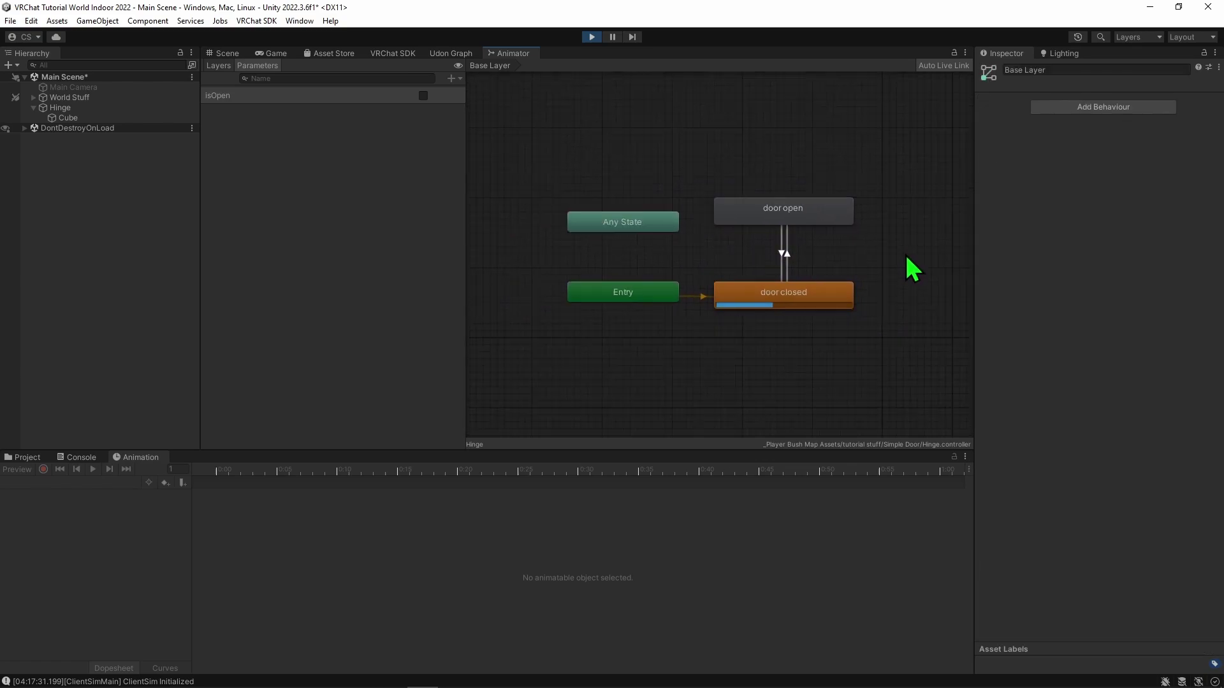
scroll(893, 288, "down", 2)
scroll(838, 302, "up", 1)
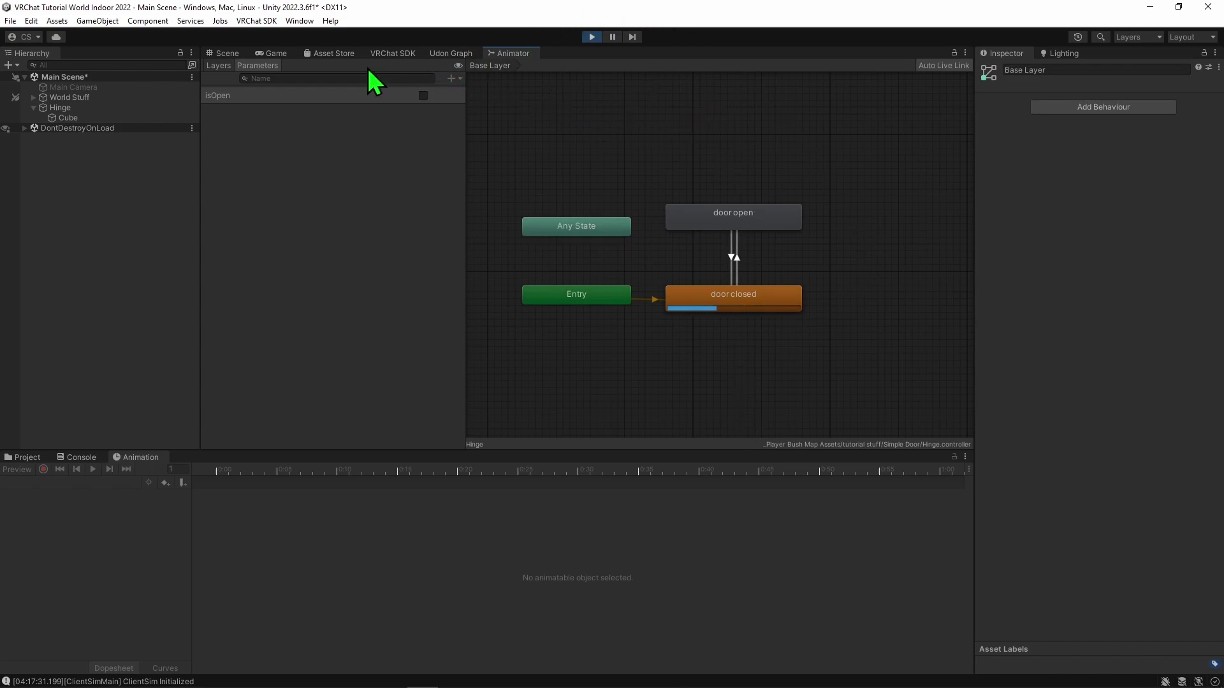
left_click(592, 38)
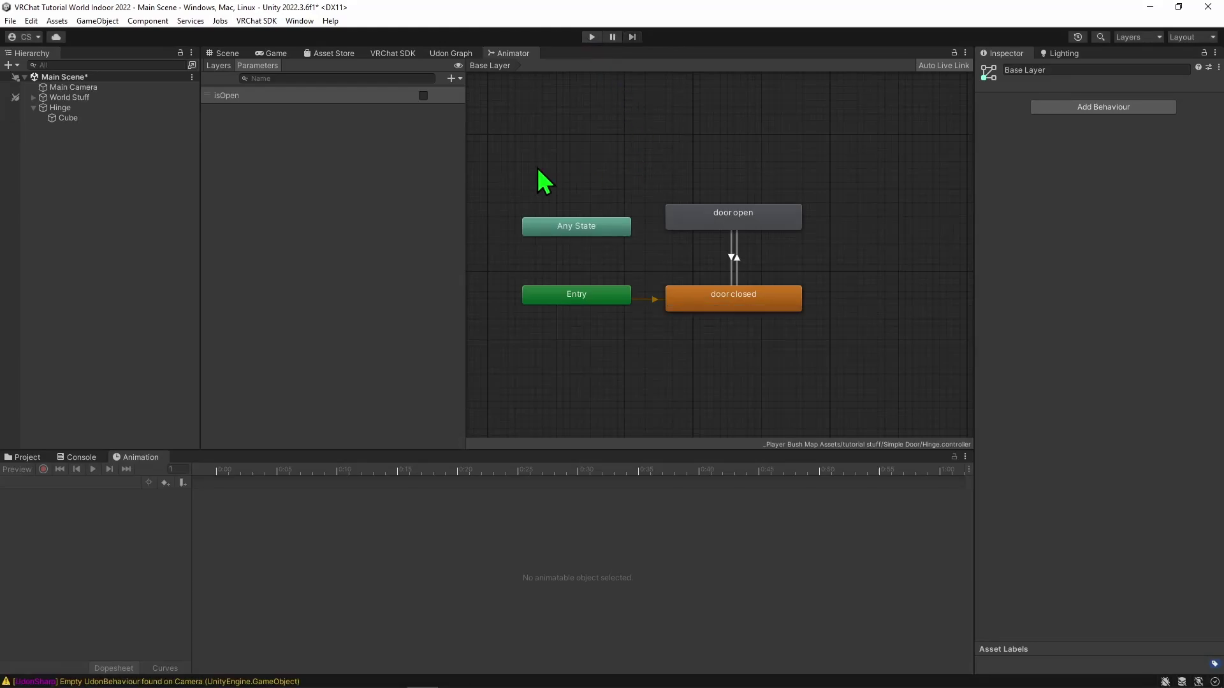
left_click(226, 52)
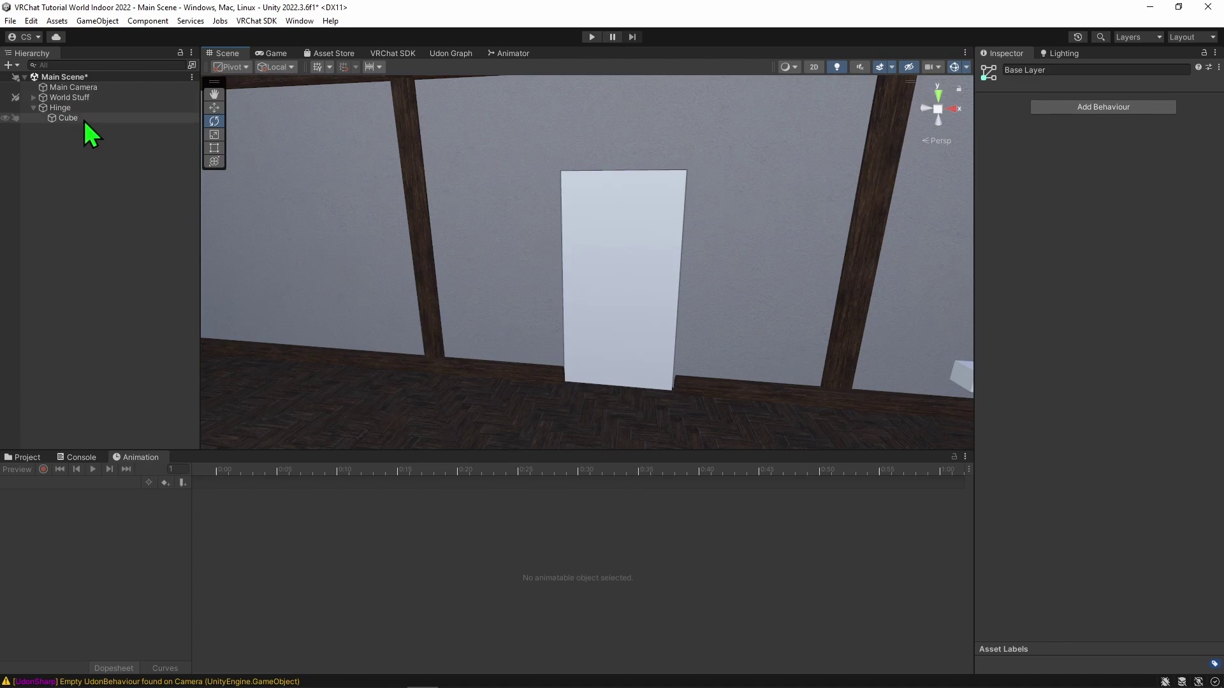
Add an Udon Behaviour component to the door Cube via the 'udonb' component search.
left_click(67, 118)
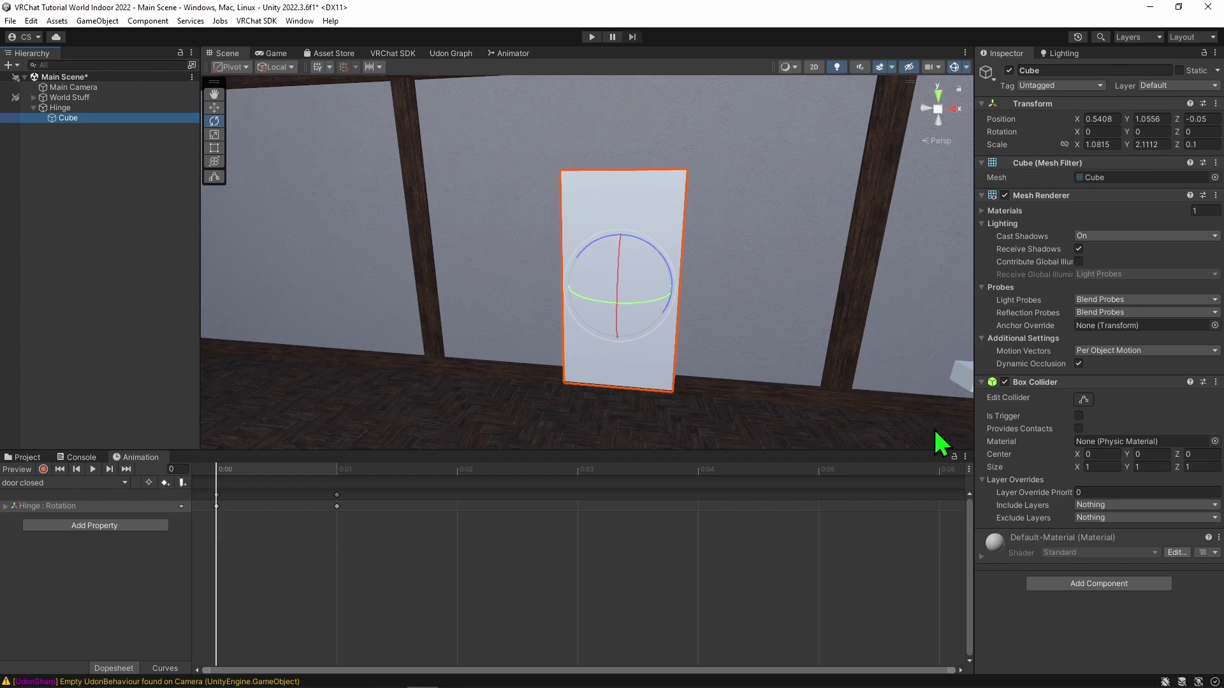
key("t")
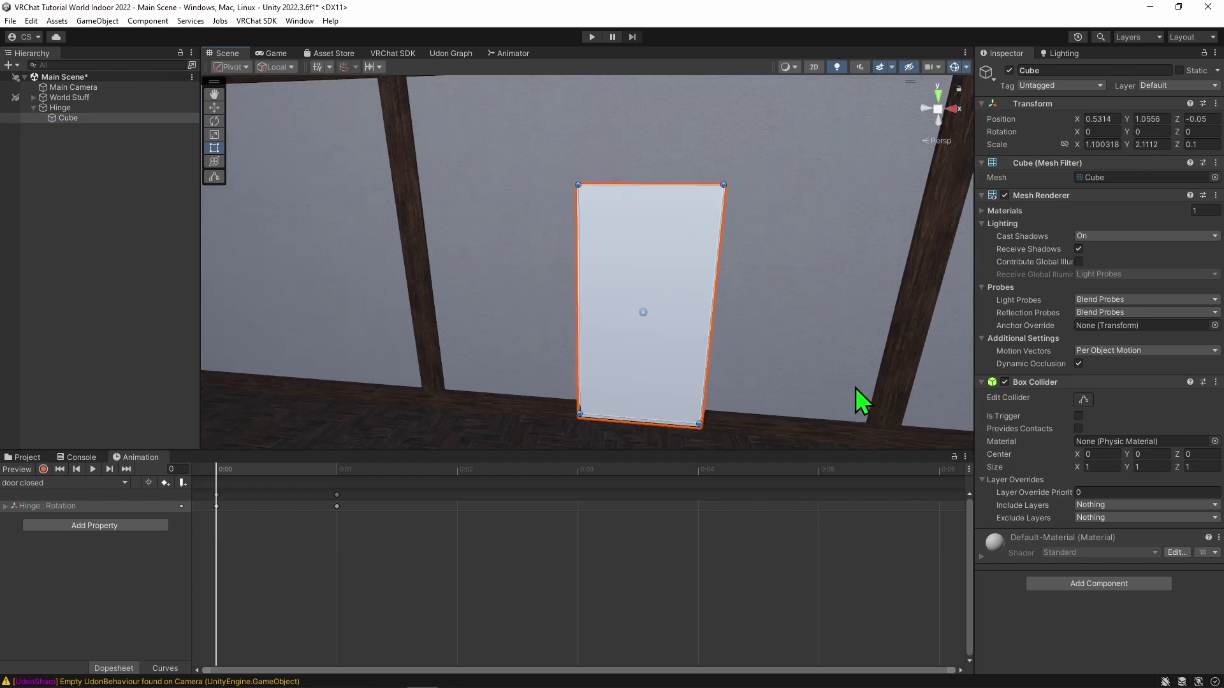
left_click(1099, 584)
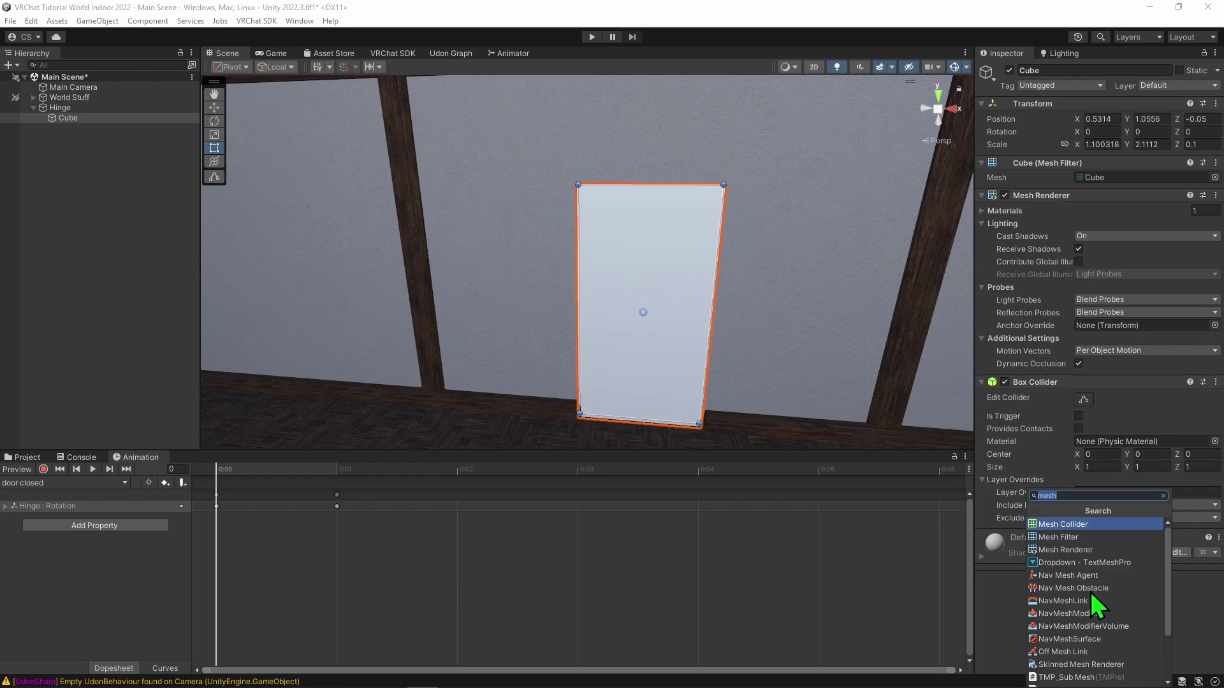
type("udonbe")
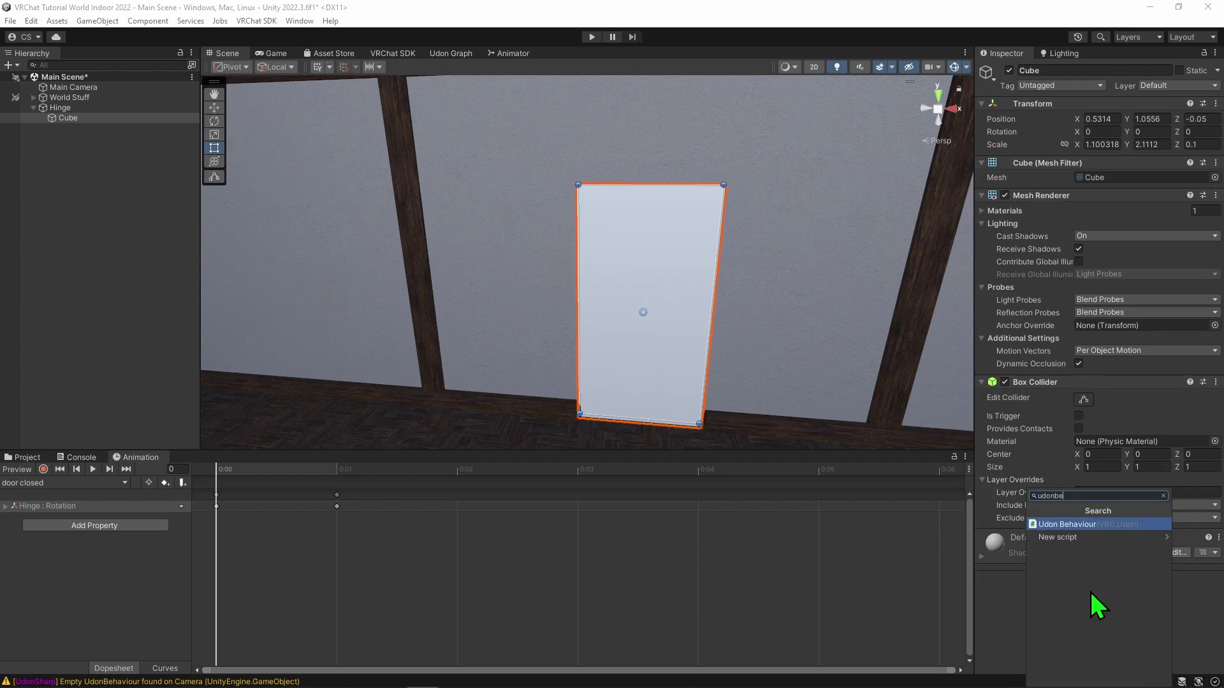
key("Return")
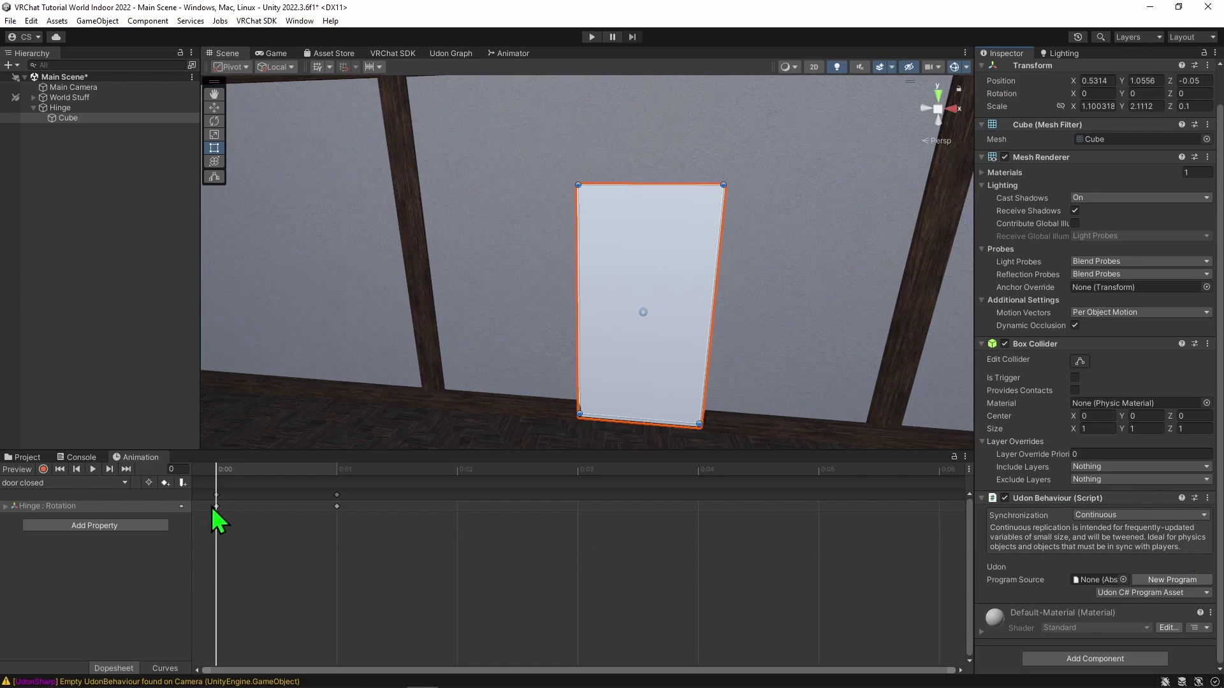
left_click(26, 457)
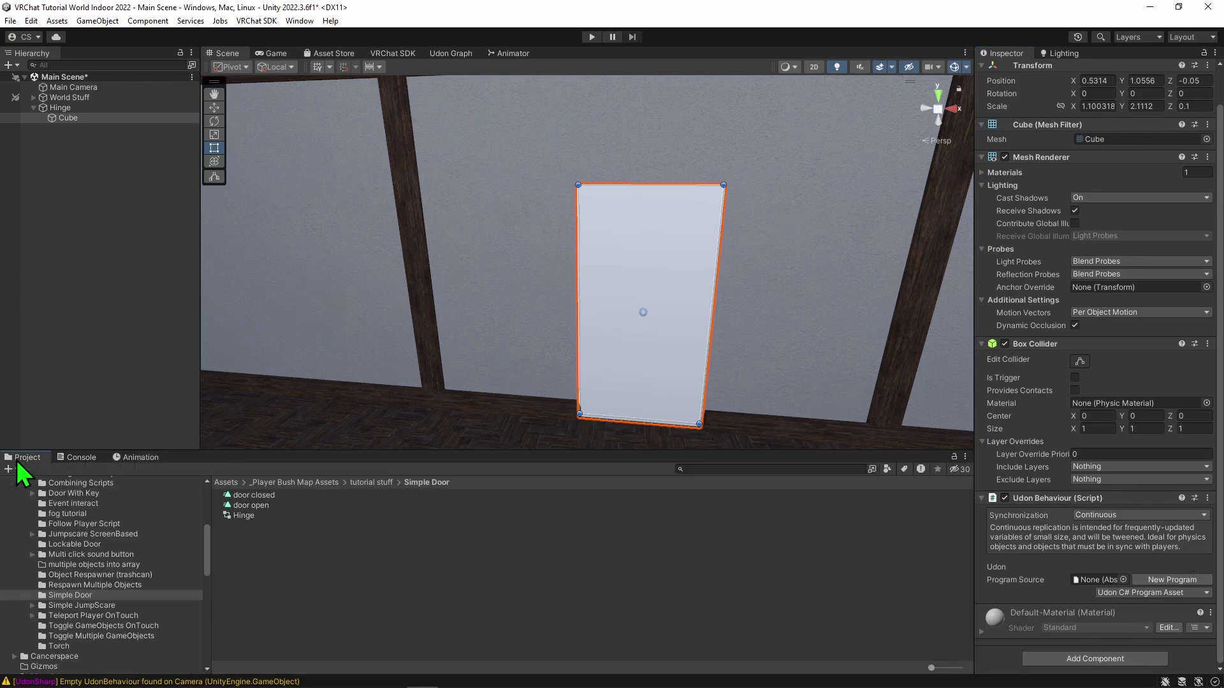
Create a Udon Graph Program Asset named Door Open Script in the Simple Door folder.
right_click(264, 572)
mouse_move(364, 194)
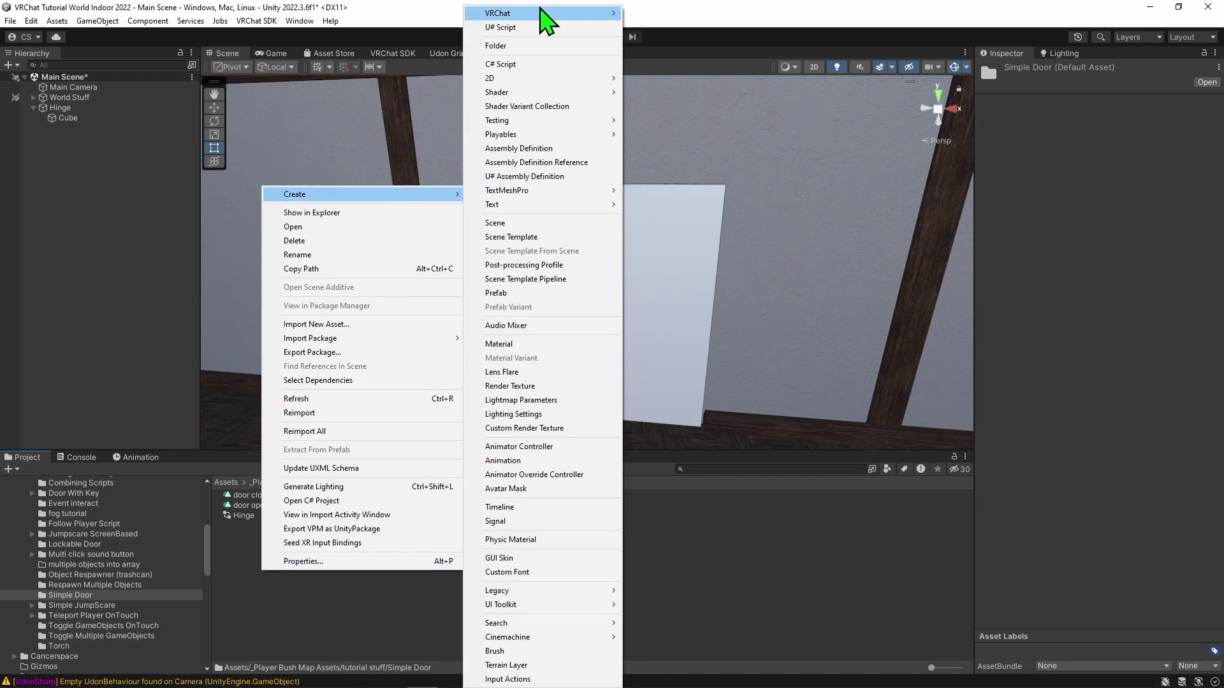
mouse_move(669, 13)
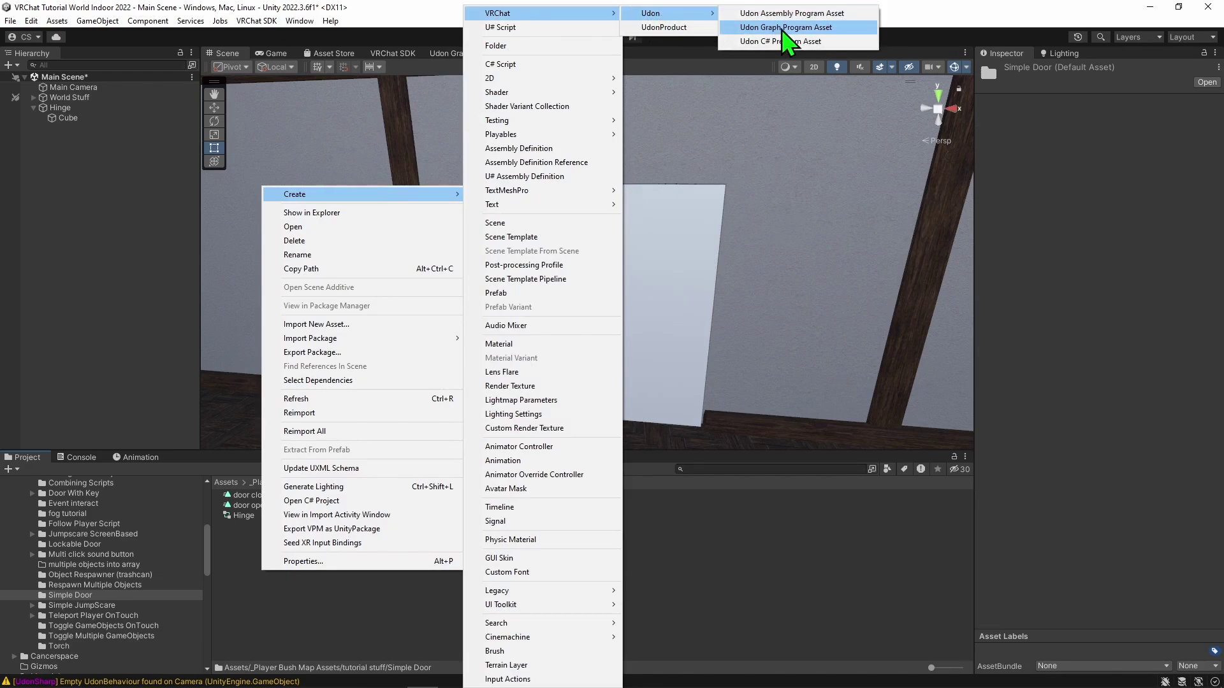
left_click(790, 29)
type("Door Open Script")
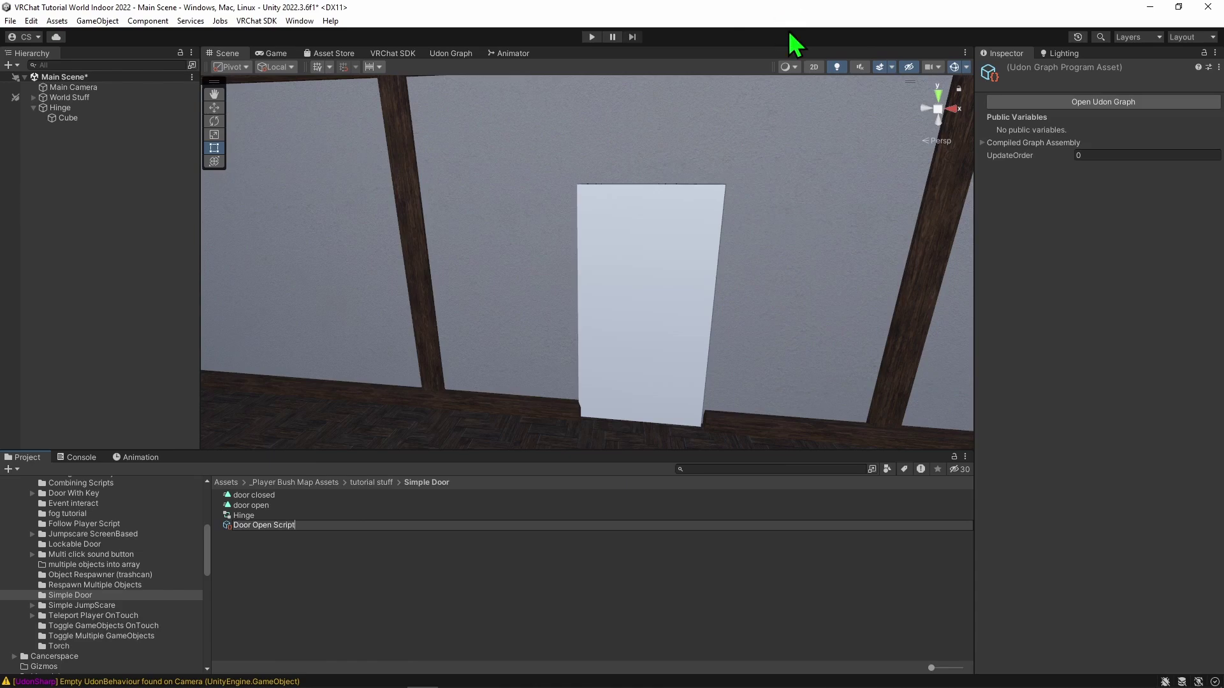
key("Return")
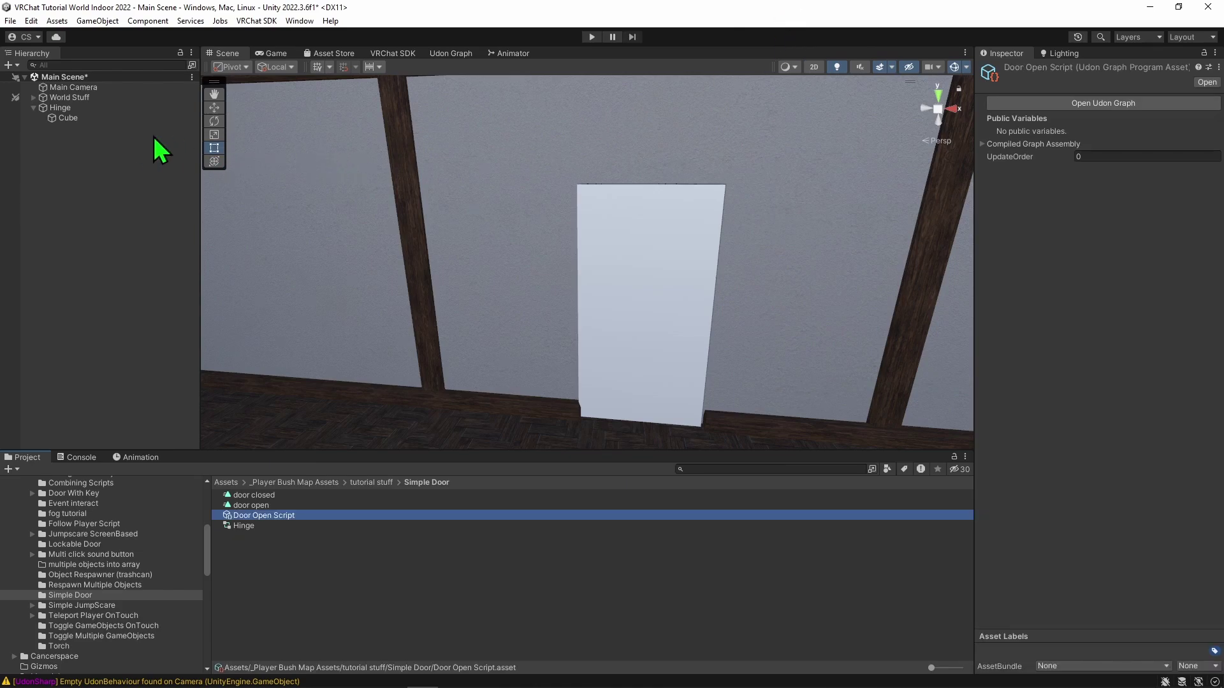
Assign Door Open Script as the Cube's Program Source and open its Udon graph.
left_click(89, 119)
mouse_move(258, 516)
left_mouse_down()
mouse_move(514, 475)
mouse_move(1099, 618)
left_mouse_up()
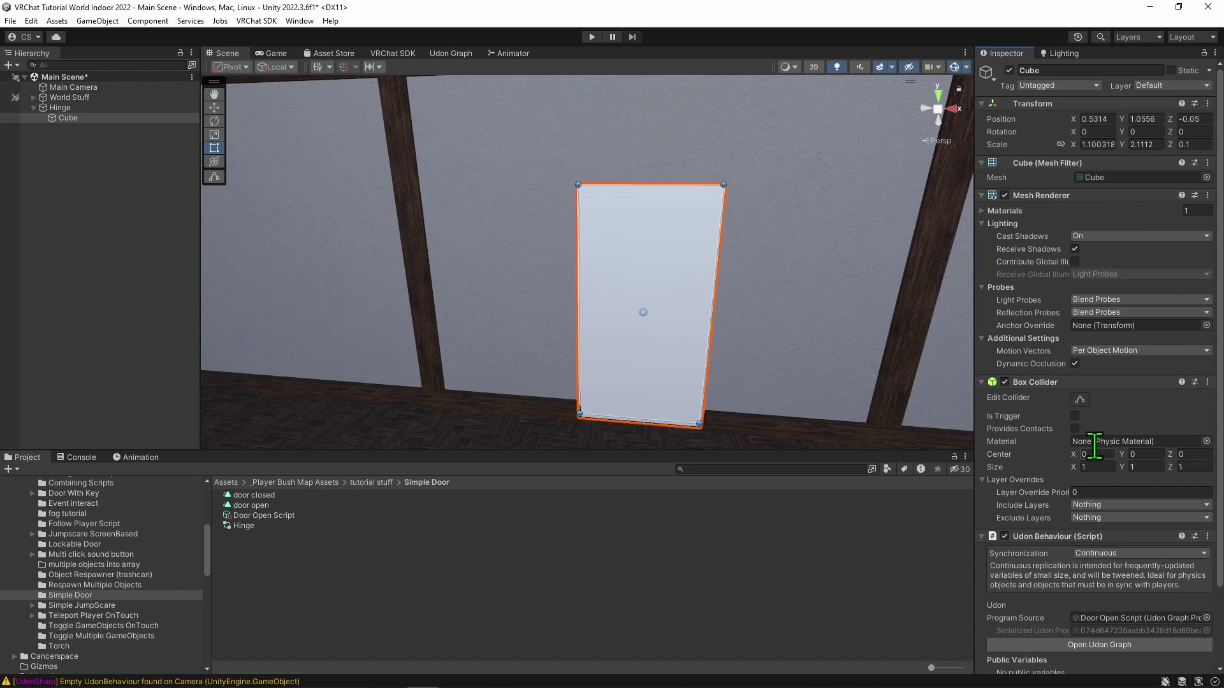
scroll(1094, 450, "down", 1)
left_click(1081, 555)
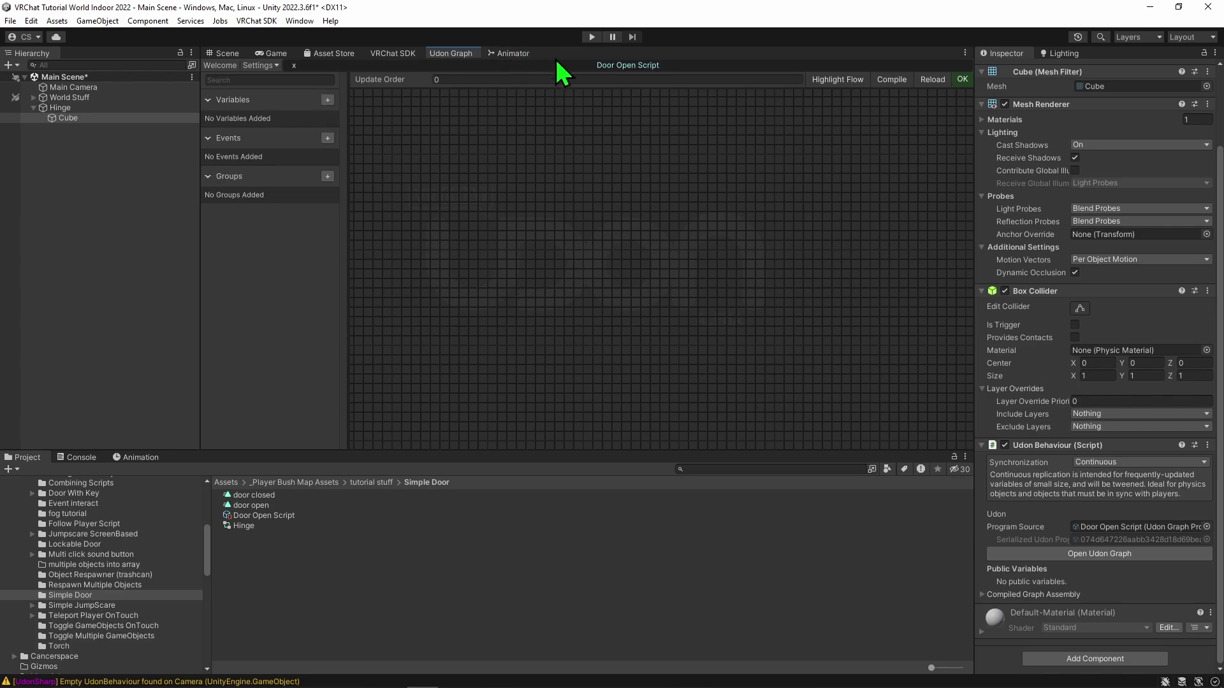
left_click(513, 53)
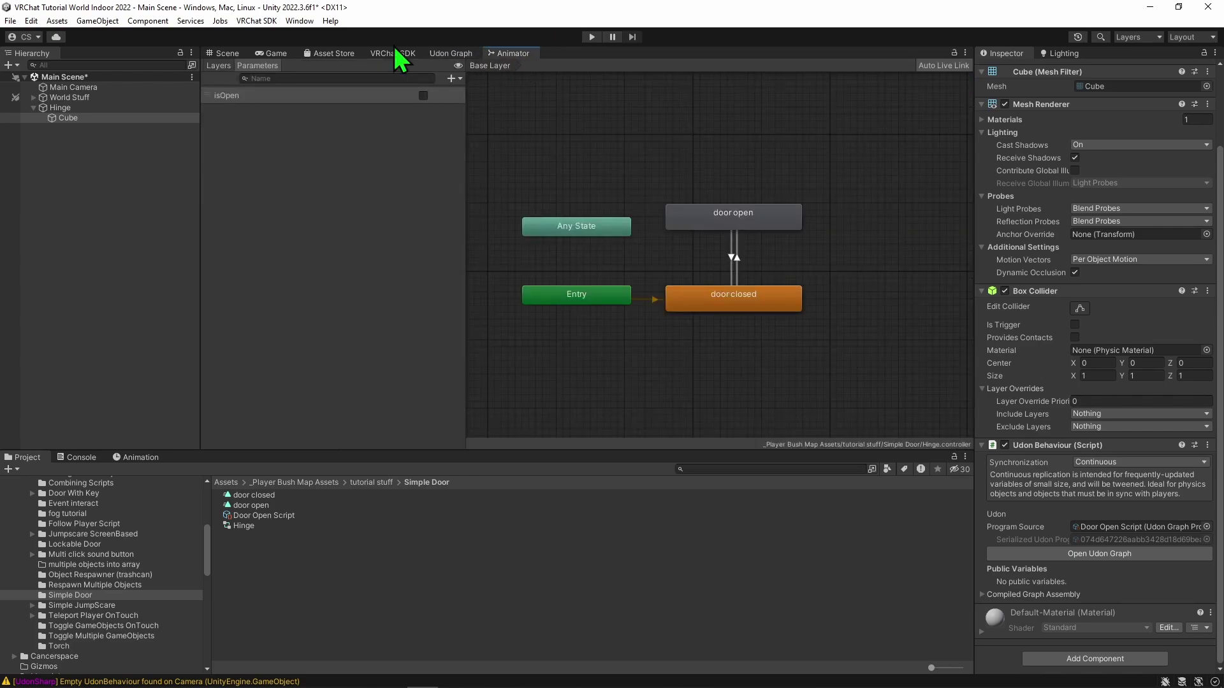
left_click(225, 52)
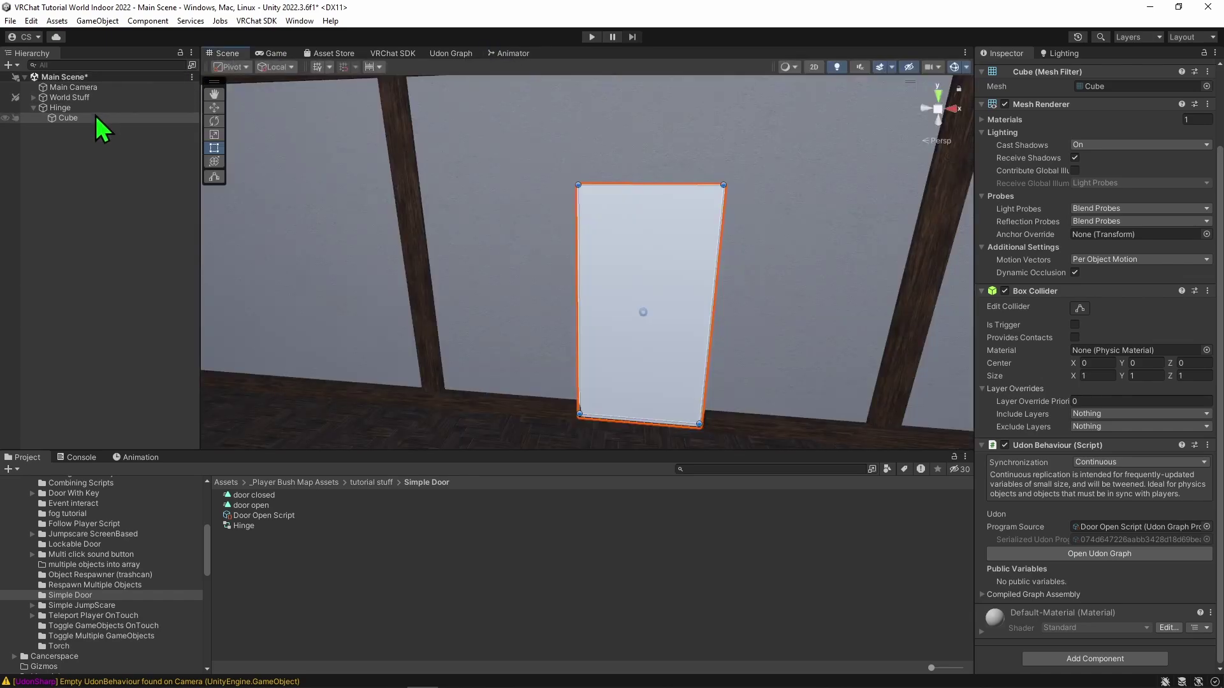
left_click(513, 53)
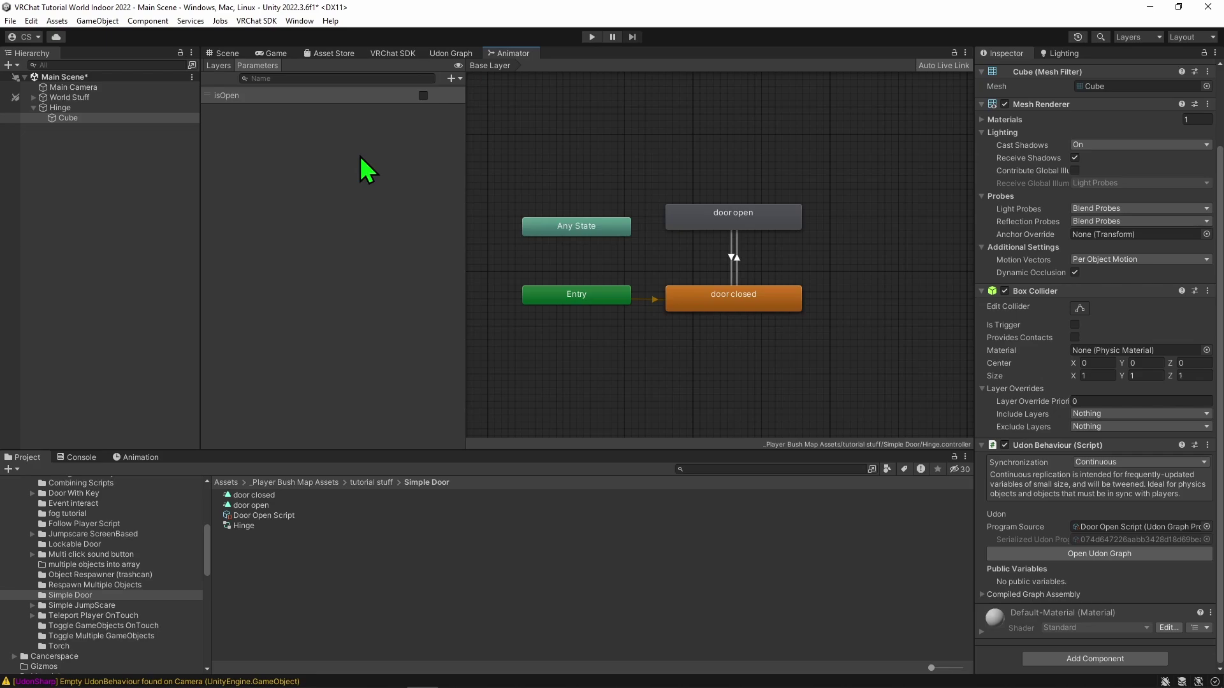
left_click(450, 54)
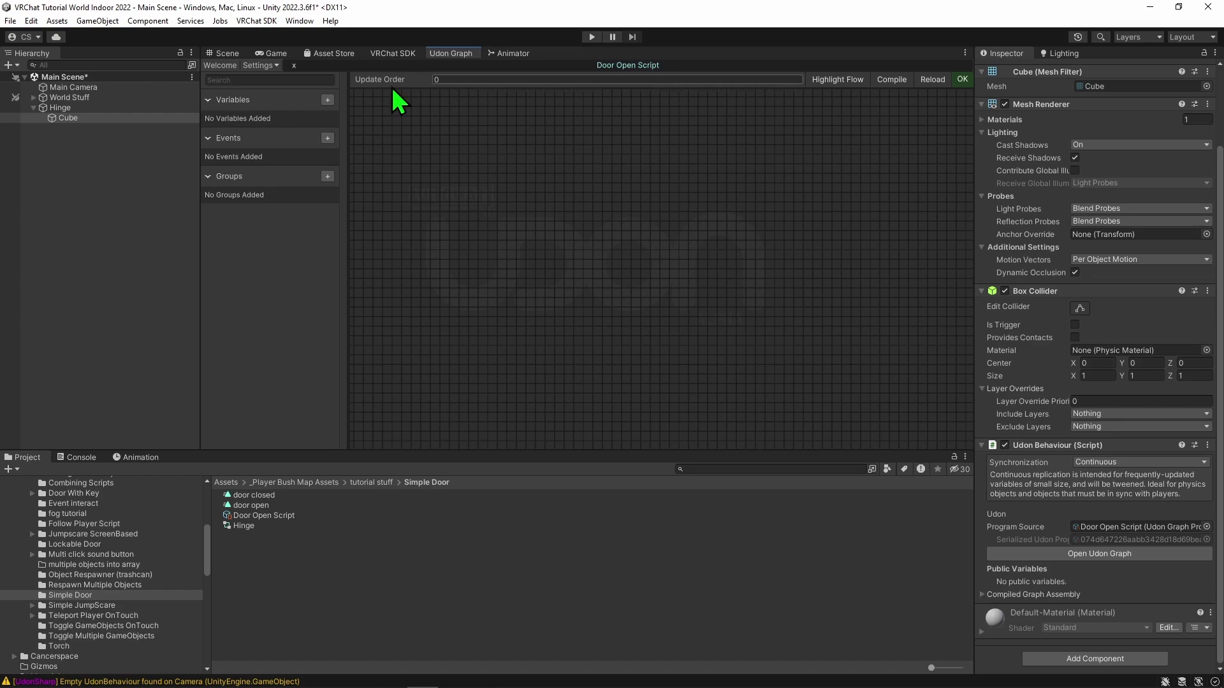
Add an Animator graph variable named targetAnim.
left_click(328, 100)
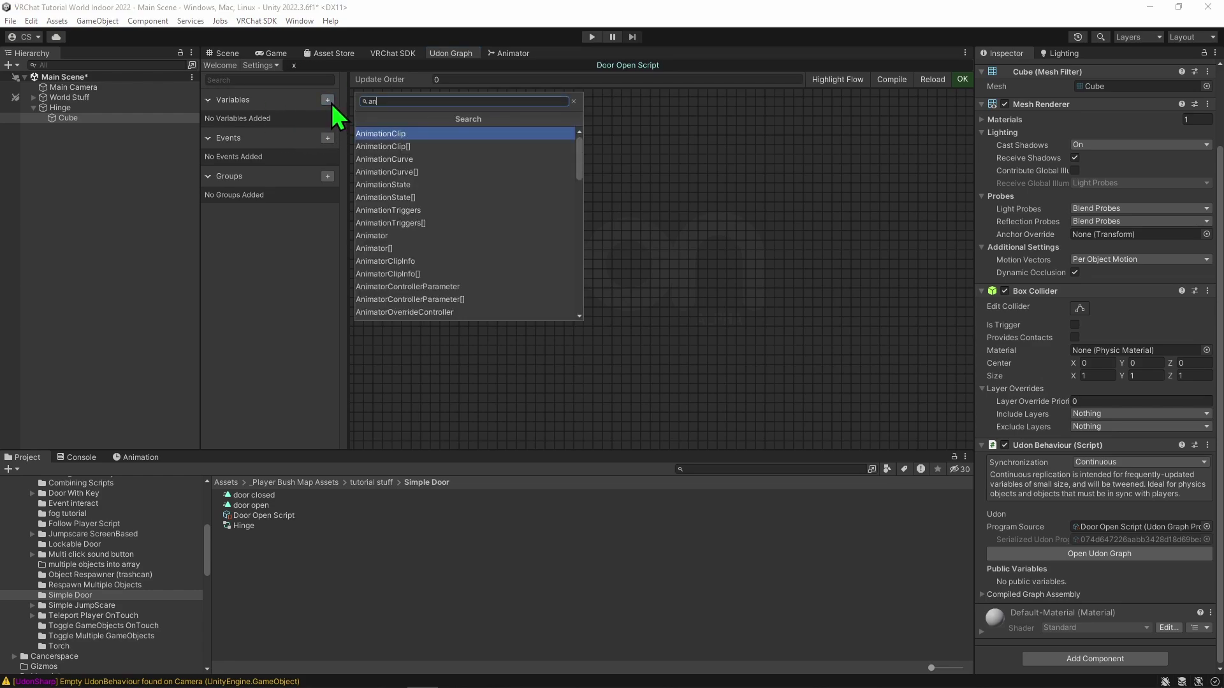
type("animator")
key("Return")
double_click(244, 123)
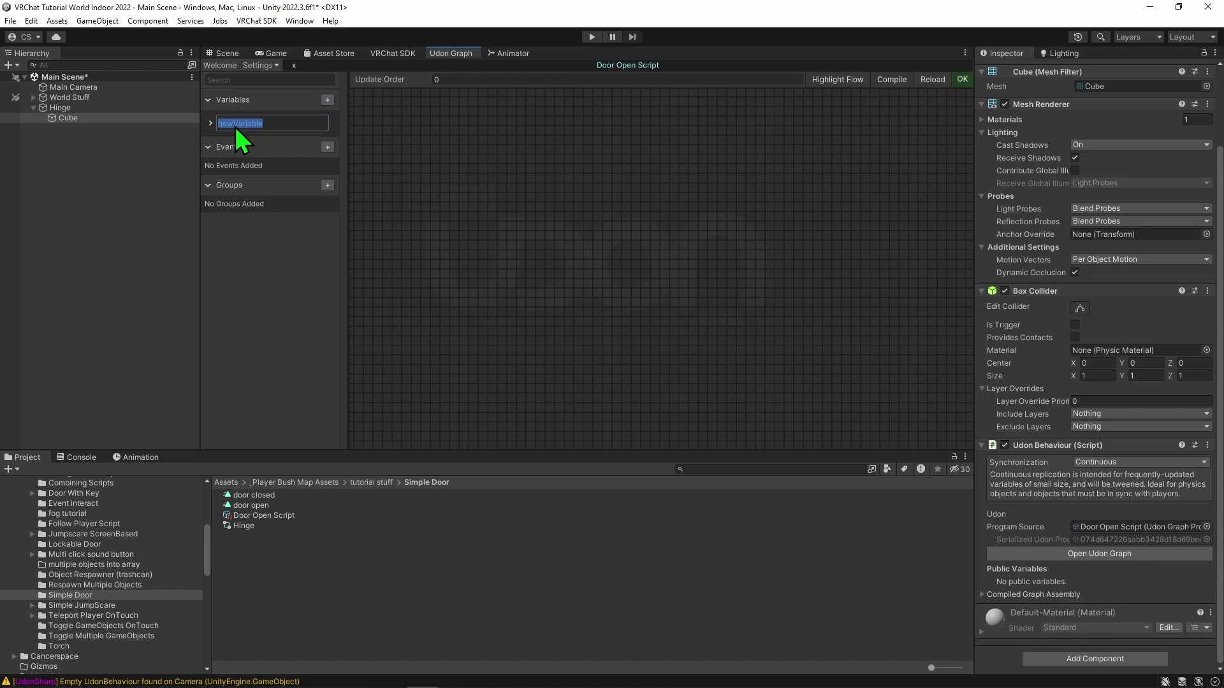
type("Anim")
key("Return")
left_click(211, 123)
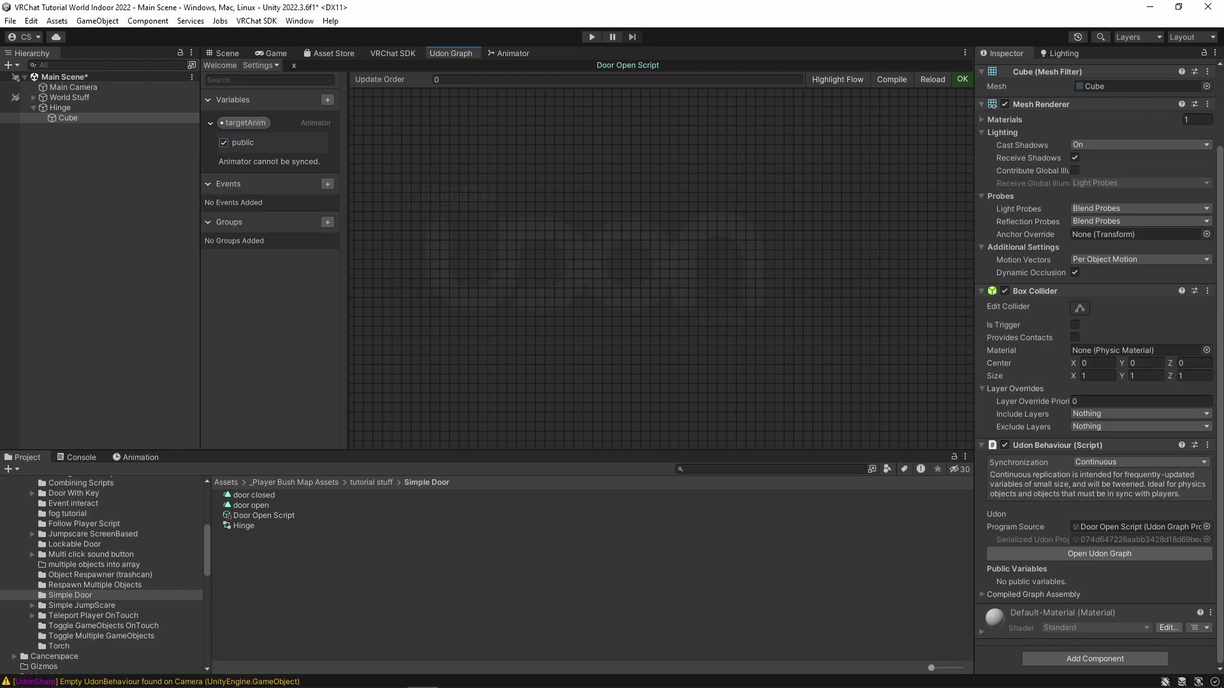
Add a bool variable, rename it isOpen, and tick its public setting.
left_click(327, 99)
type("bool")
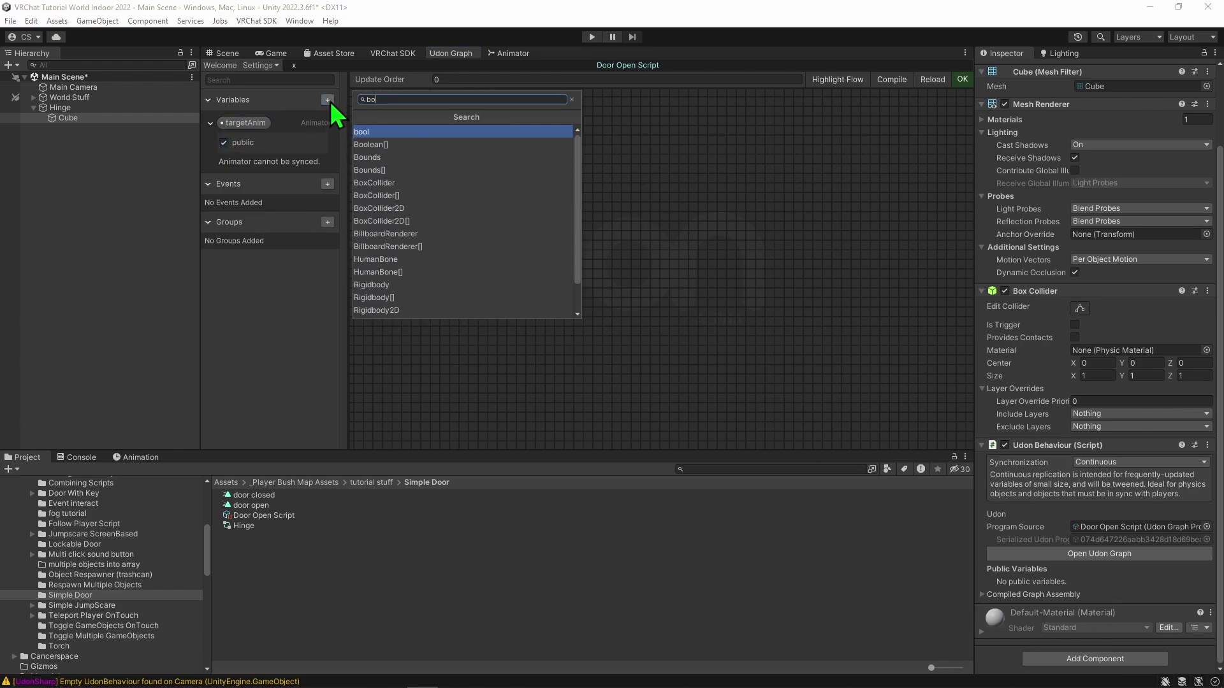
key("Return")
double_click(244, 141)
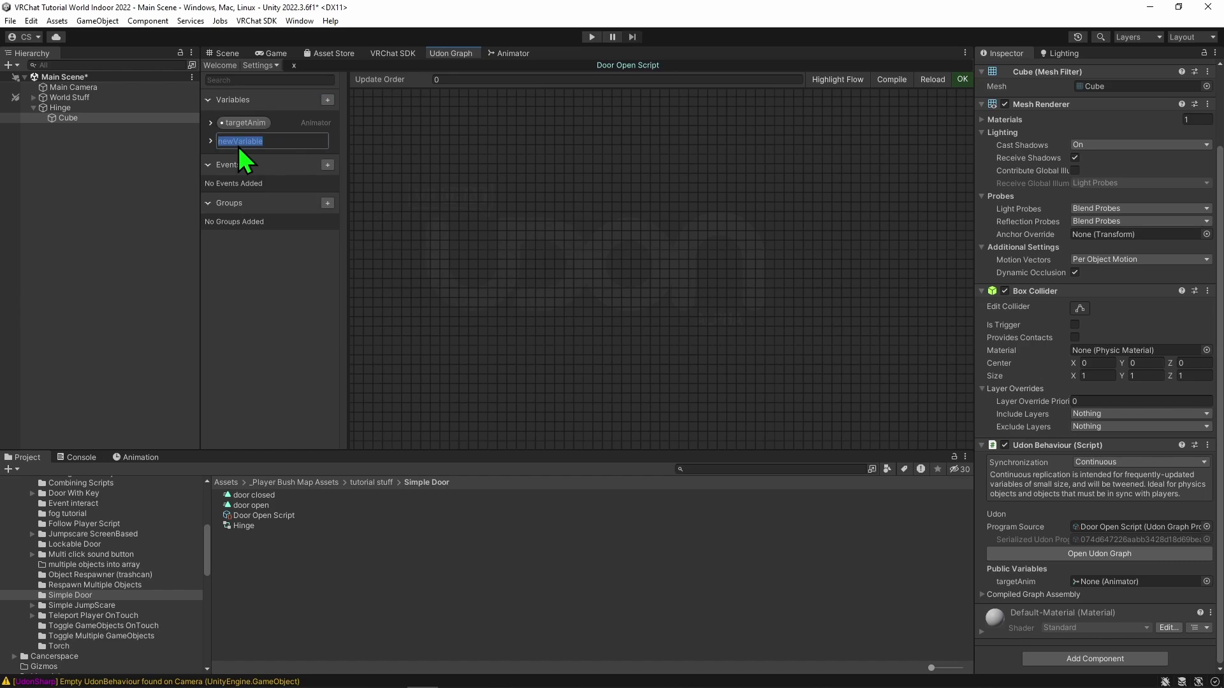
type("isOpen")
key("Return")
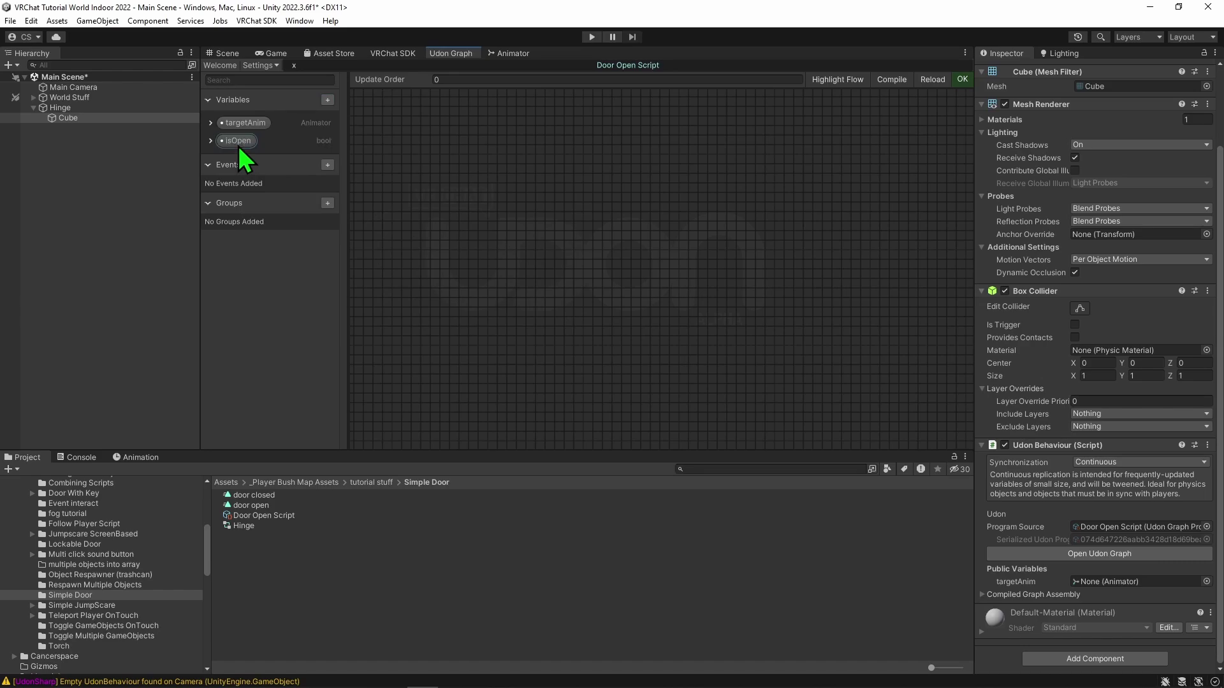
left_click(210, 141)
left_click(224, 160)
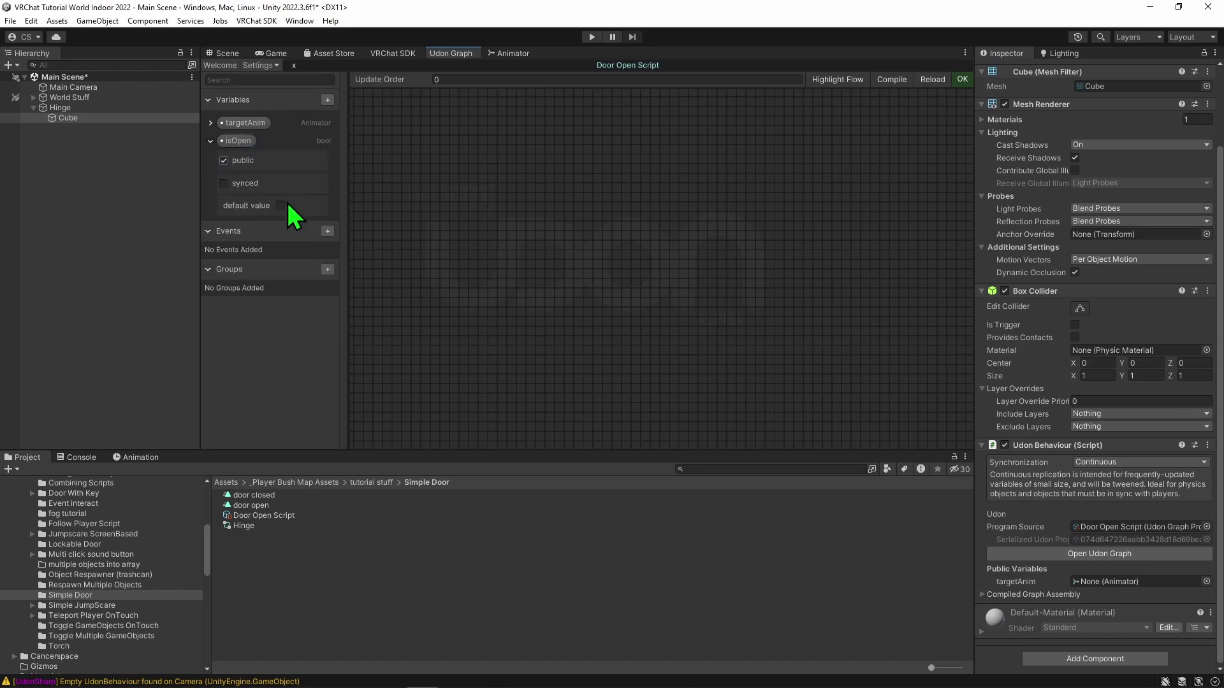
left_click(932, 79)
scroll(1075, 487, "down", 1)
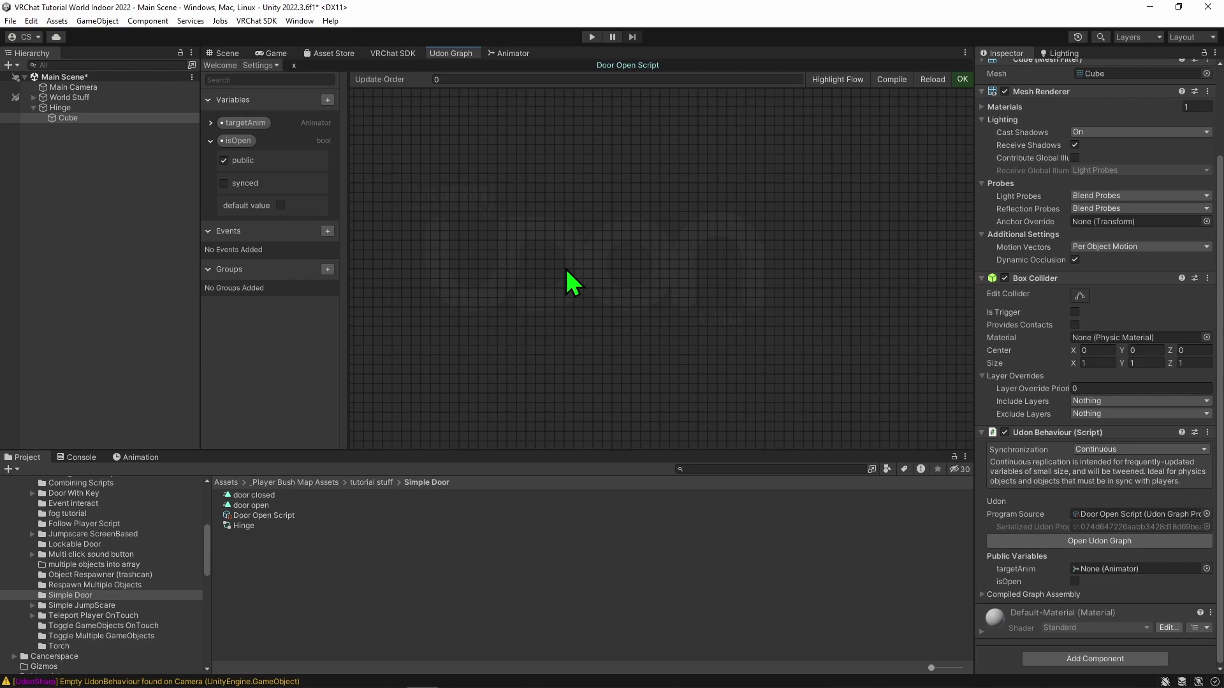
Create an Animator SetBool node after checking the door's animator parameters.
right_click(538, 189)
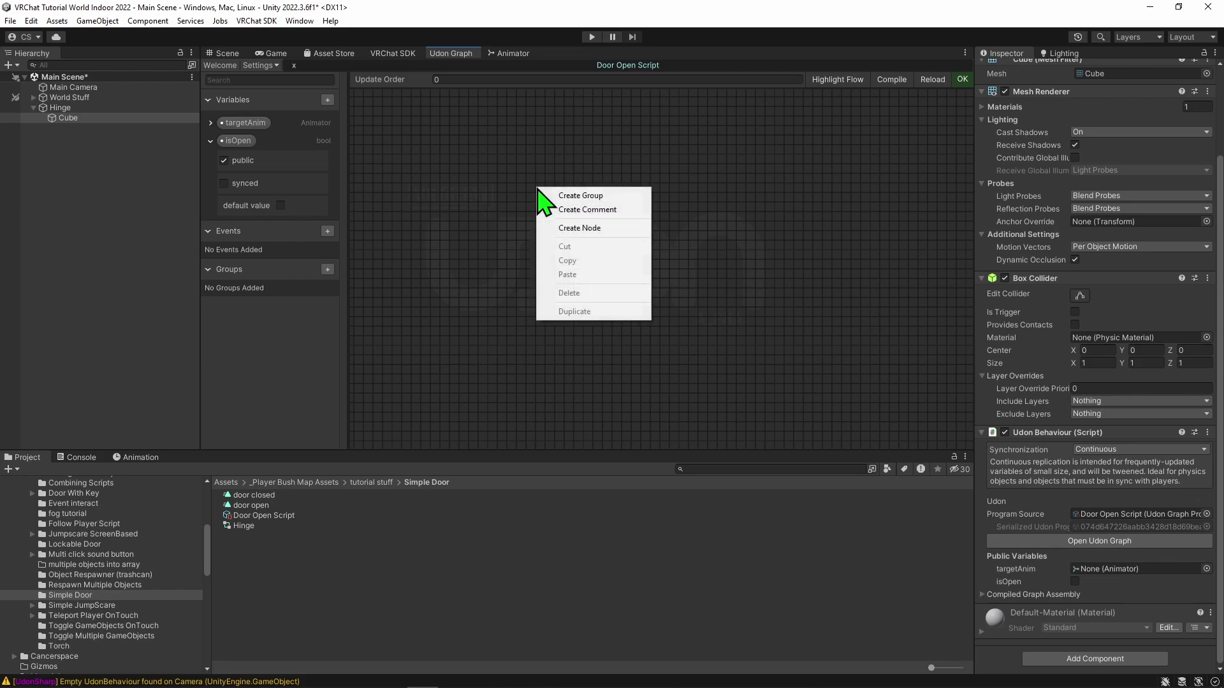
left_click(584, 228)
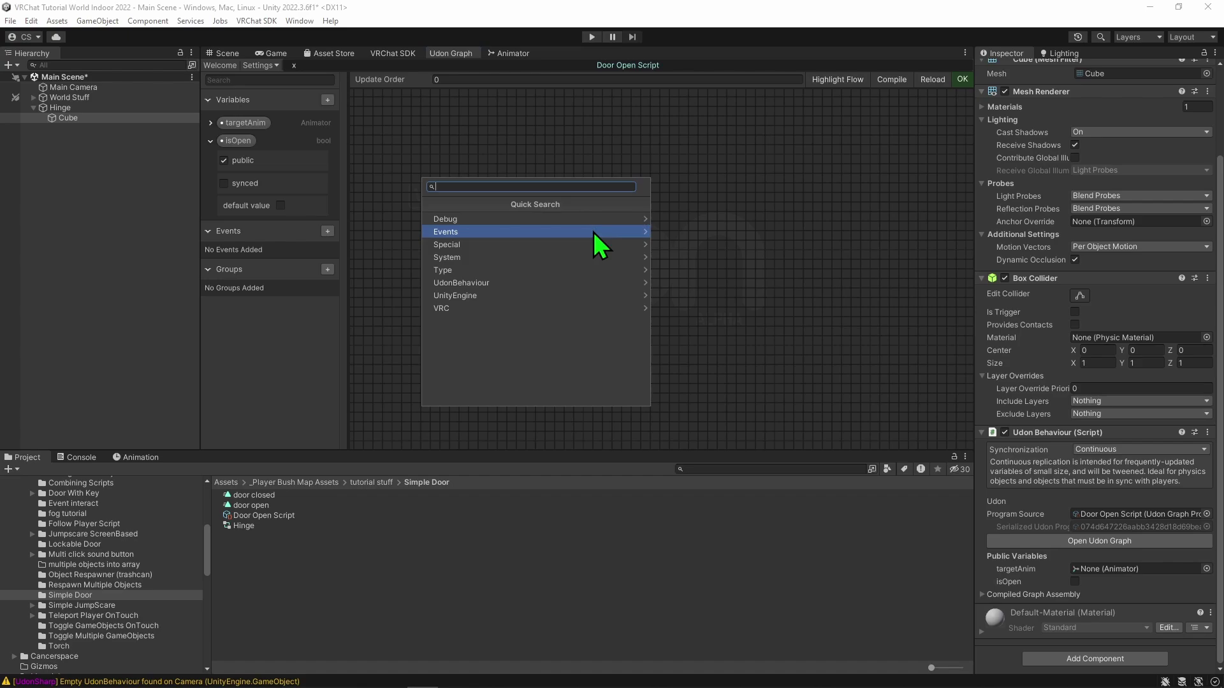
type("s")
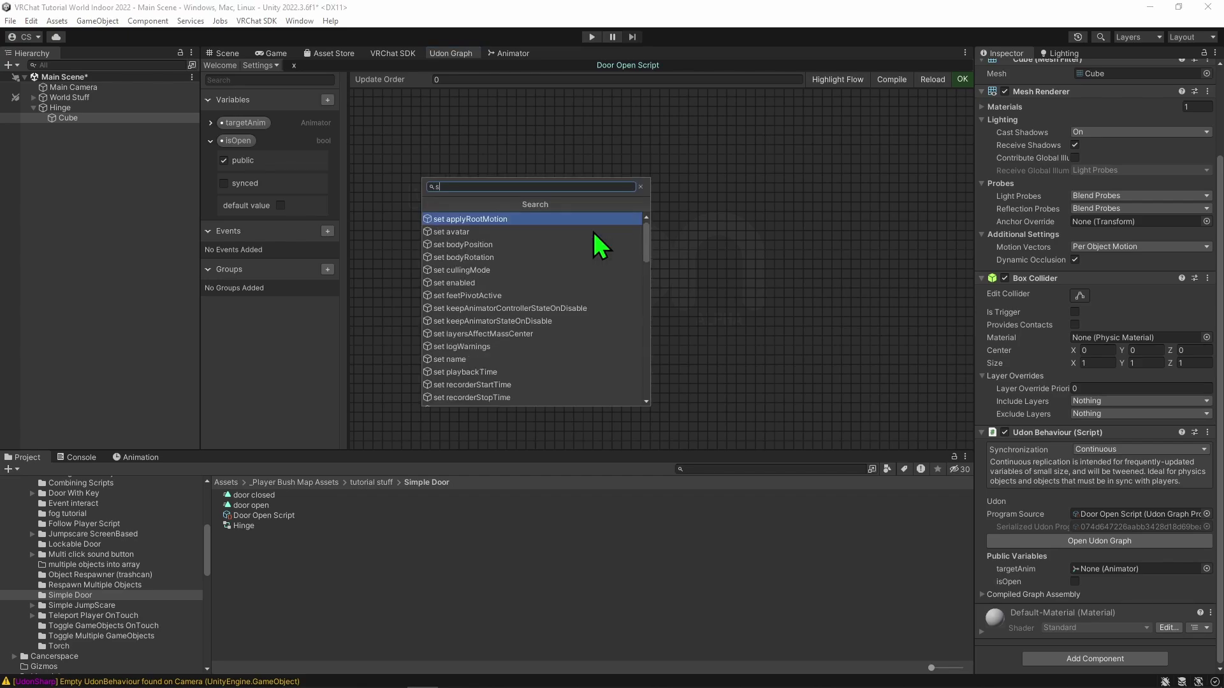
type("et bool")
key("Return")
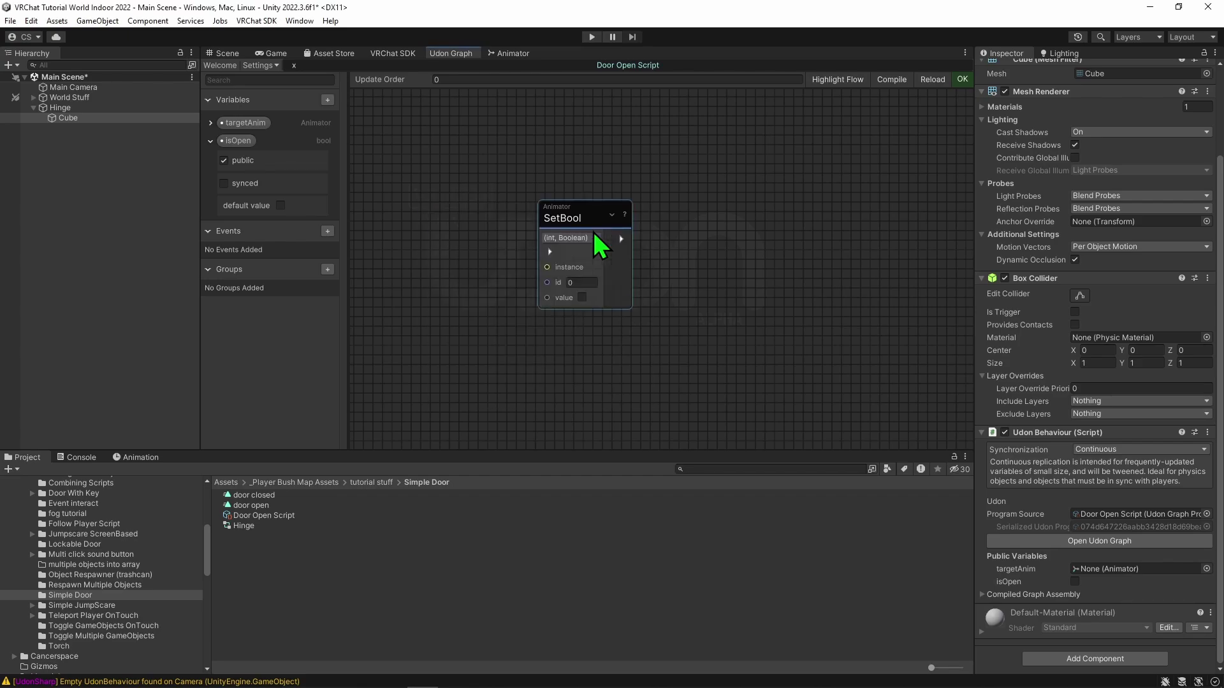
mouse_move(571, 238)
left_click(510, 52)
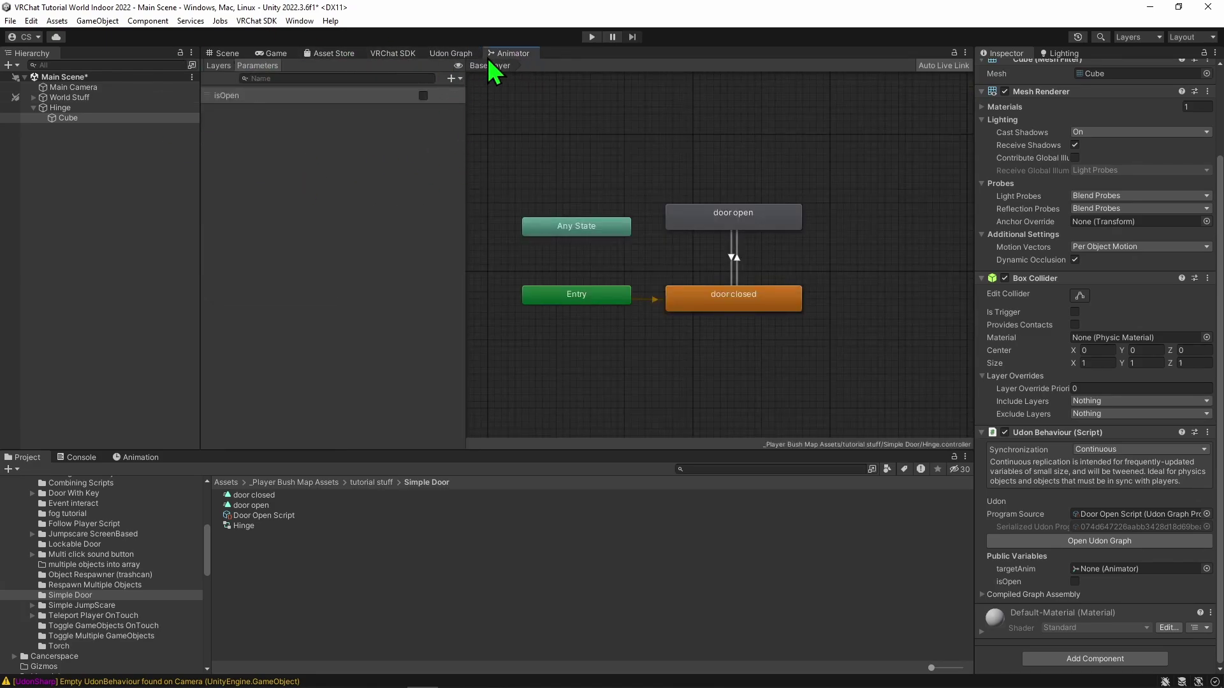
left_click(450, 52)
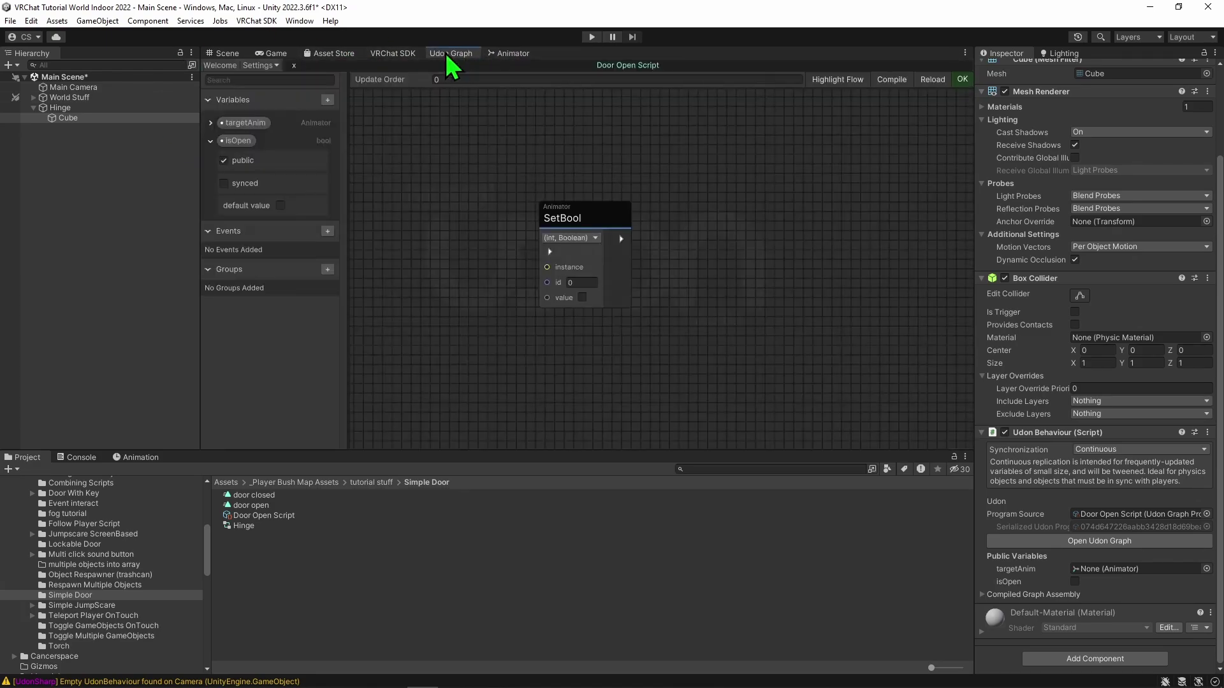
left_click(562, 213)
Wire the targetAnim variable into SetBool's instance and choose the (string, Boolean) overload.
left_click_drag(245, 122, 406, 246)
left_click_drag(486, 267, 547, 267)
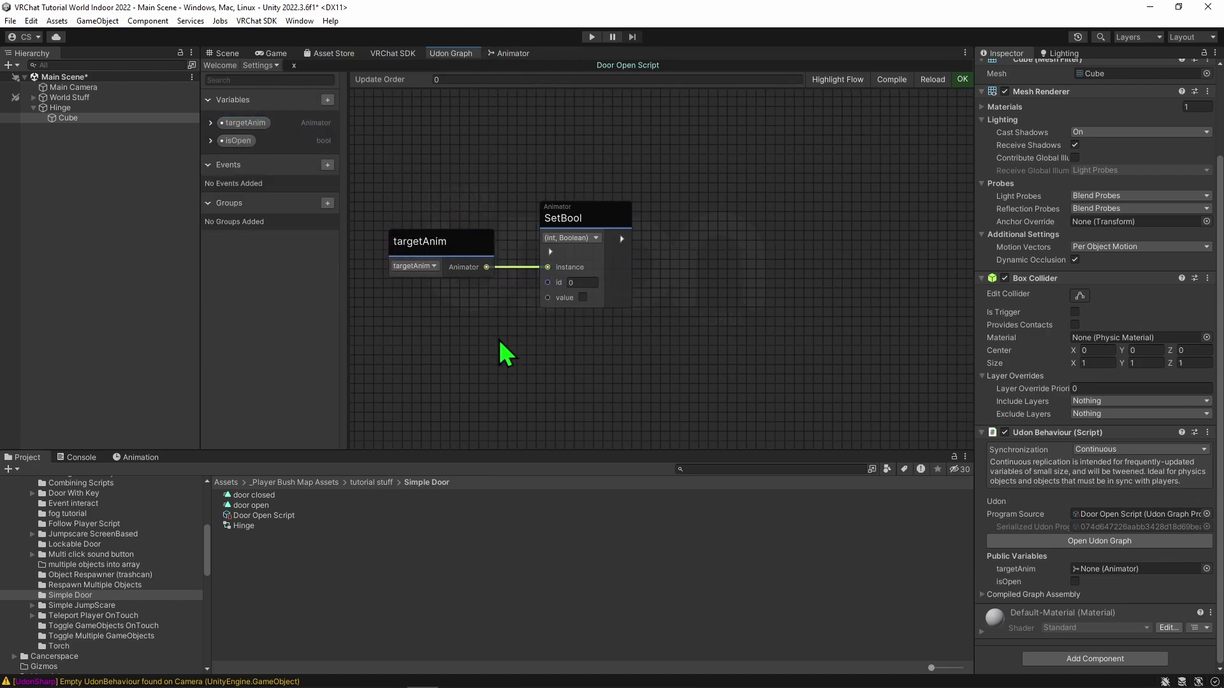
middle_click_drag(502, 351, 613, 350)
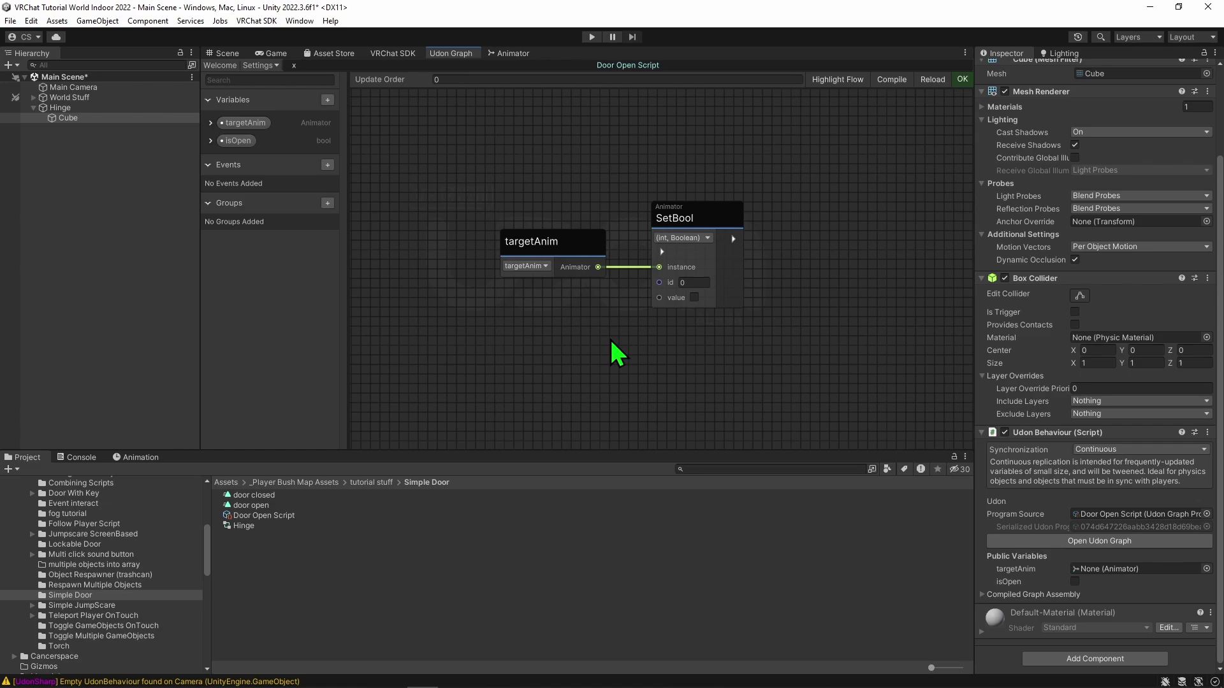
scroll(577, 348, "up", 2)
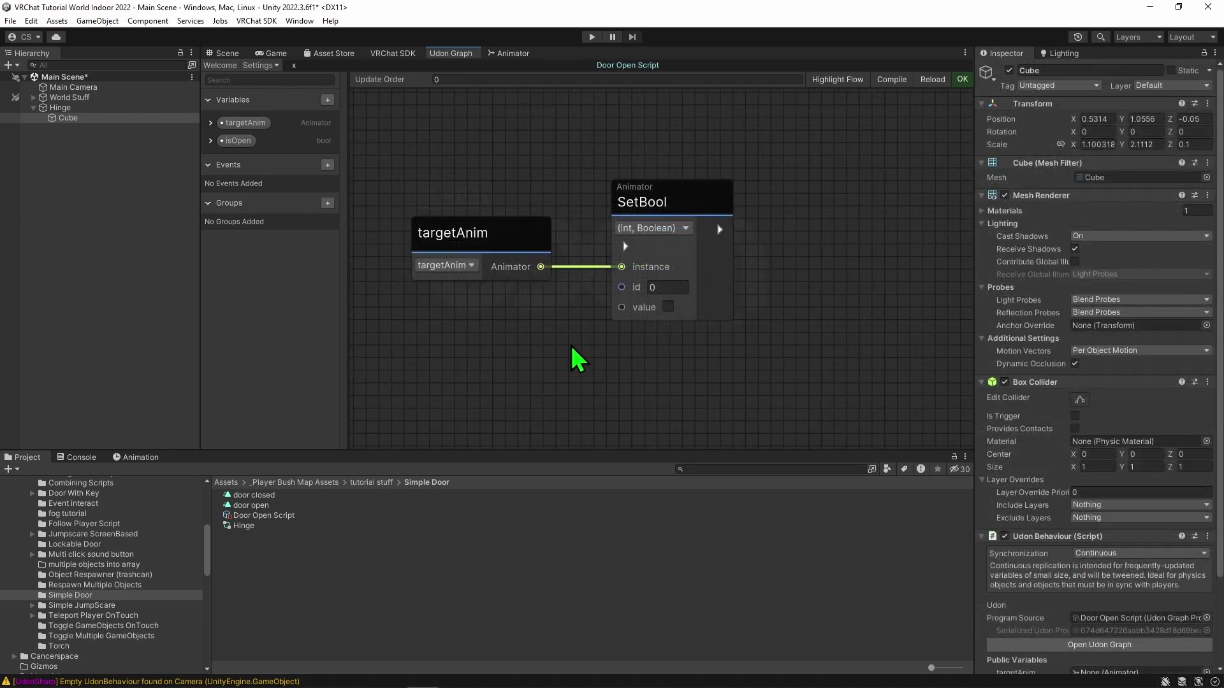
scroll(570, 343, "up", 1)
left_click(643, 244)
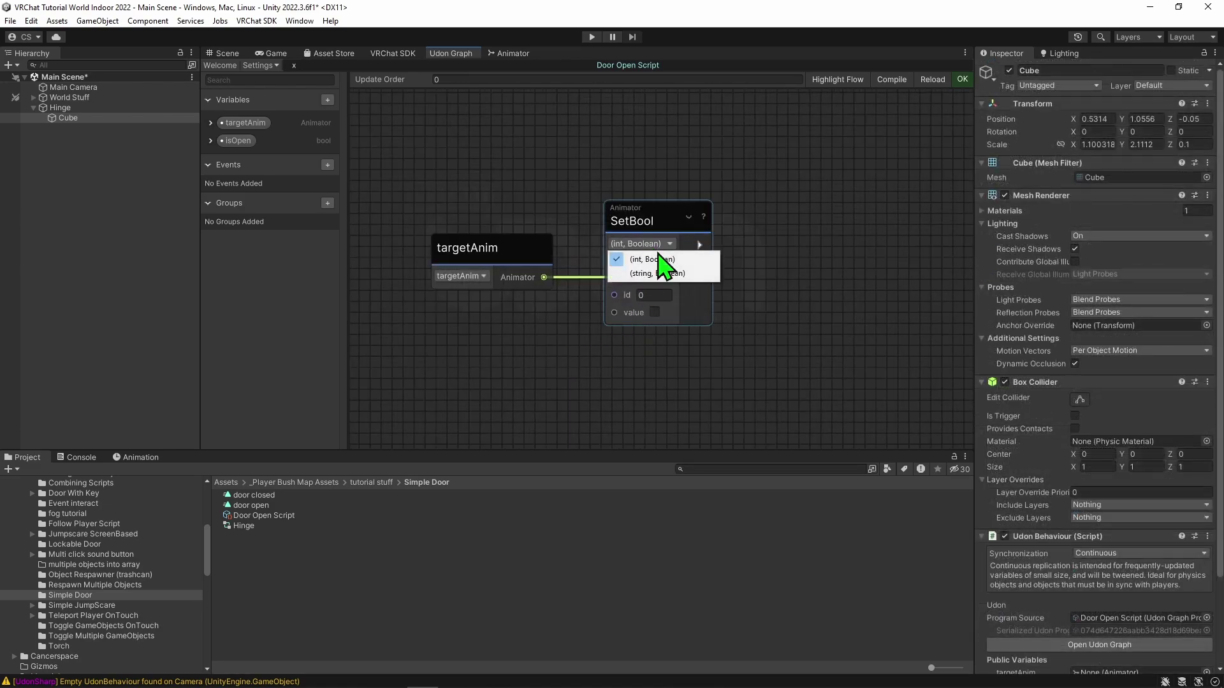
left_click(661, 270)
Copy the isOpen parameter name from the Animator and paste it into SetBool's name field.
left_click(512, 53)
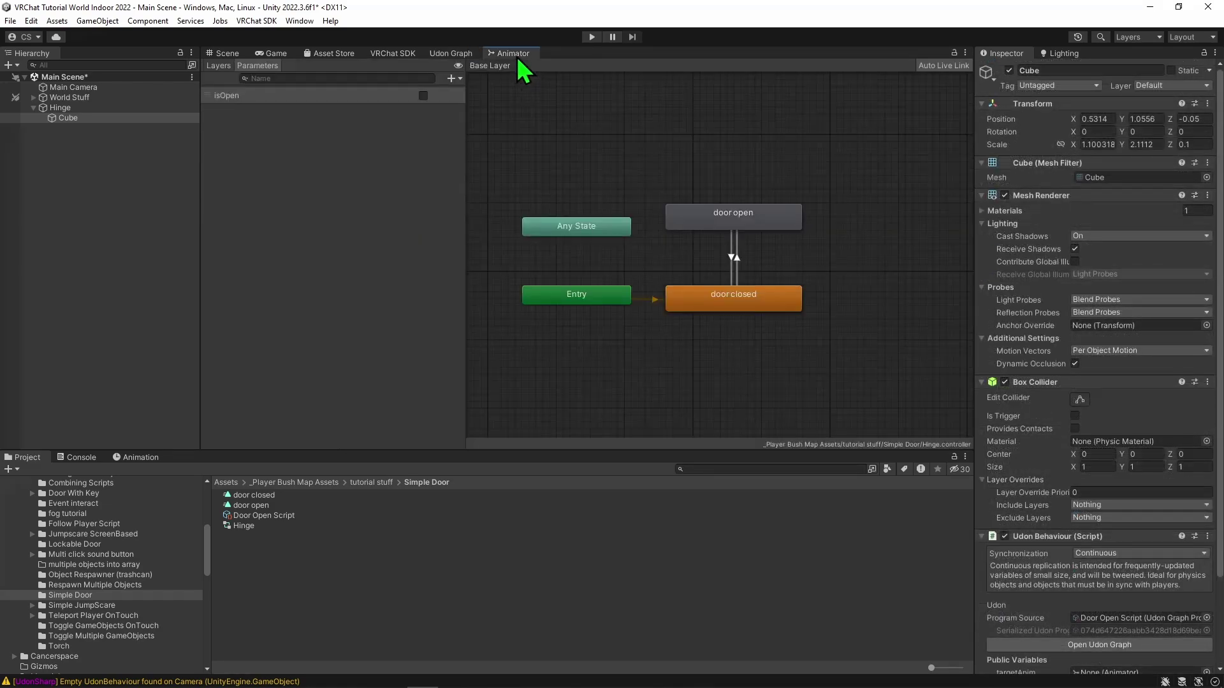
double_click(246, 94)
key("ctrl+c")
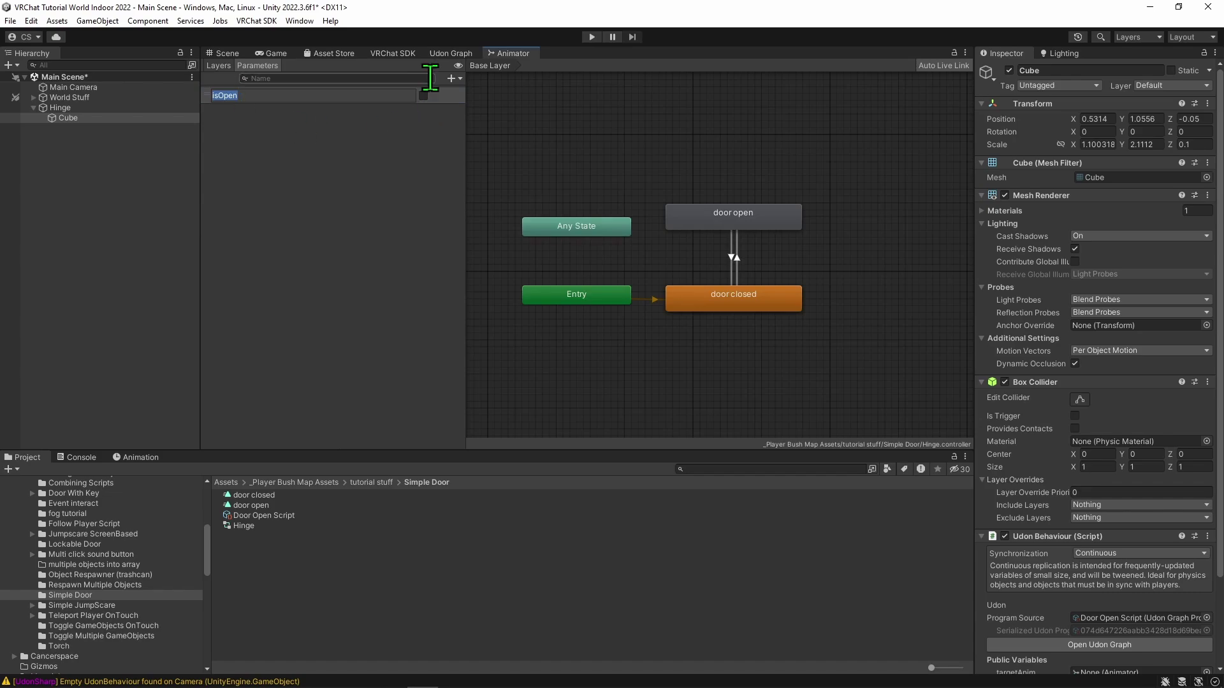
left_click(449, 53)
left_click(695, 296)
key("ctrl+v")
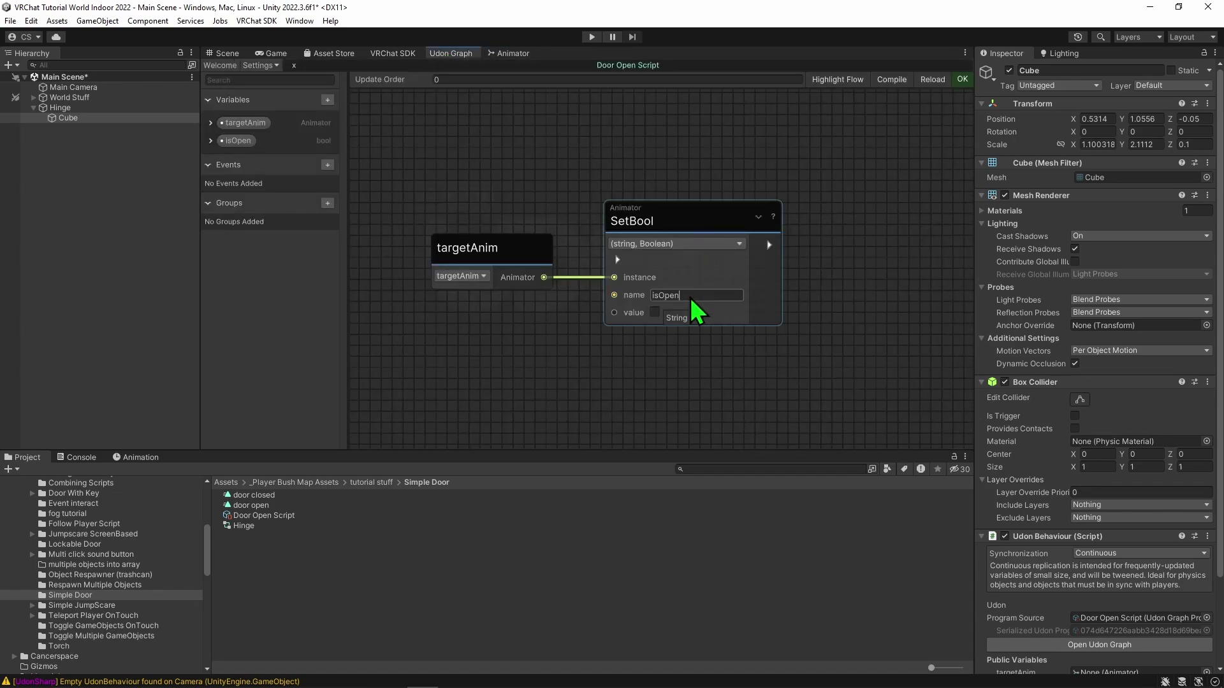
left_click(668, 390)
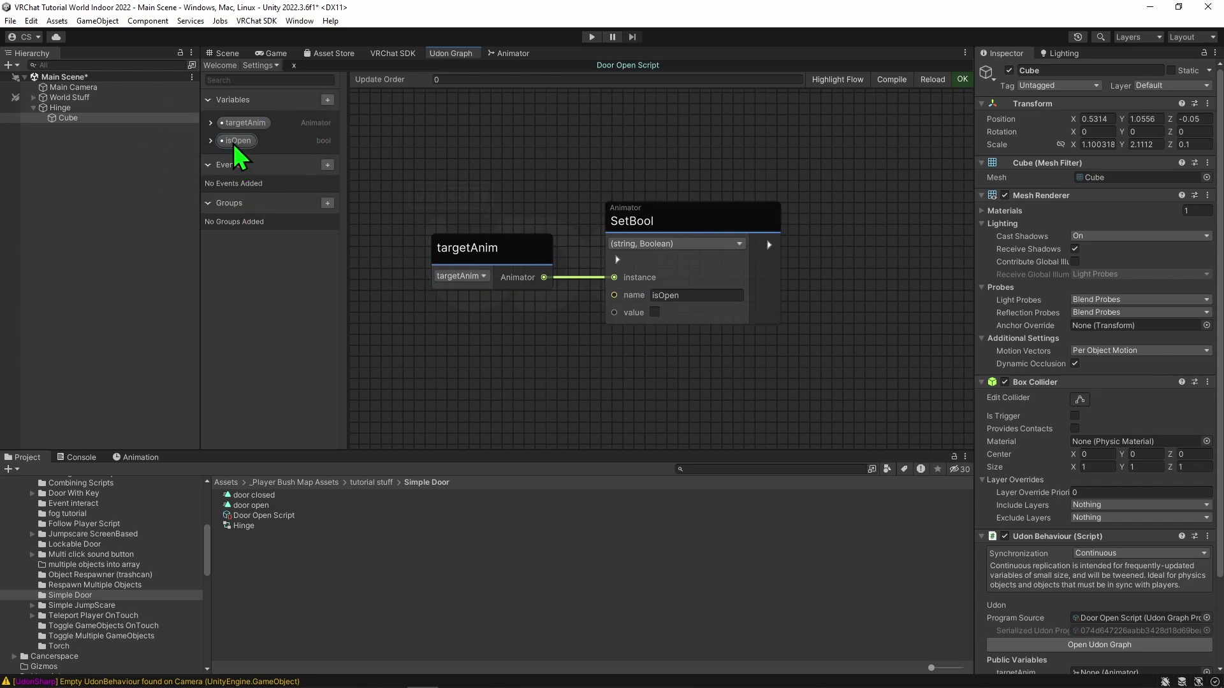
Connect the isOpen variable to SetBool's value input and position the node.
left_click_drag(237, 141, 435, 329)
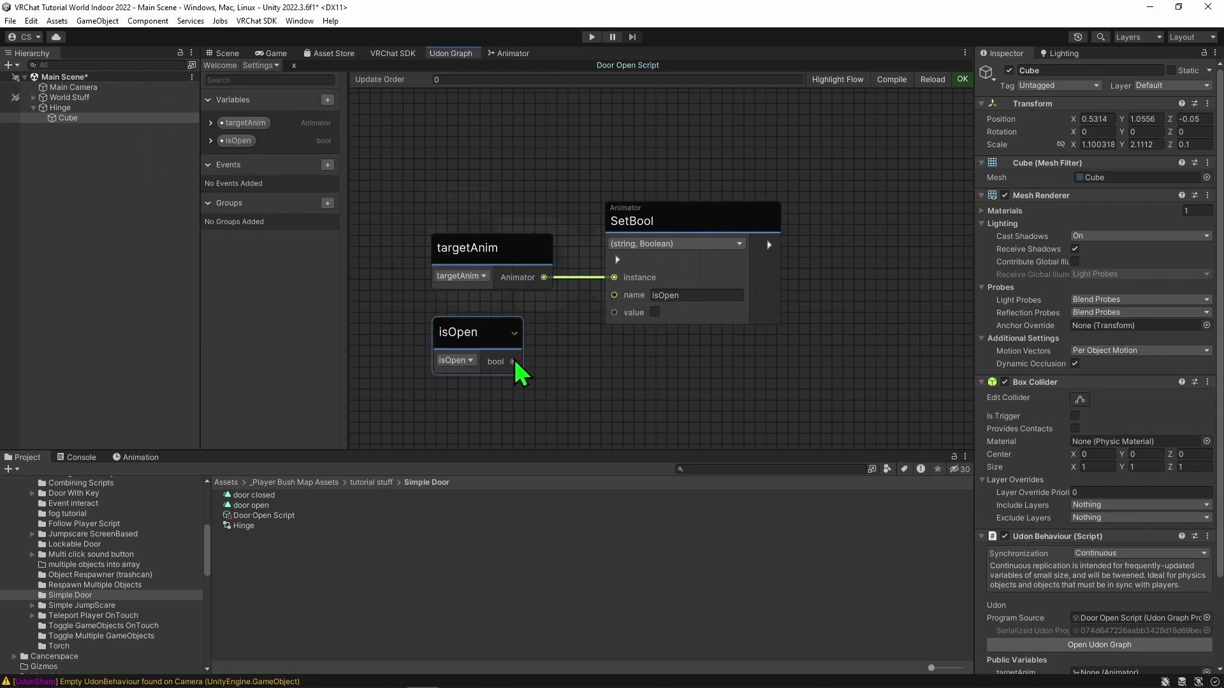
left_click_drag(534, 351, 612, 313)
left_click(478, 325)
left_click_drag(475, 329, 488, 322)
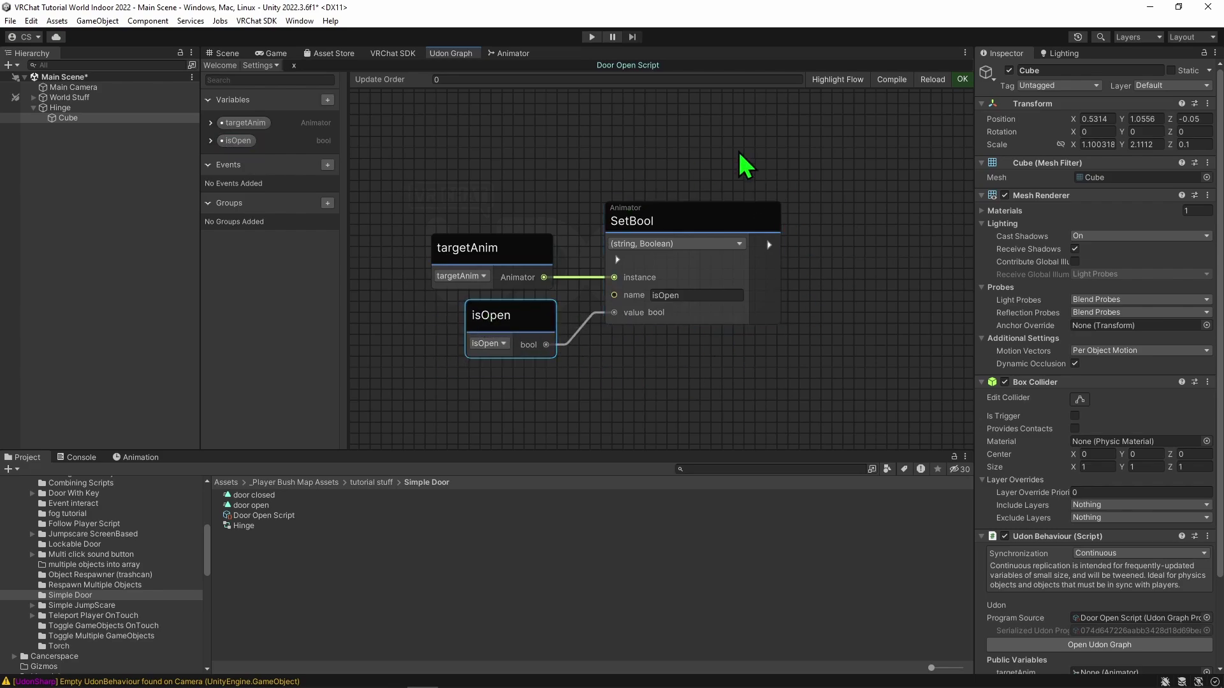
left_click(620, 378)
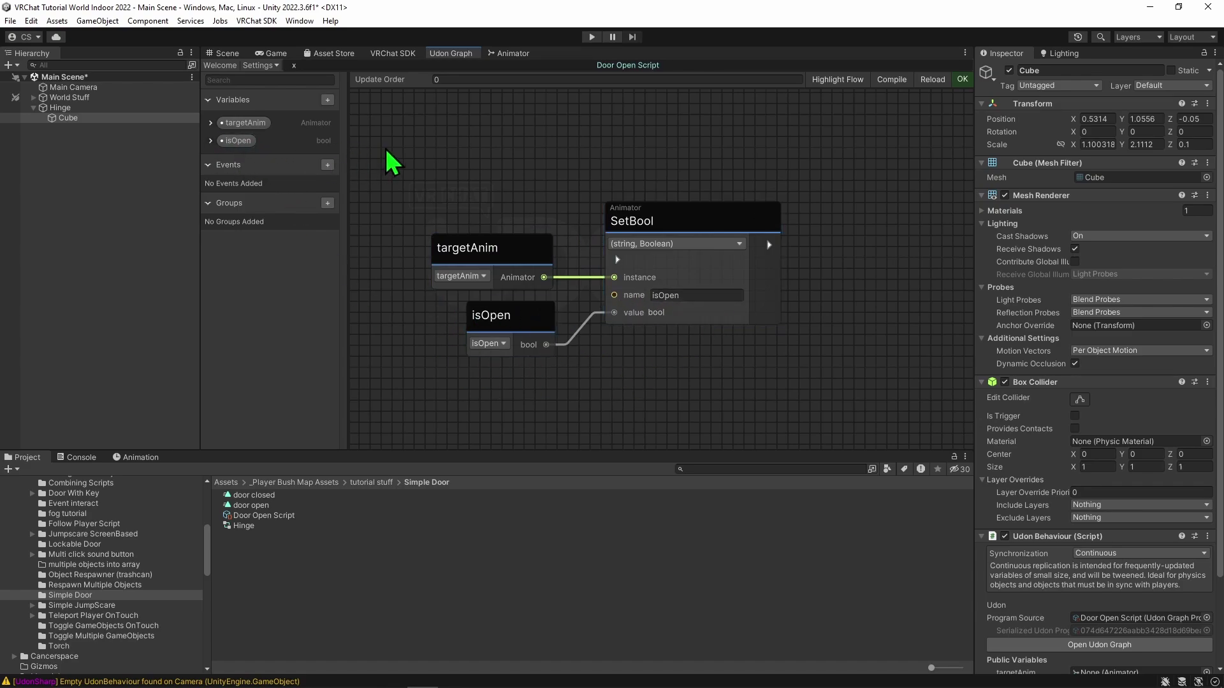
scroll(428, 214, "down", 2)
scroll(528, 220, "down", 2)
Add an Event Start node, link its flow to SetBool, and return to the Scene view.
right_click(528, 220)
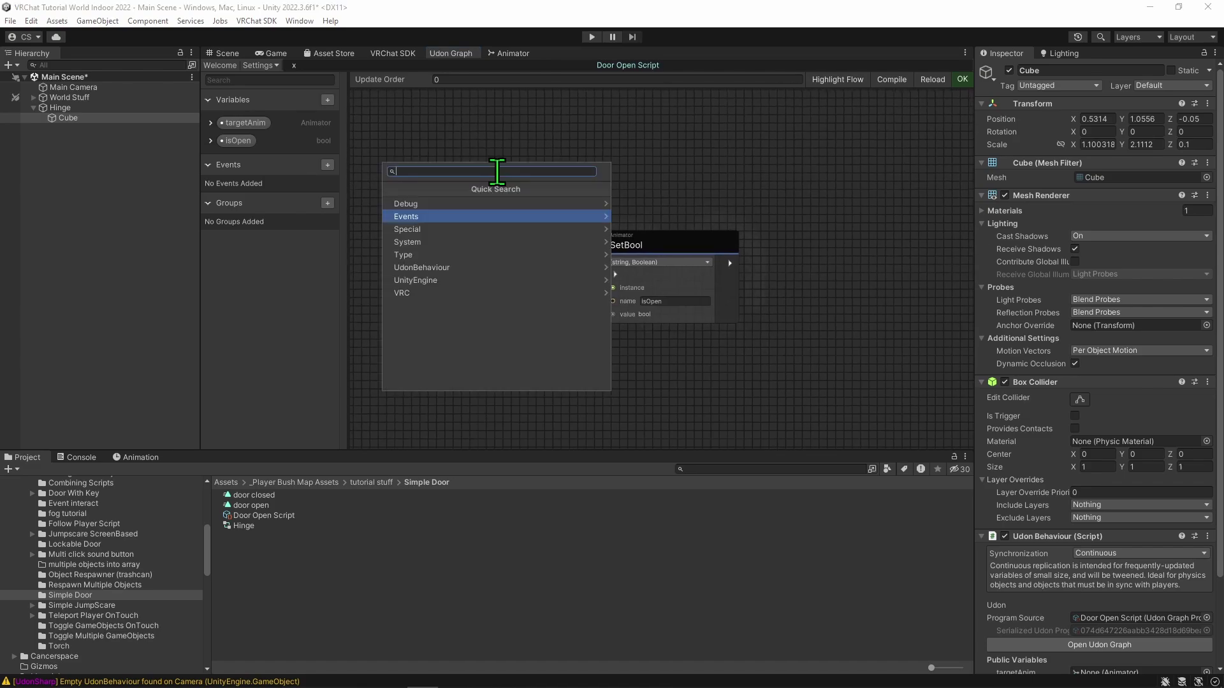
type("start")
key("Down")
key("Return")
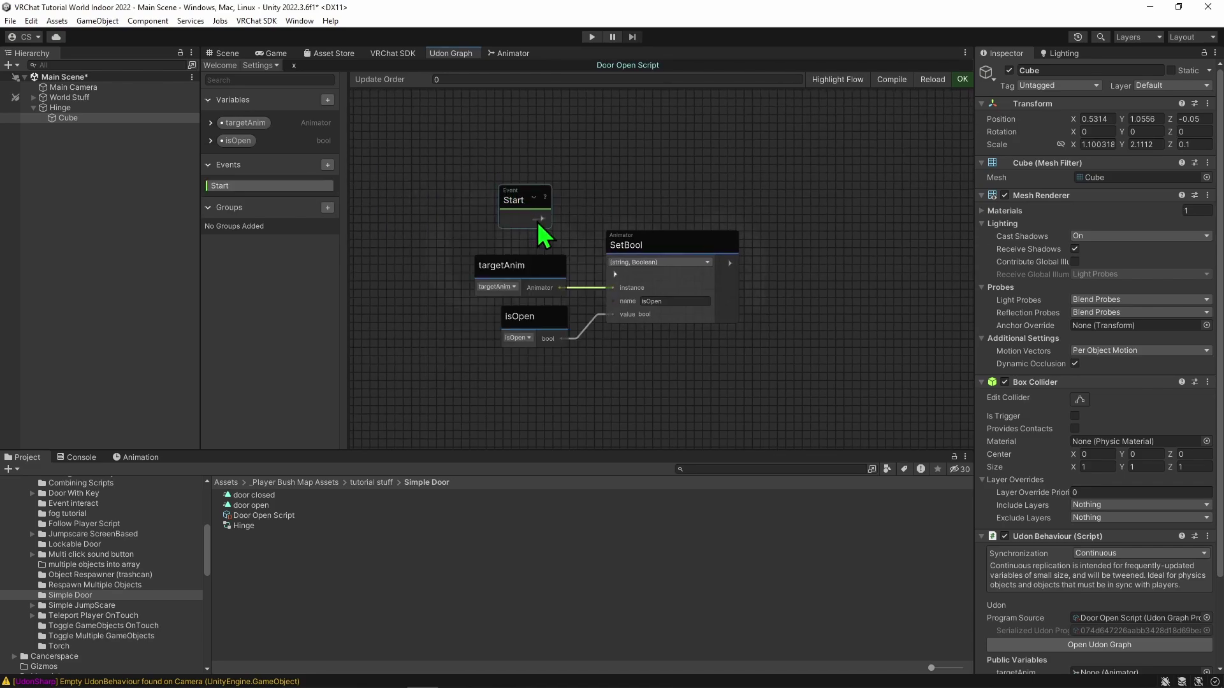
left_click_drag(513, 198, 526, 210)
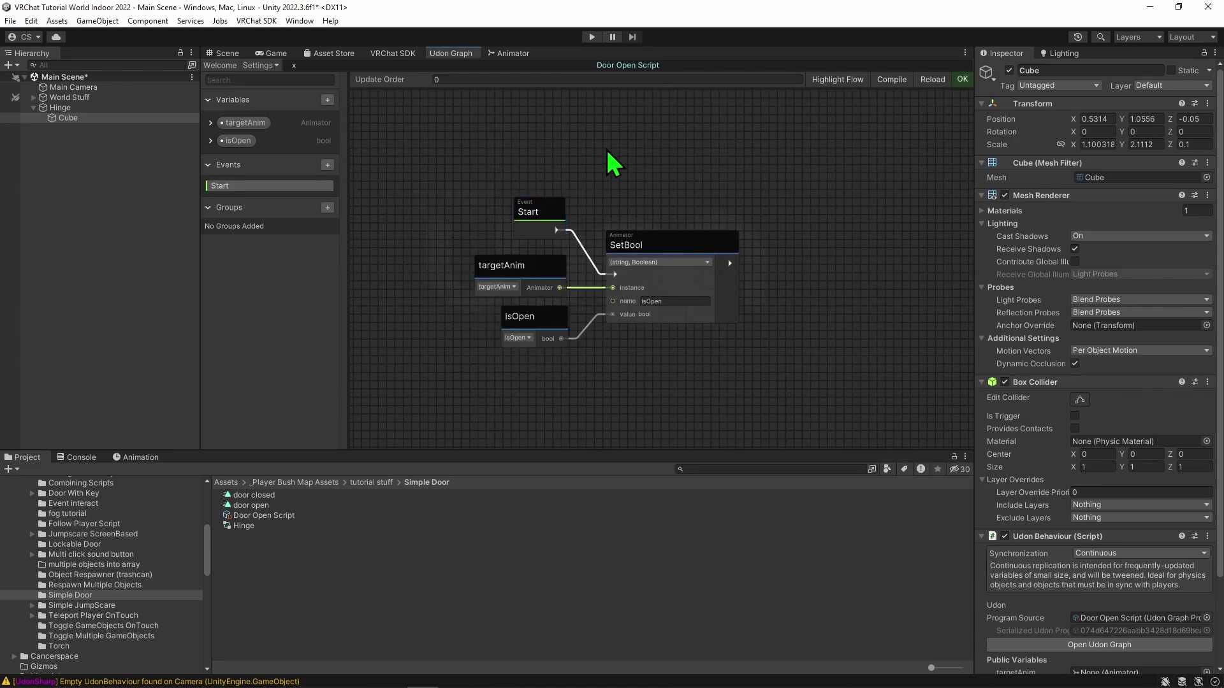
left_click(227, 53)
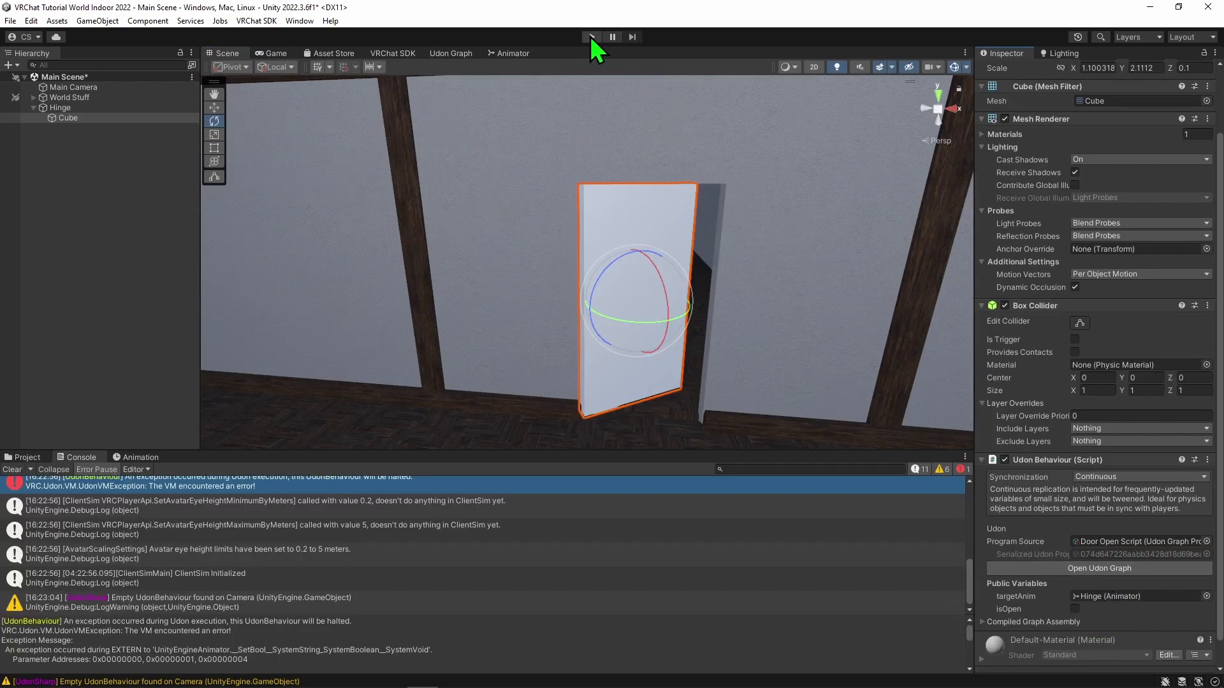
Play the scene and toggle isOpen in Client Sim Udon Helper's public variables to swing the door.
left_click(591, 36)
left_click(227, 52)
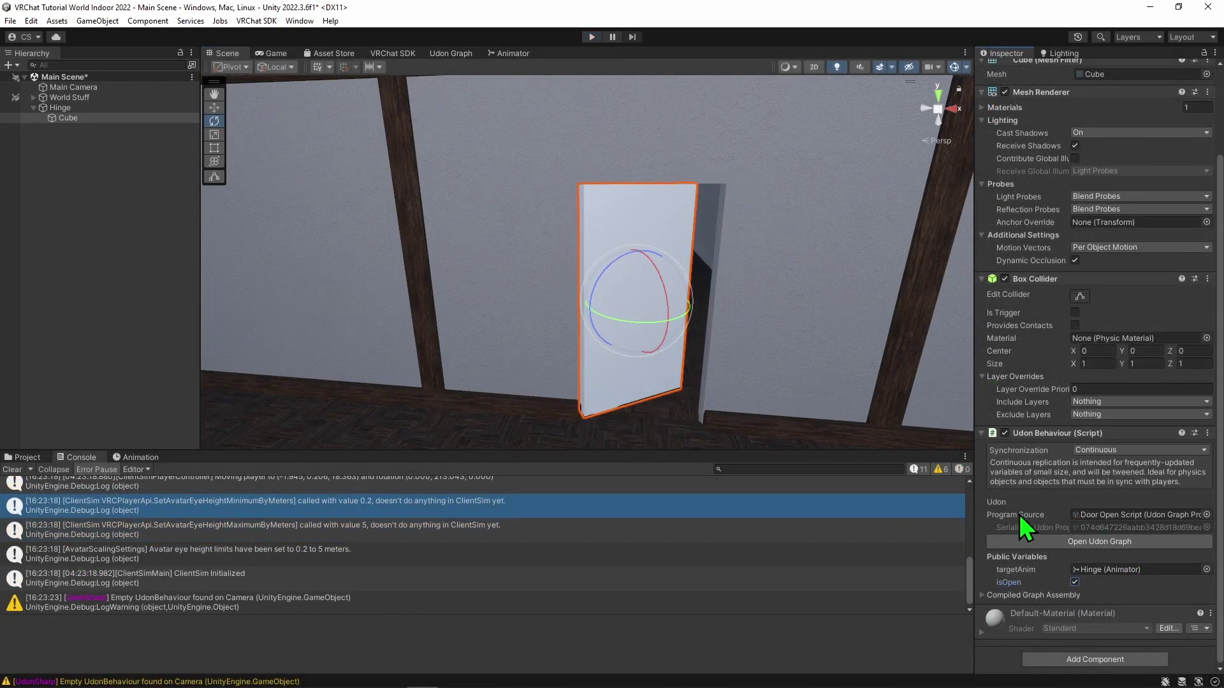
left_click(591, 37)
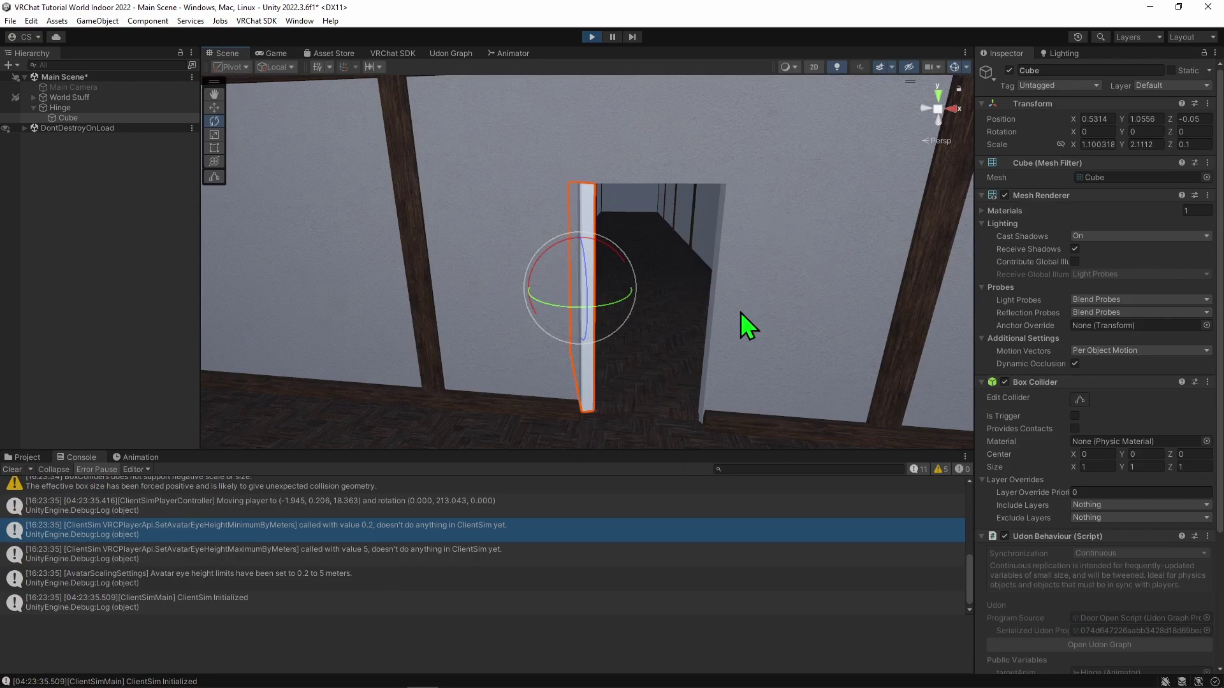
scroll(1085, 411, "down", 2)
scroll(1085, 411, "down", 2)
scroll(1086, 412, "down", 2)
left_click(1023, 582)
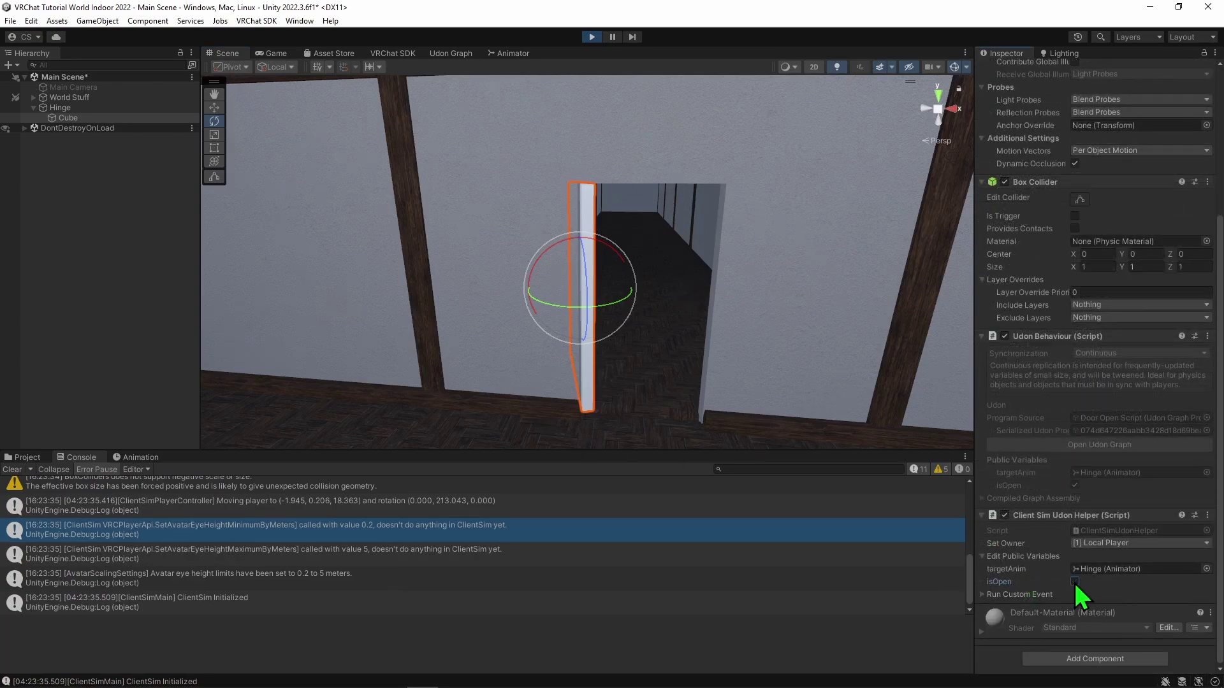
left_click(1075, 583)
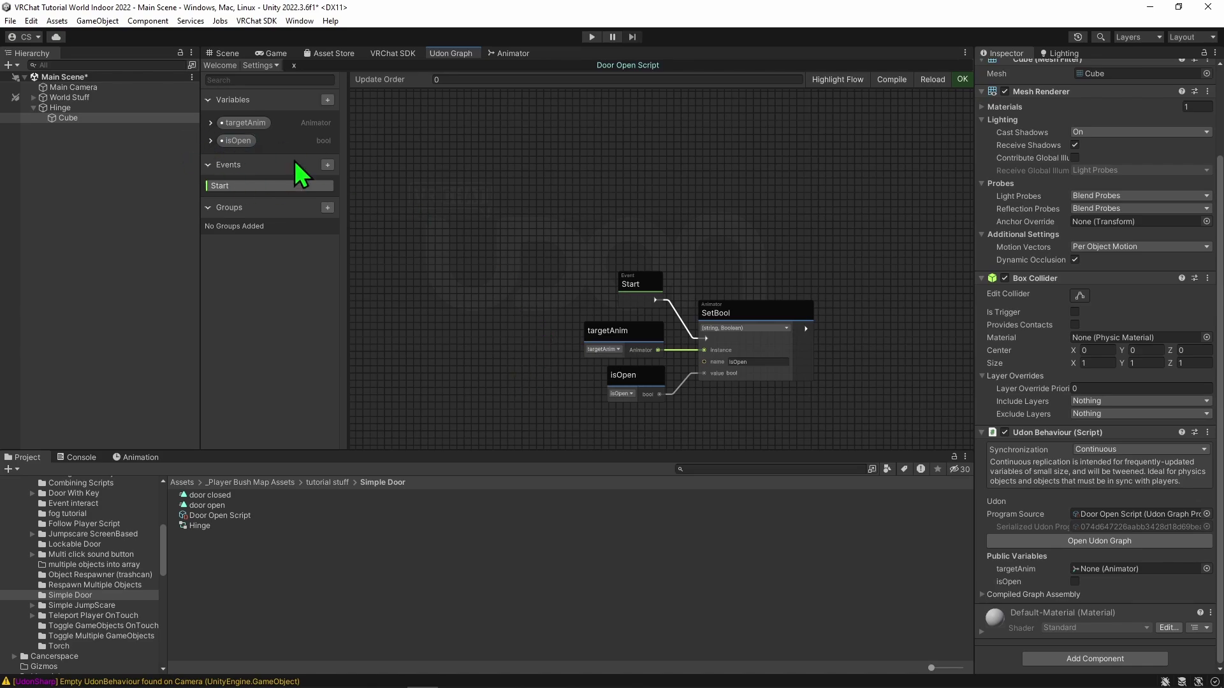
Place a Set isOpen node and an isOpen getter node on the graph.
left_click_drag(237, 141, 536, 167)
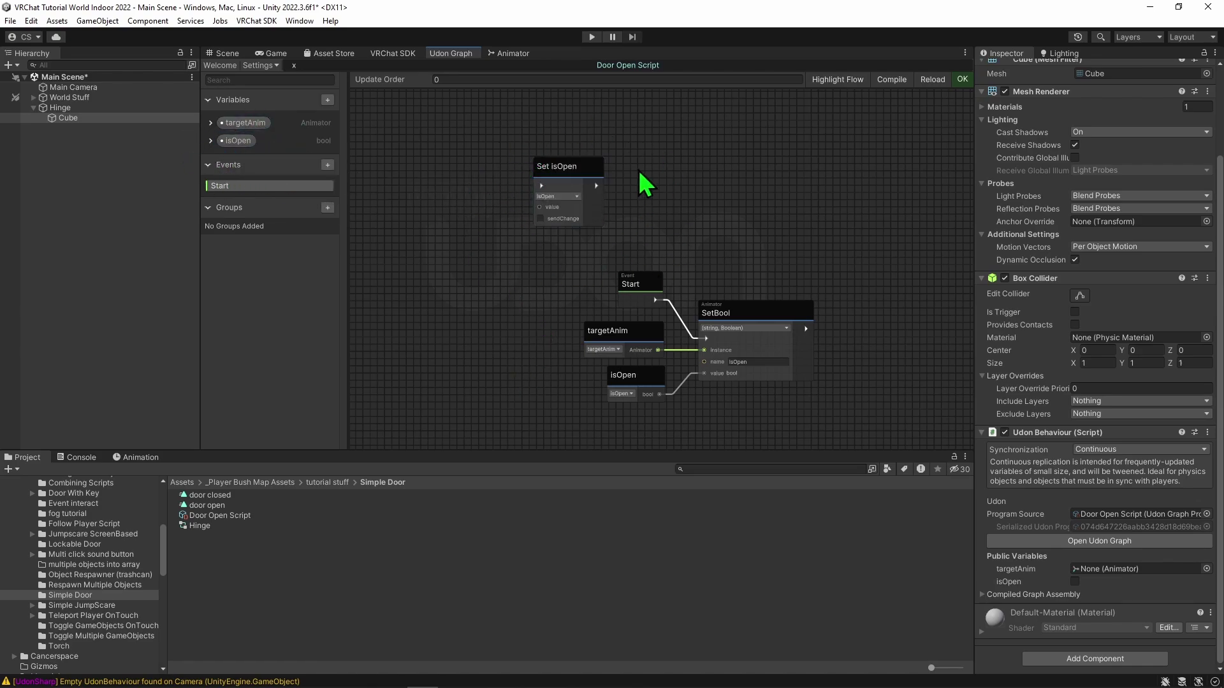
middle_click_drag(484, 271, 639, 291)
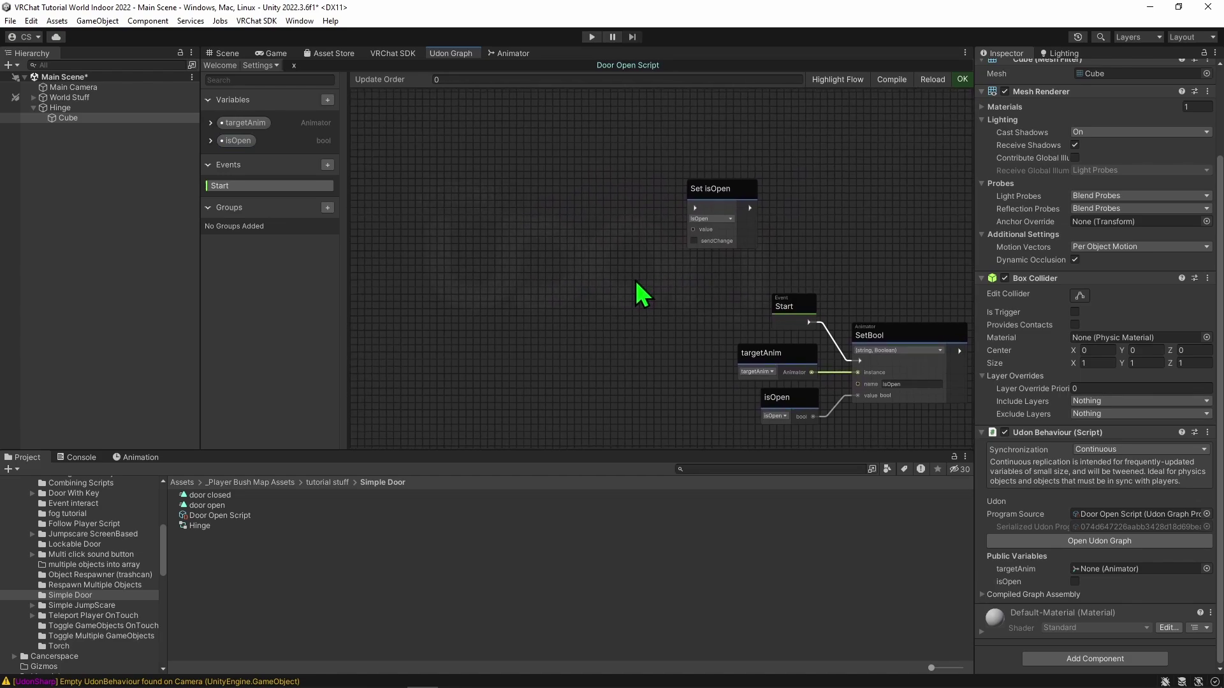
left_click_drag(237, 141, 385, 240)
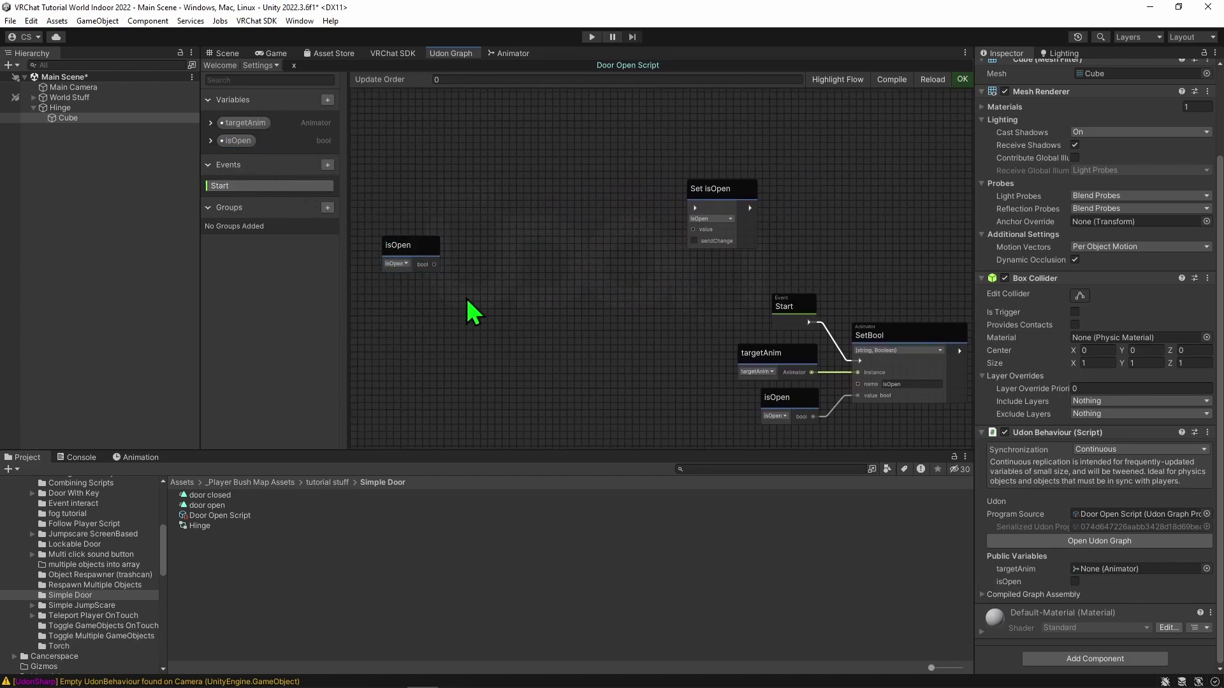
Add a UnaryNegation node wired from isOpen and feeding Set isOpen's value.
right_click(509, 258)
type("bo")
key("BackSpace")
key("BackSpace")
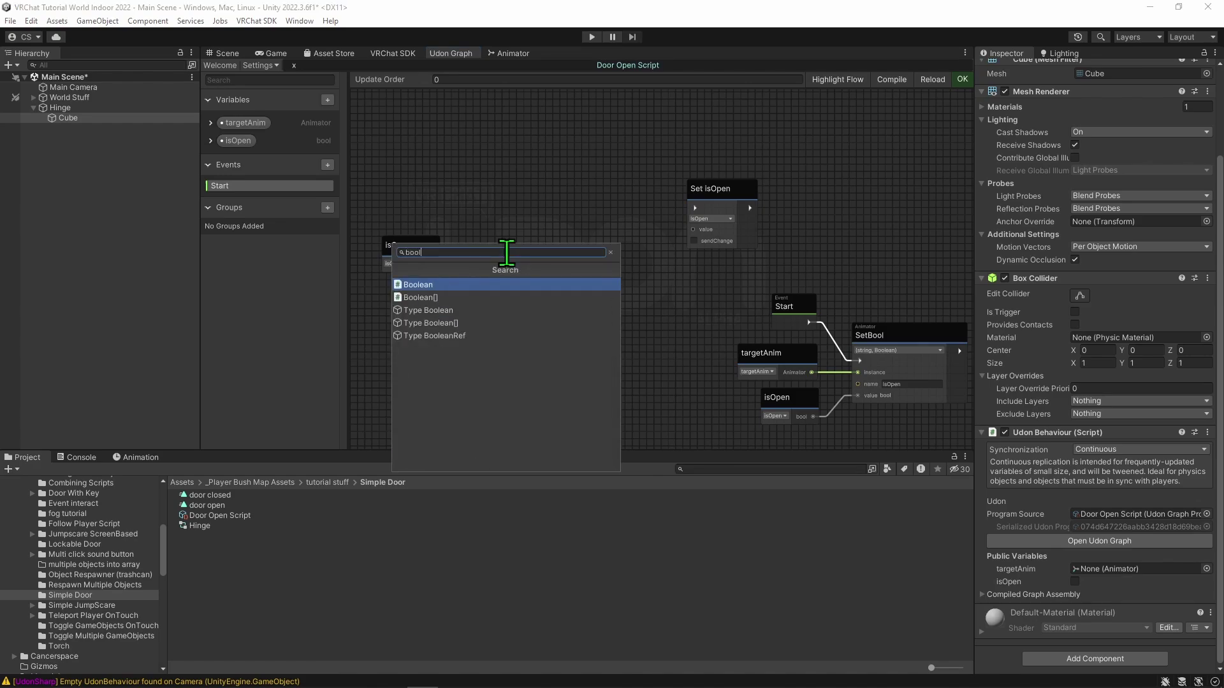
type("una")
key("Return")
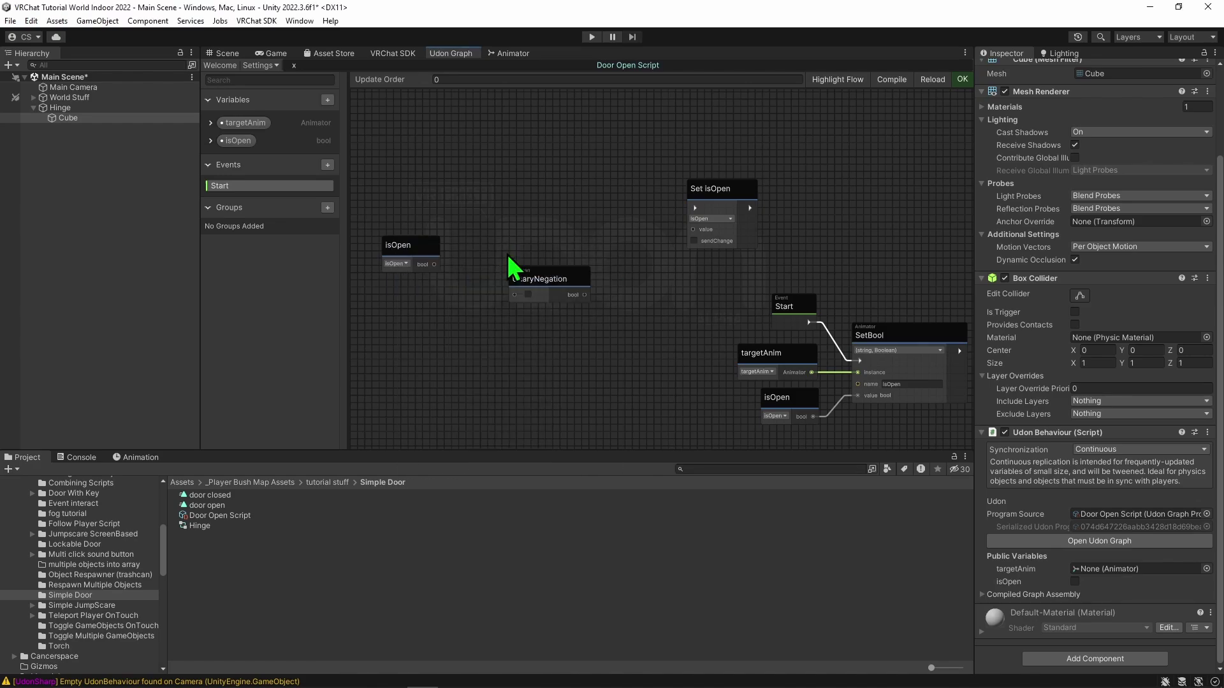
mouse_move(435, 264)
left_mouse_down()
mouse_move(514, 295)
mouse_move(693, 229)
left_mouse_up()
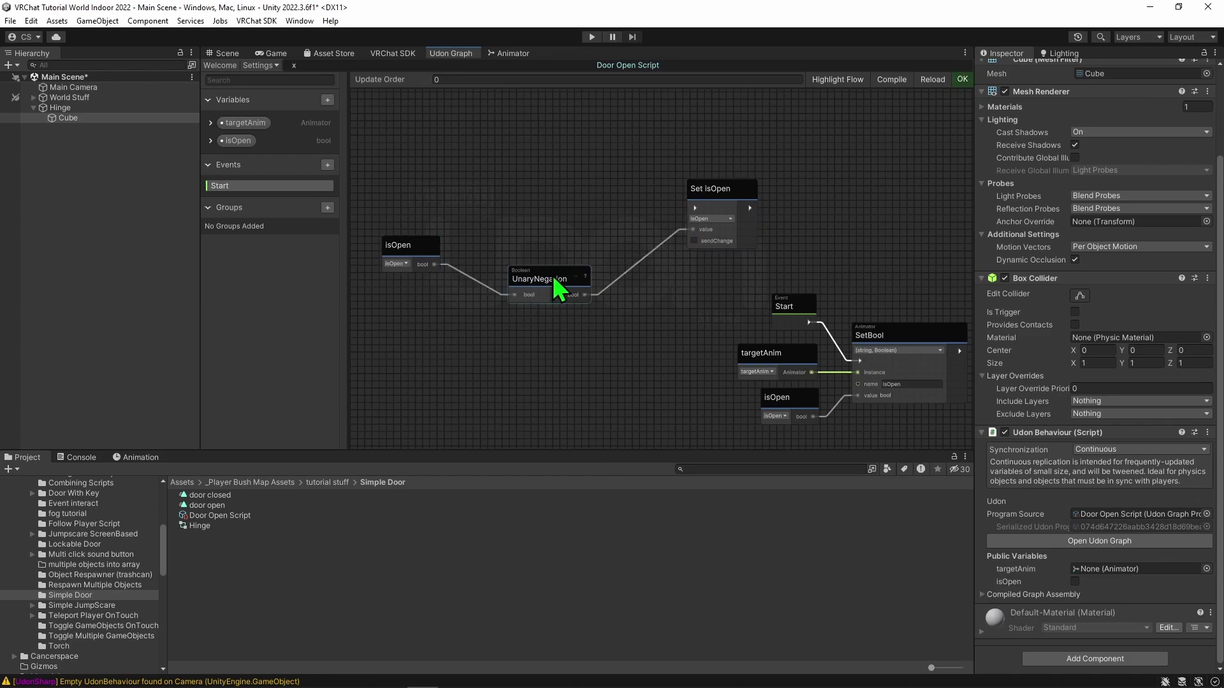
left_click_drag(545, 287, 590, 269)
Arrange the isOpen and UnaryNegation nodes neatly beside Set isOpen.
left_click(402, 259)
left_click_drag(402, 258, 454, 267)
scroll(651, 306, "up", 4)
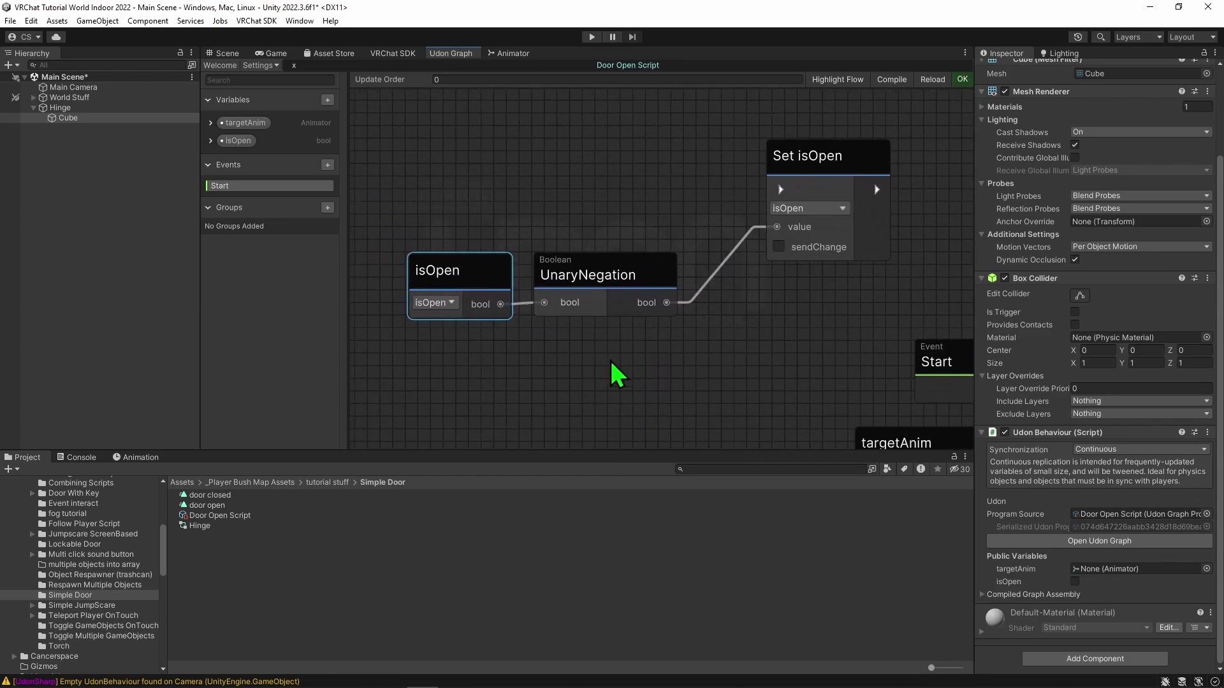
mouse_move(451, 354)
left_mouse_down()
mouse_move(613, 258)
mouse_move(594, 265)
left_mouse_up()
left_click(669, 182)
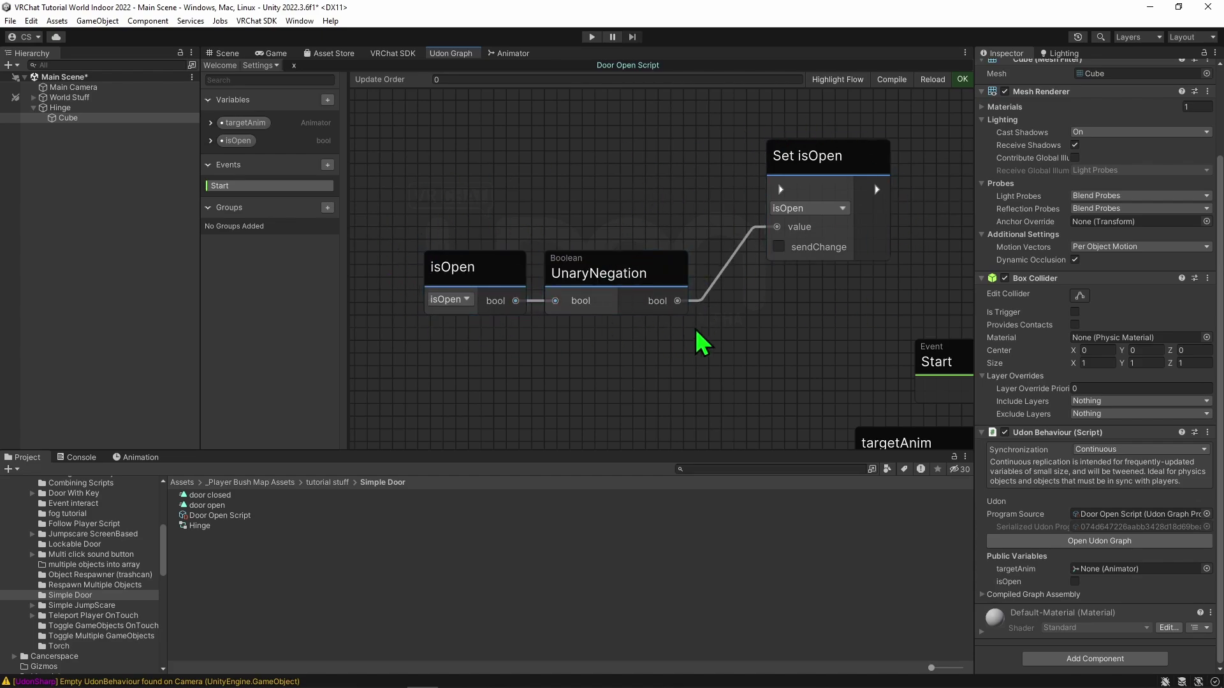
left_click_drag(468, 368, 671, 257)
Add an Interact event node and connect its flow output to Set isOpen.
middle_click_drag(649, 229, 587, 210)
right_click(587, 211)
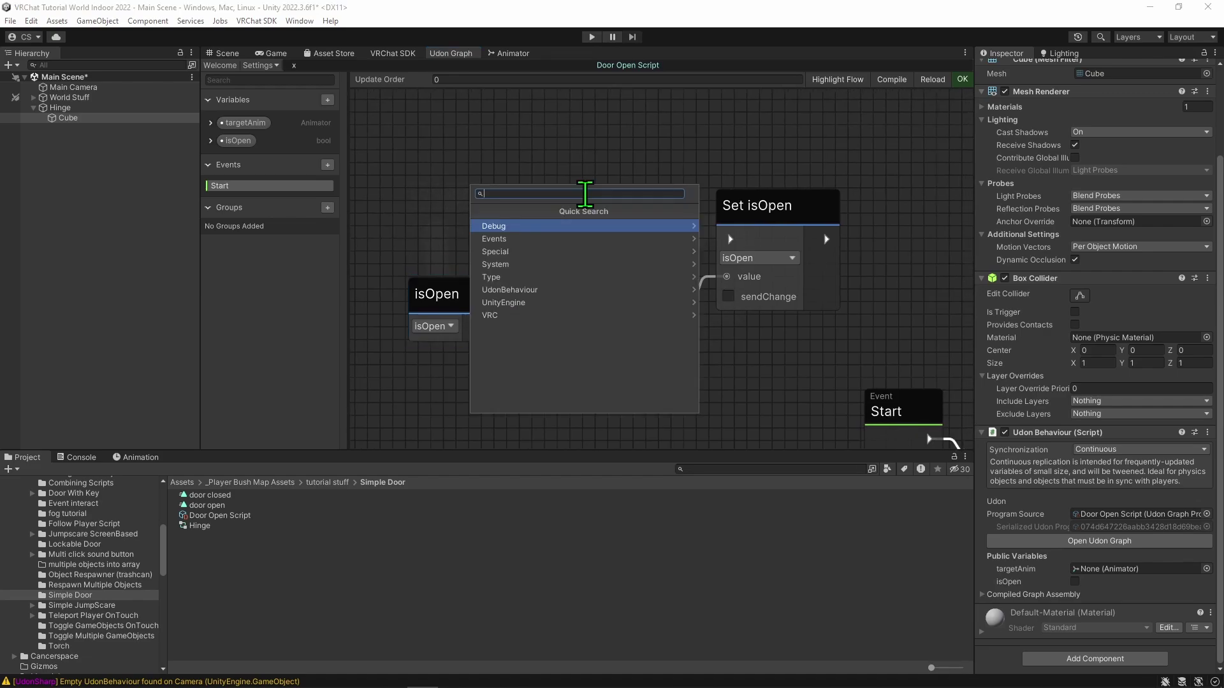
left_click(492, 237)
type("intera")
key("Return")
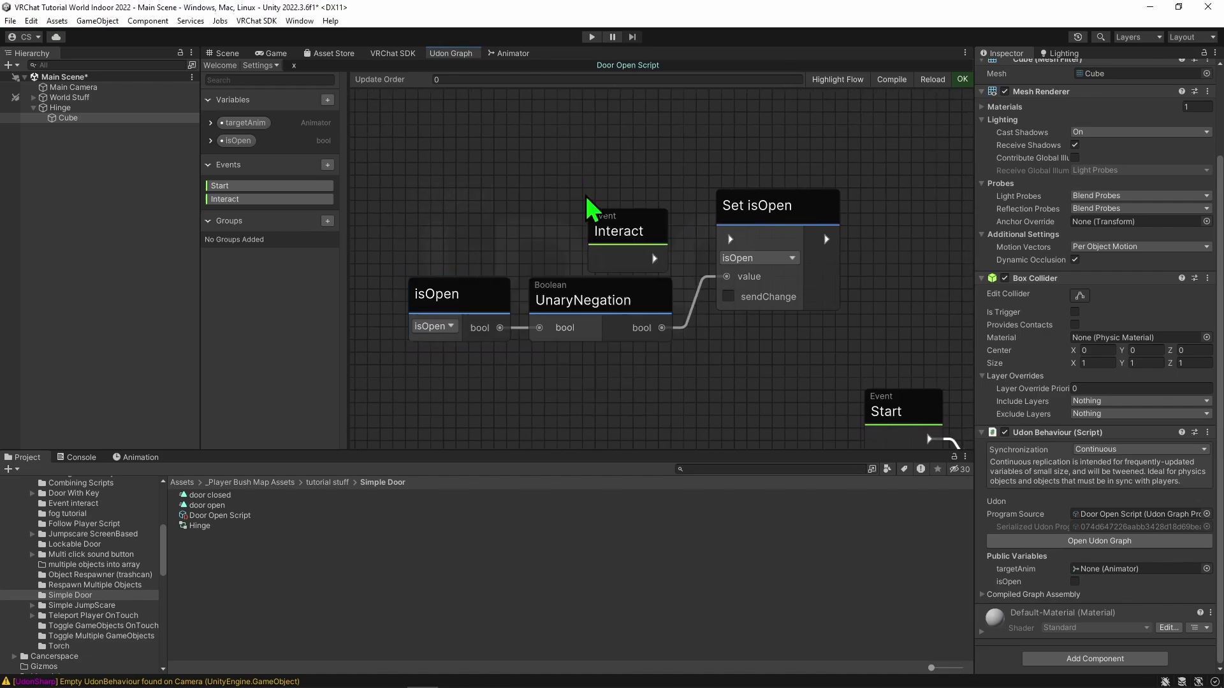
left_click_drag(655, 258, 728, 237)
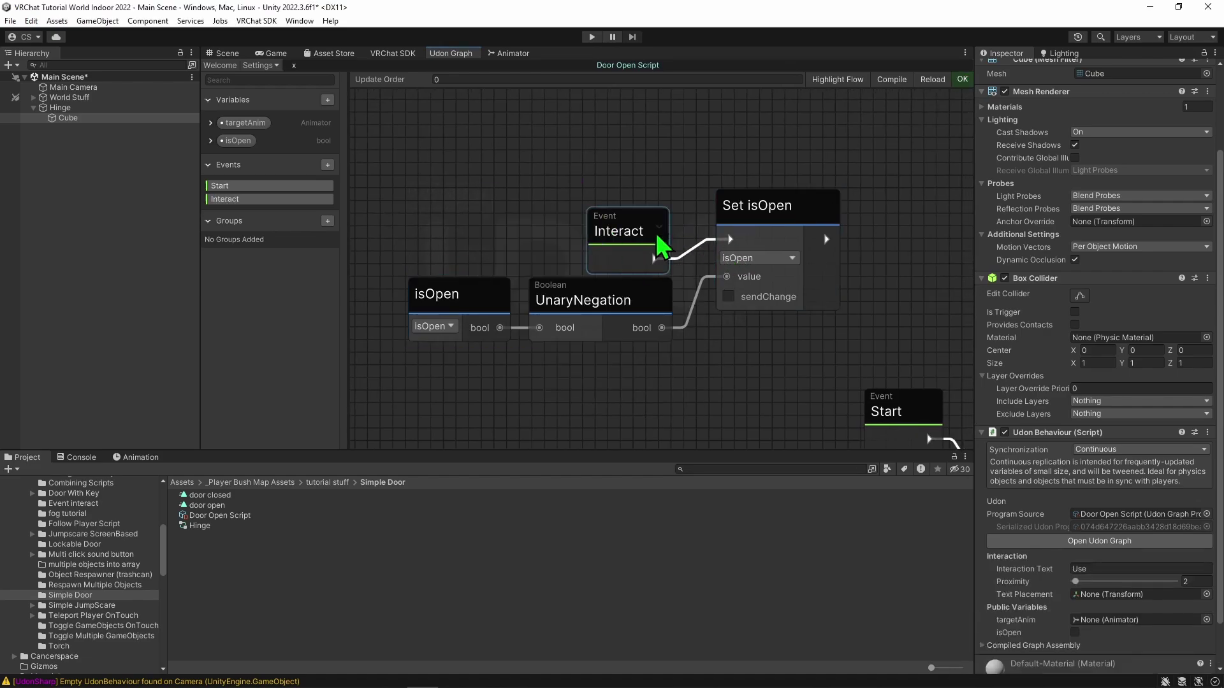
Tidy the layout, raising Interact, isOpen and UnaryNegation, with the Start–SetBool chain in view.
left_click_drag(624, 234, 620, 215)
left_click_drag(408, 431, 670, 278)
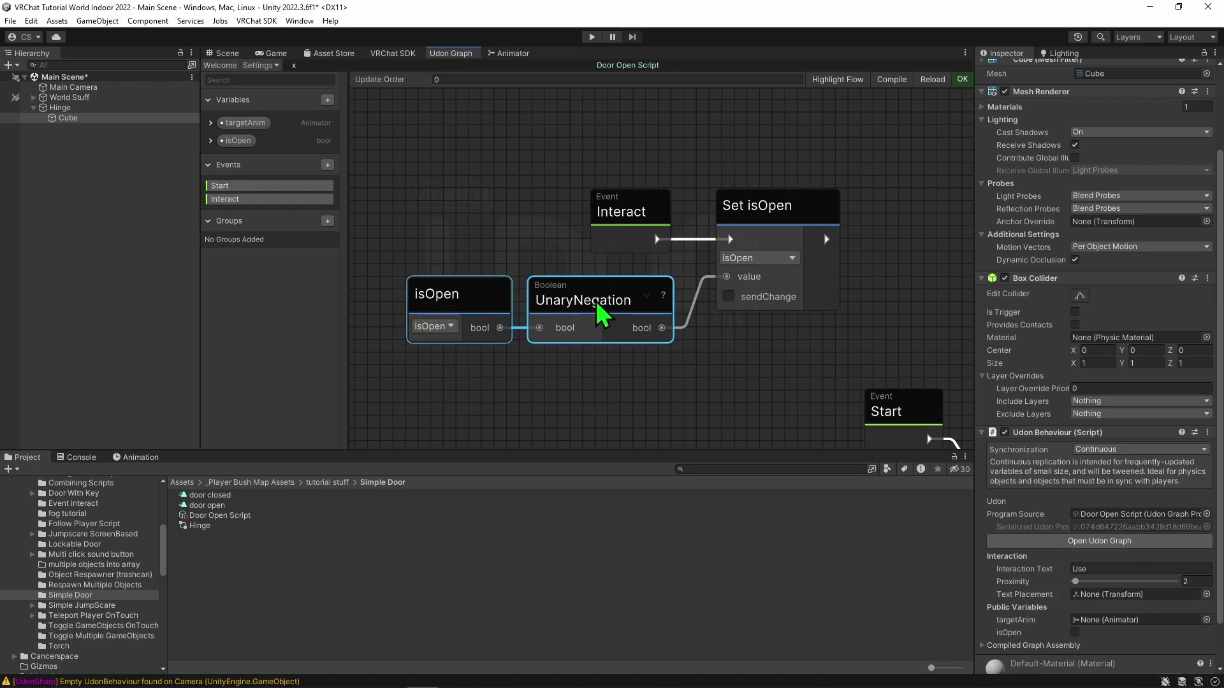
left_click_drag(604, 308, 603, 302)
left_click(716, 364)
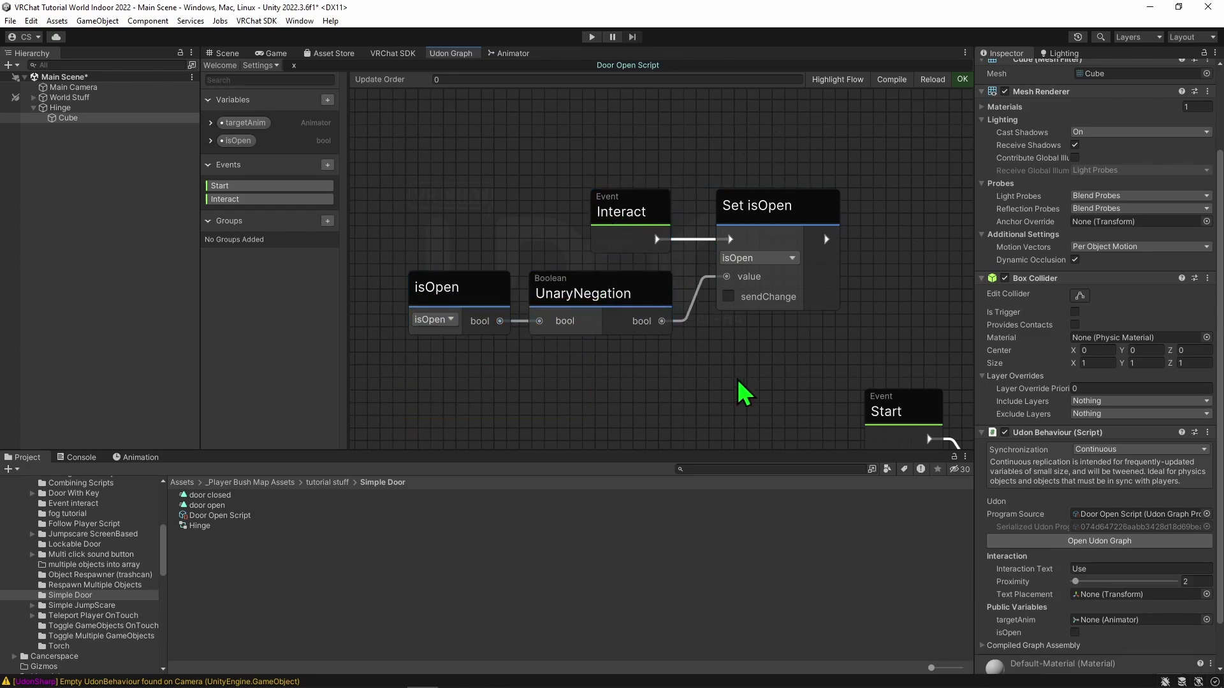
scroll(744, 392, "down", 3)
middle_click_drag(623, 412, 727, 344)
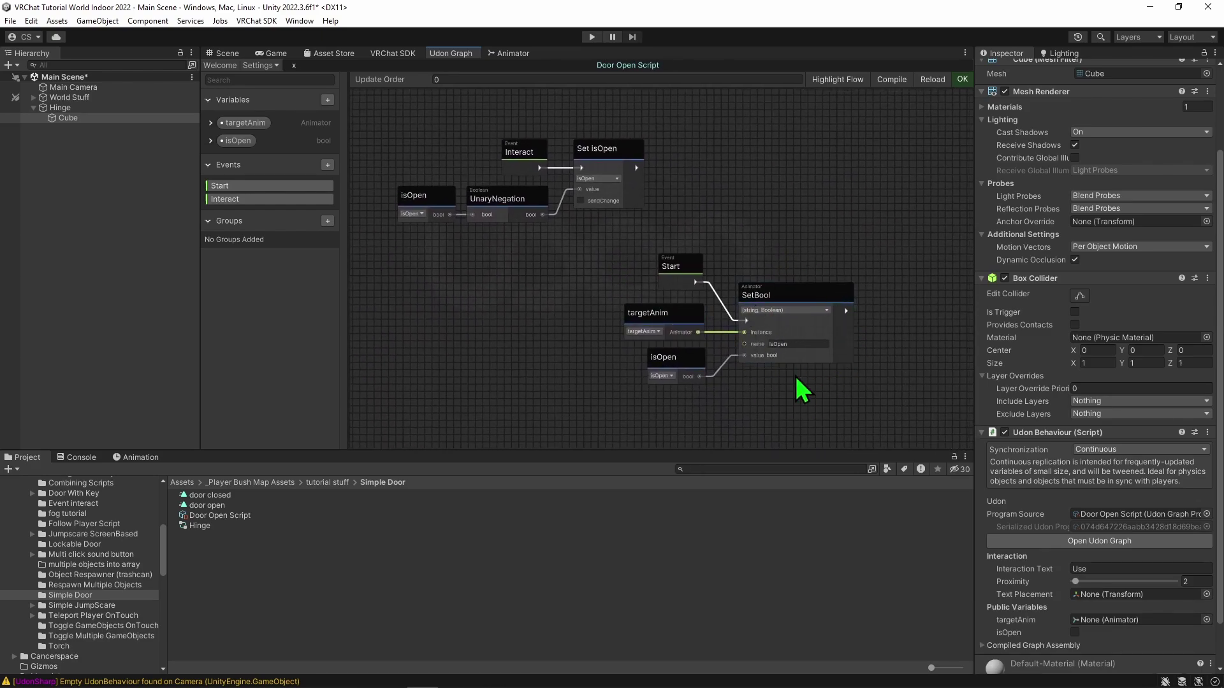
middle_click_drag(727, 227, 819, 292)
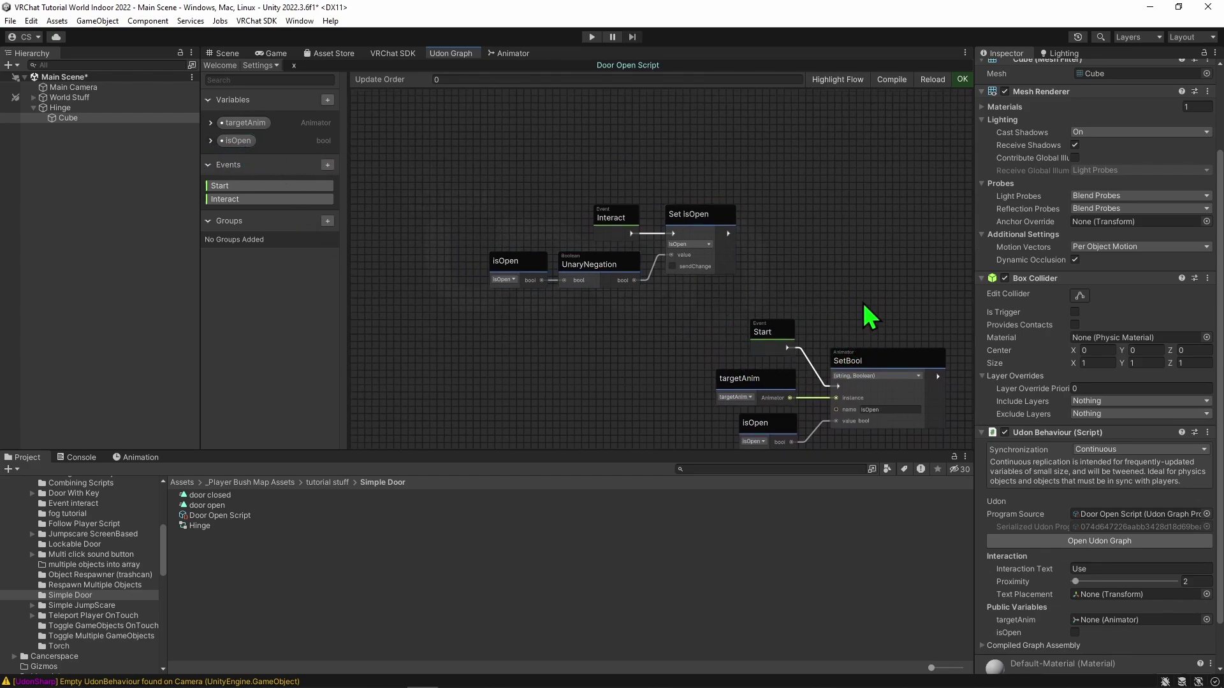
Add an isOpen Change event node and wire its flow output into SetBool.
middle_click_drag(866, 310, 836, 283)
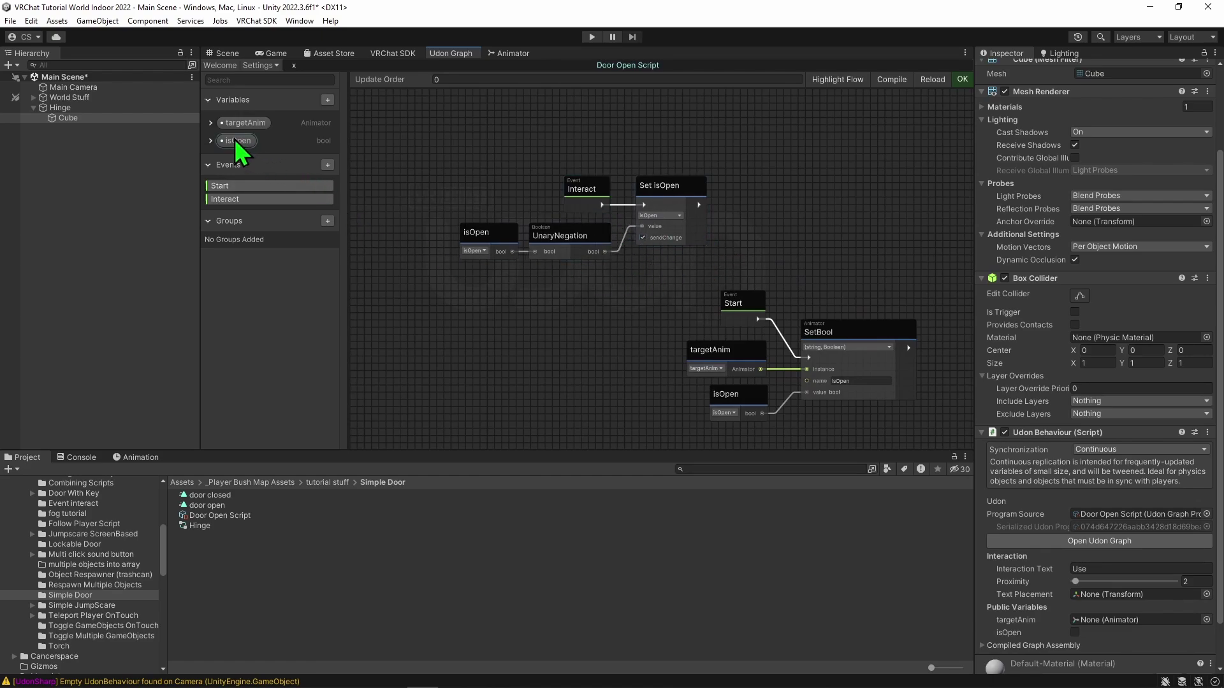
left_click_drag(235, 140, 507, 319)
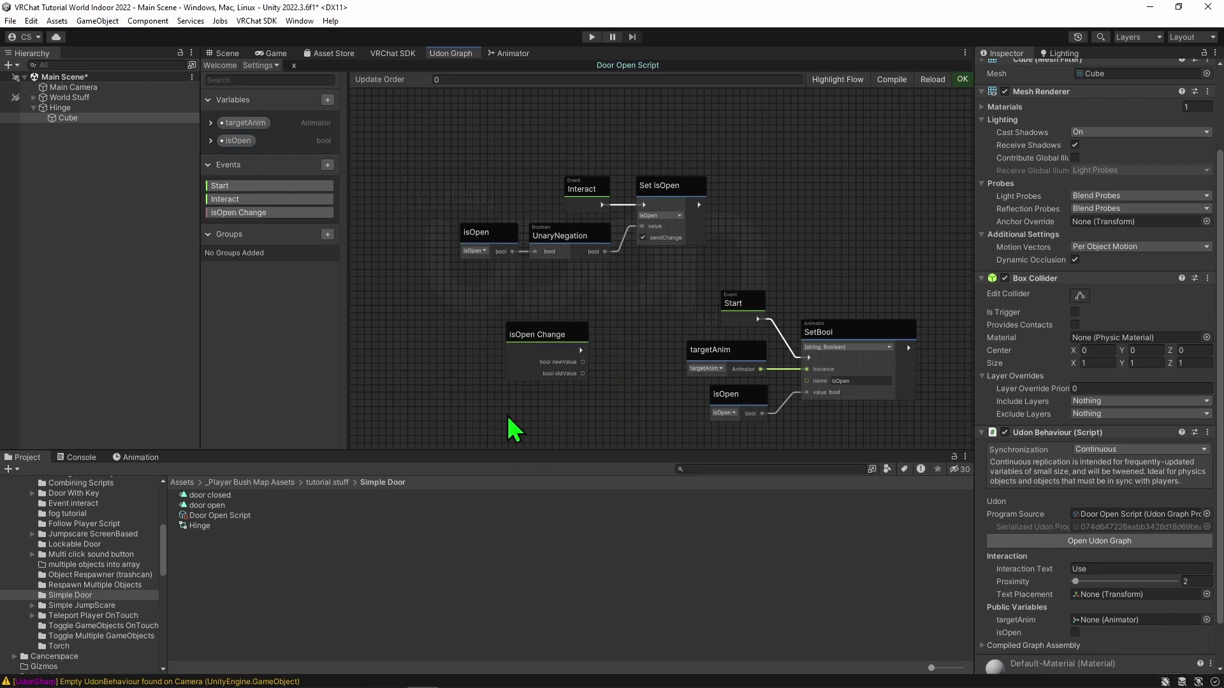
left_click_drag(582, 351, 808, 357)
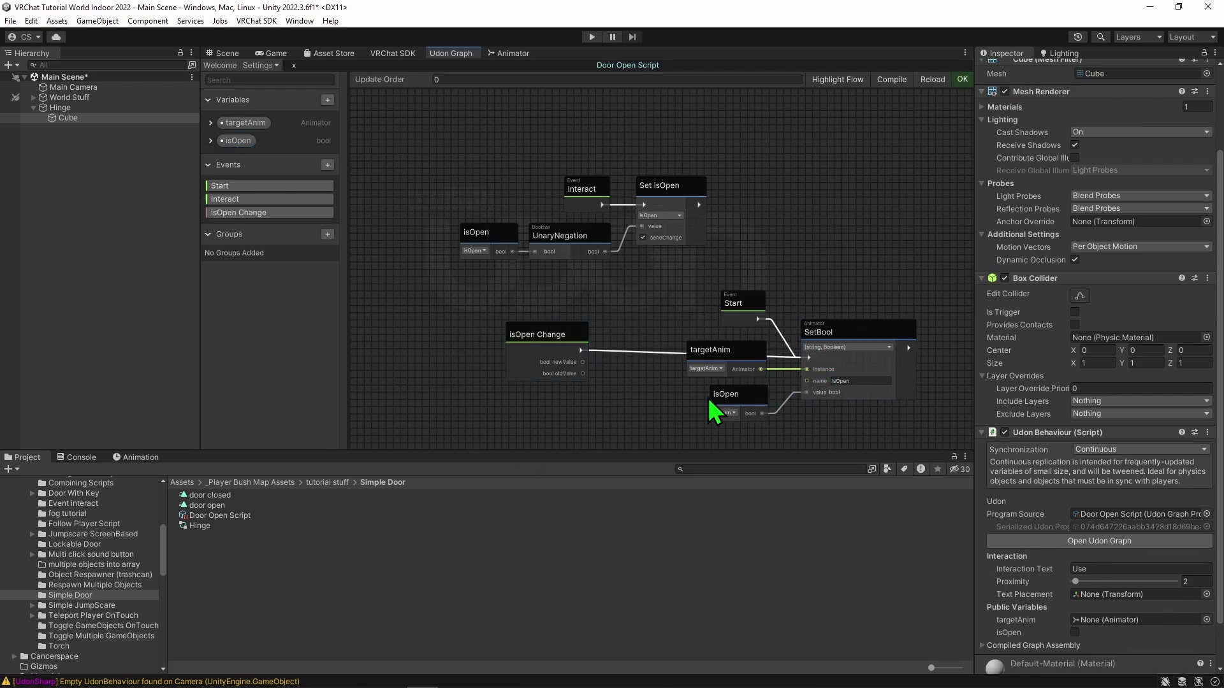
Tidy the layout: move targetAnim and isOpen lower and isOpen Change right, then select the upper node group.
mouse_move(715, 413)
left_mouse_down()
mouse_move(735, 413)
mouse_move(724, 388)
left_mouse_up()
left_click_drag(525, 272, 626, 293)
left_click(679, 264)
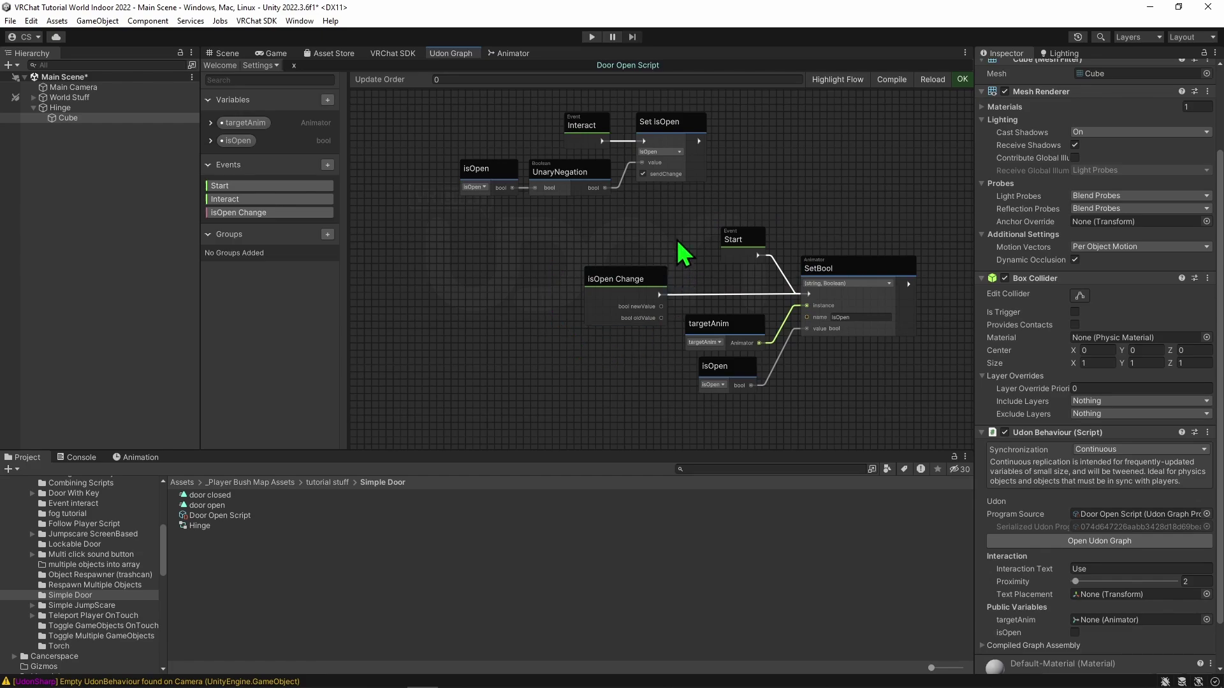
mouse_move(683, 254)
middle_mouse_down()
mouse_move(606, 282)
mouse_move(643, 285)
middle_mouse_up()
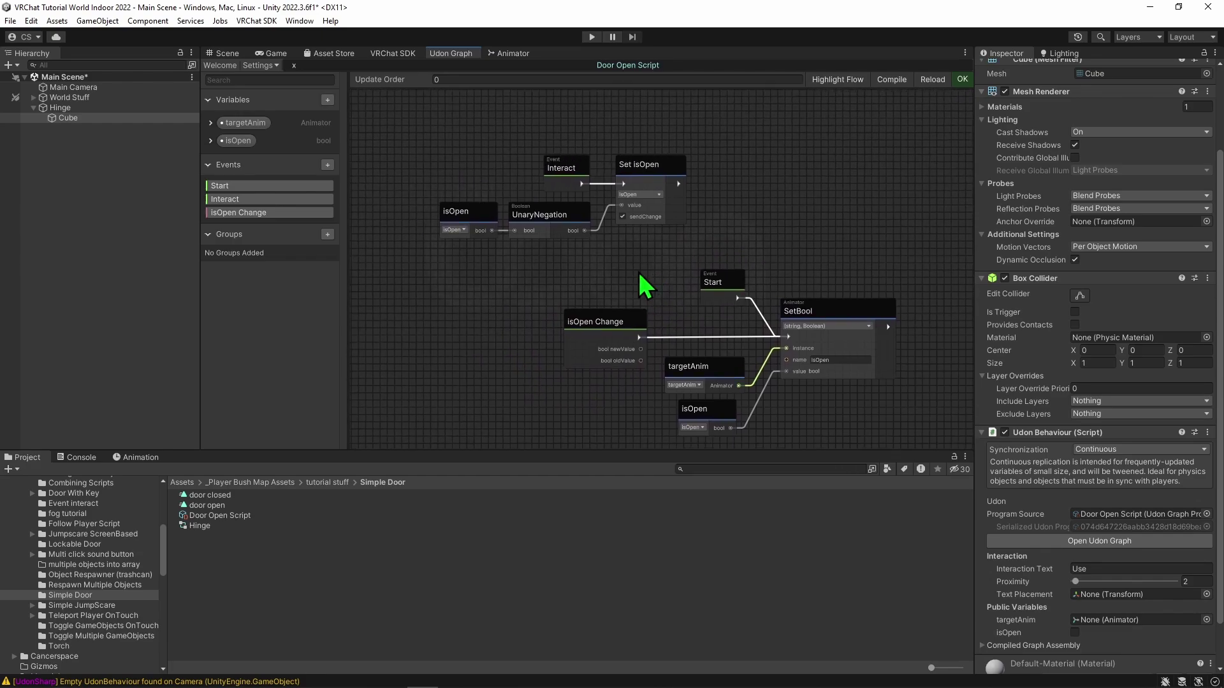
left_click_drag(453, 262, 667, 170)
scroll(765, 292, "up", 2)
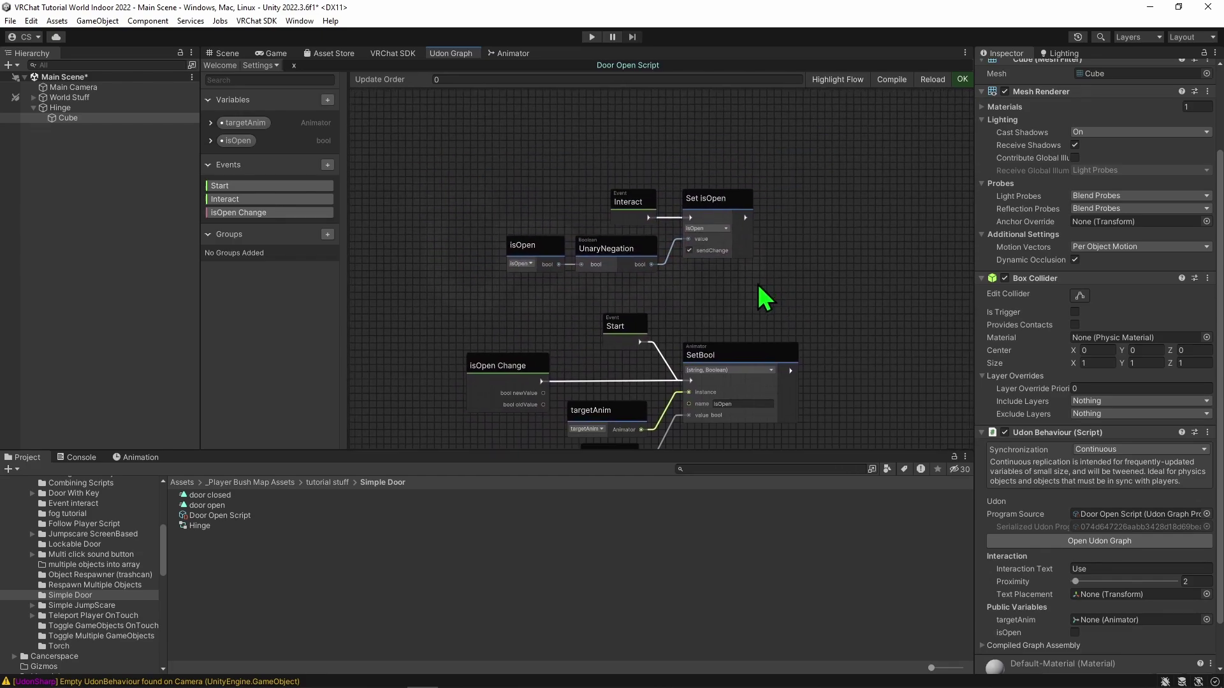
left_click(628, 226)
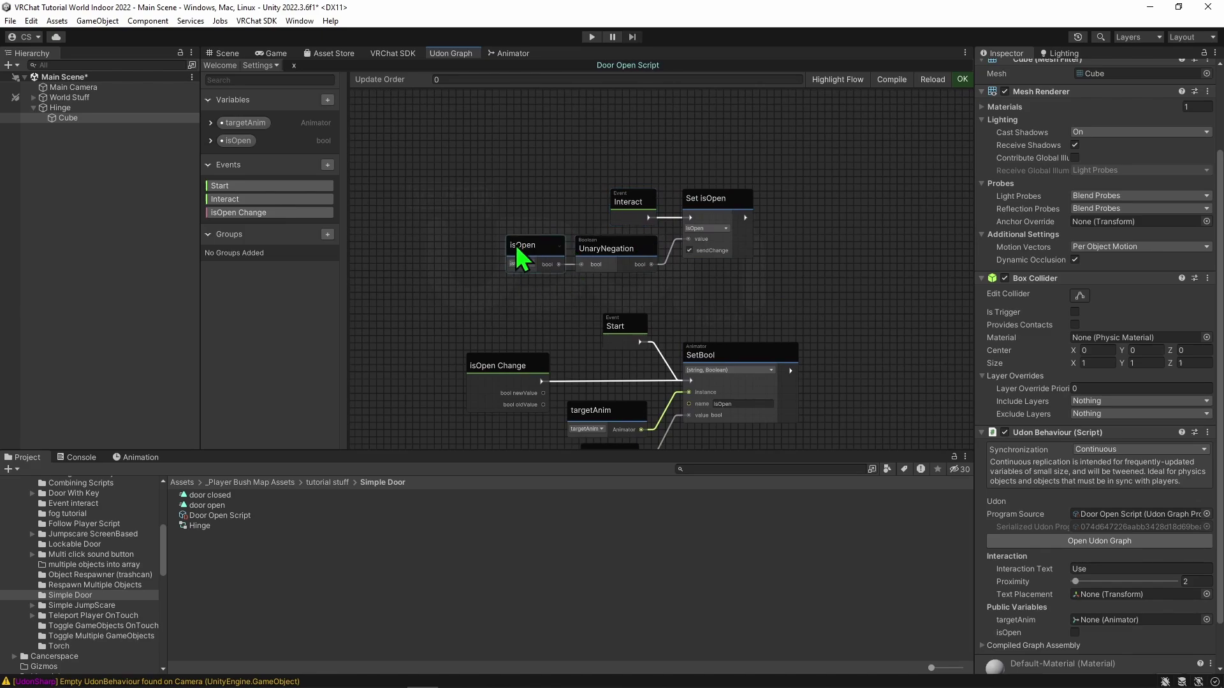
scroll(707, 311, "up", 1)
middle_click_drag(707, 311, 729, 266)
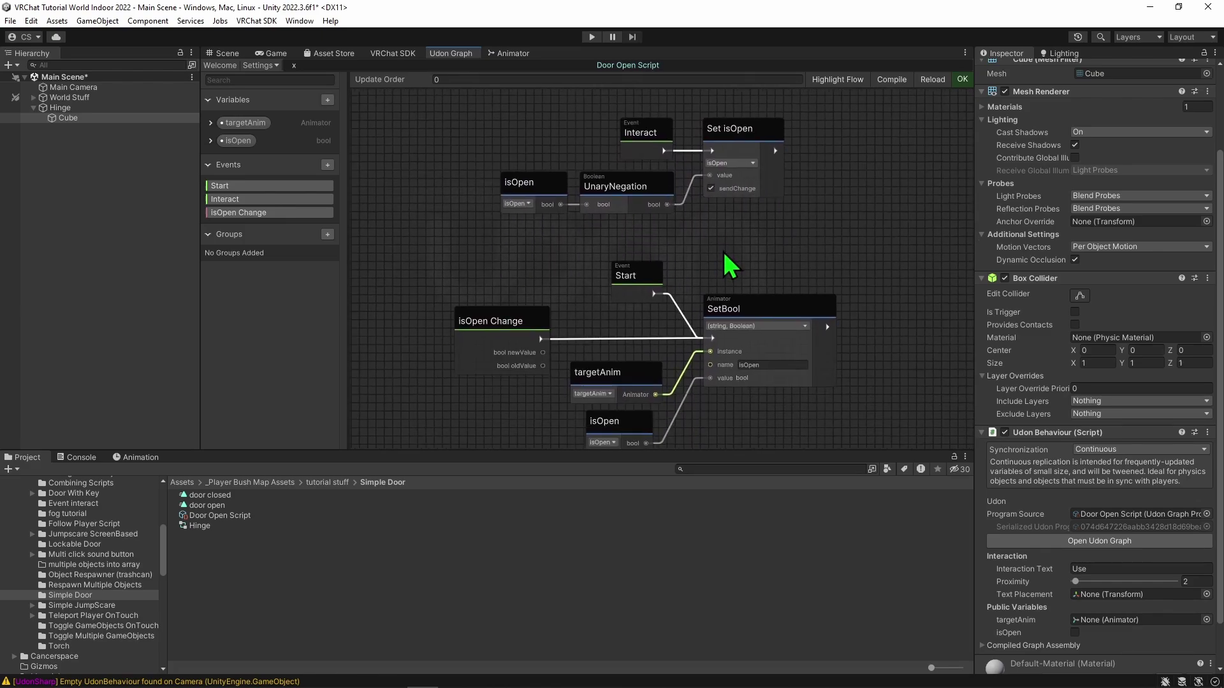
mouse_move(717, 230)
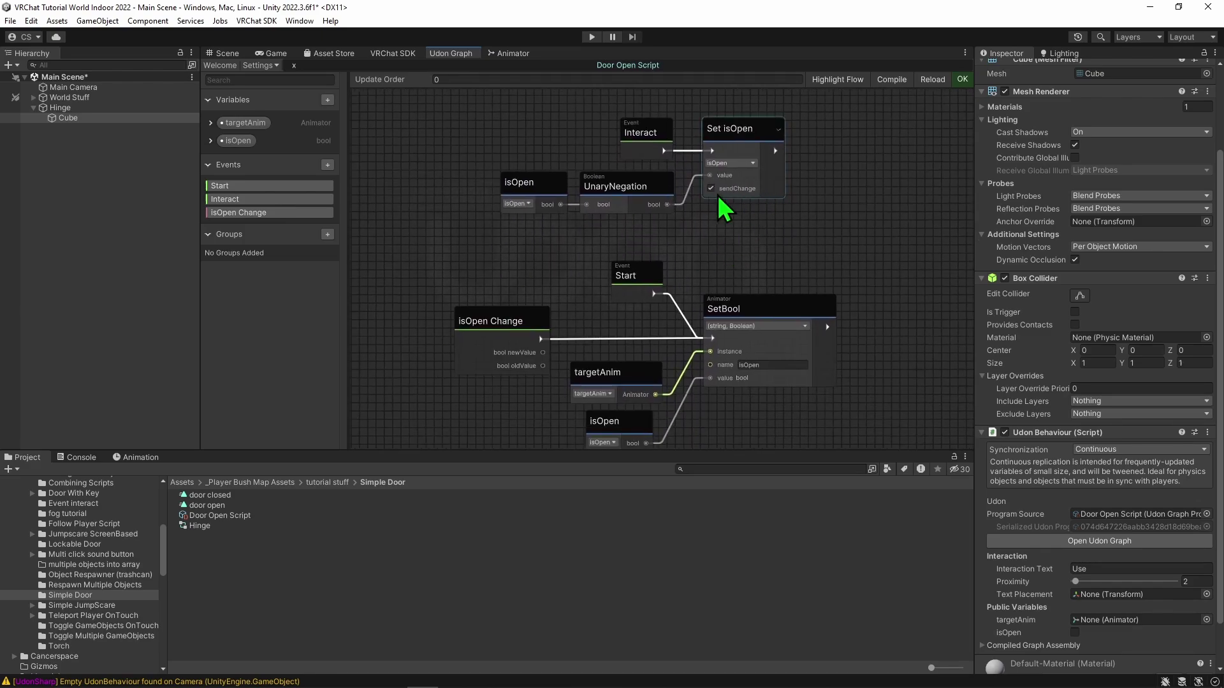
middle_click_drag(756, 250, 771, 216)
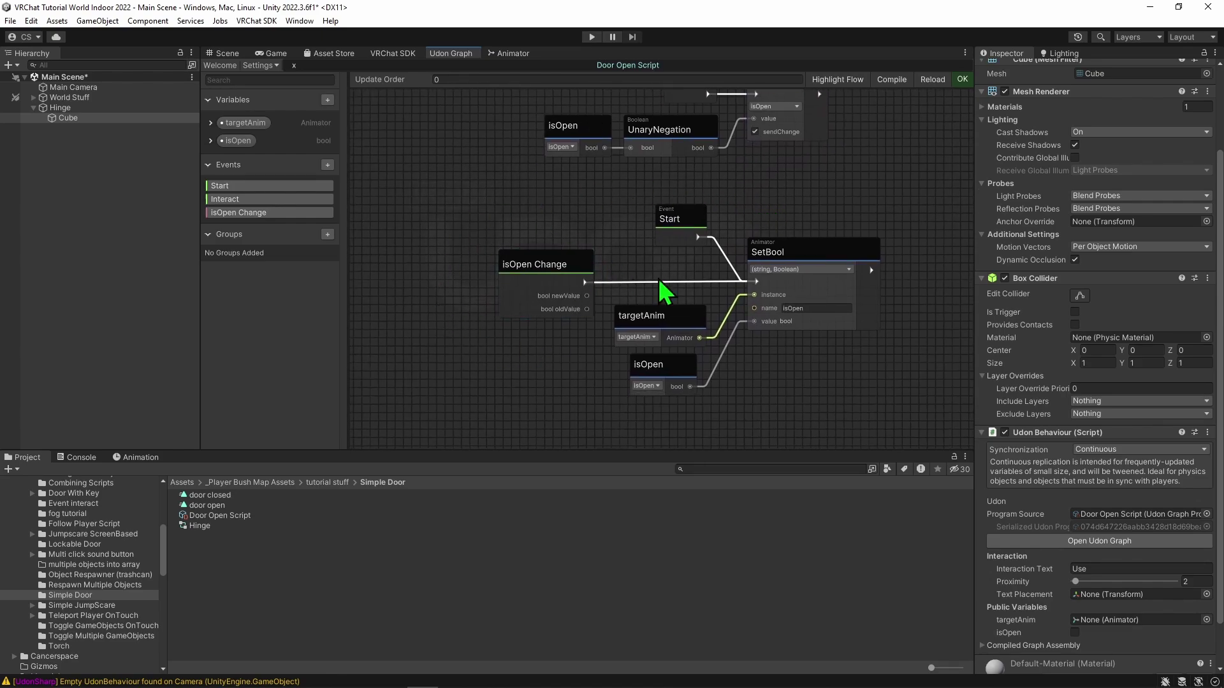
mouse_move(770, 309)
middle_click_drag(795, 201, 770, 221)
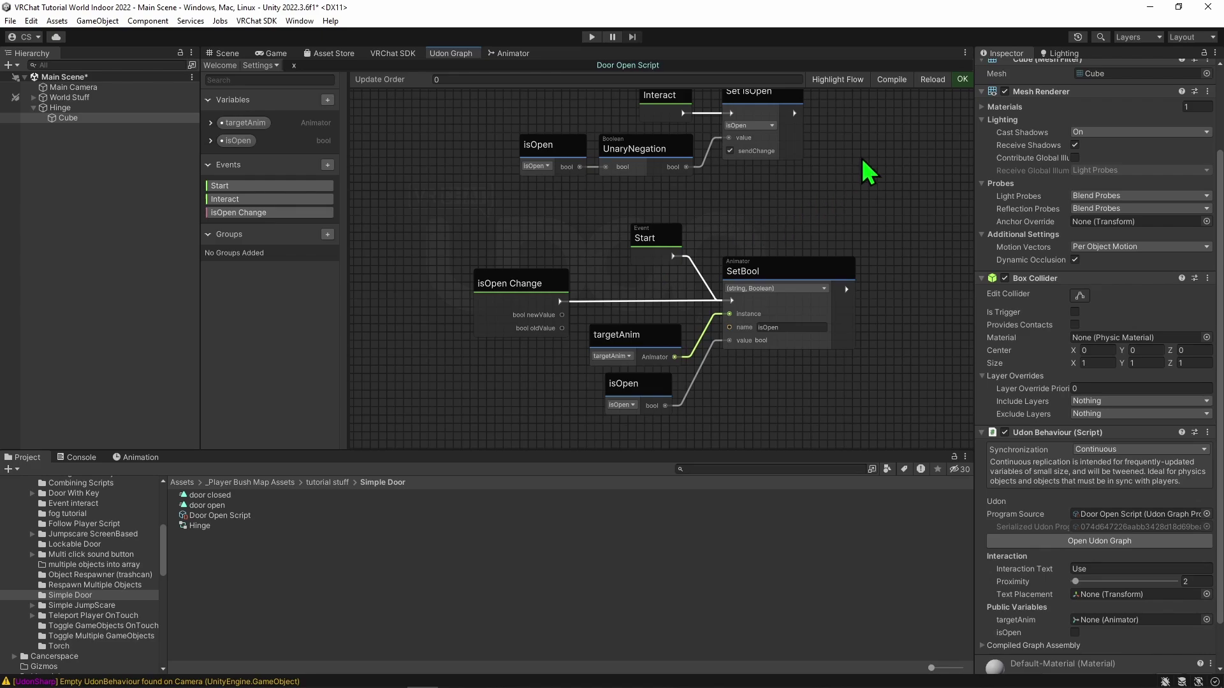
scroll(867, 172, "down", 2)
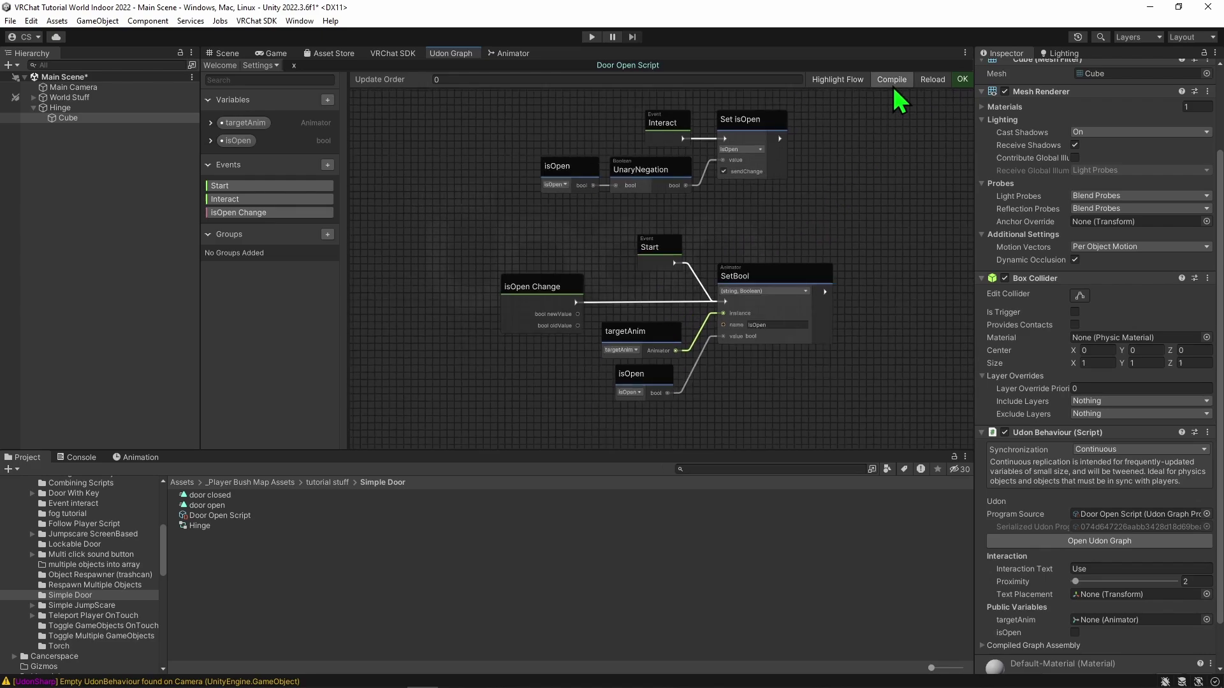
In the Scene view, assign Hinge as the Udon Behaviour's targetAnim animator.
left_click(227, 54)
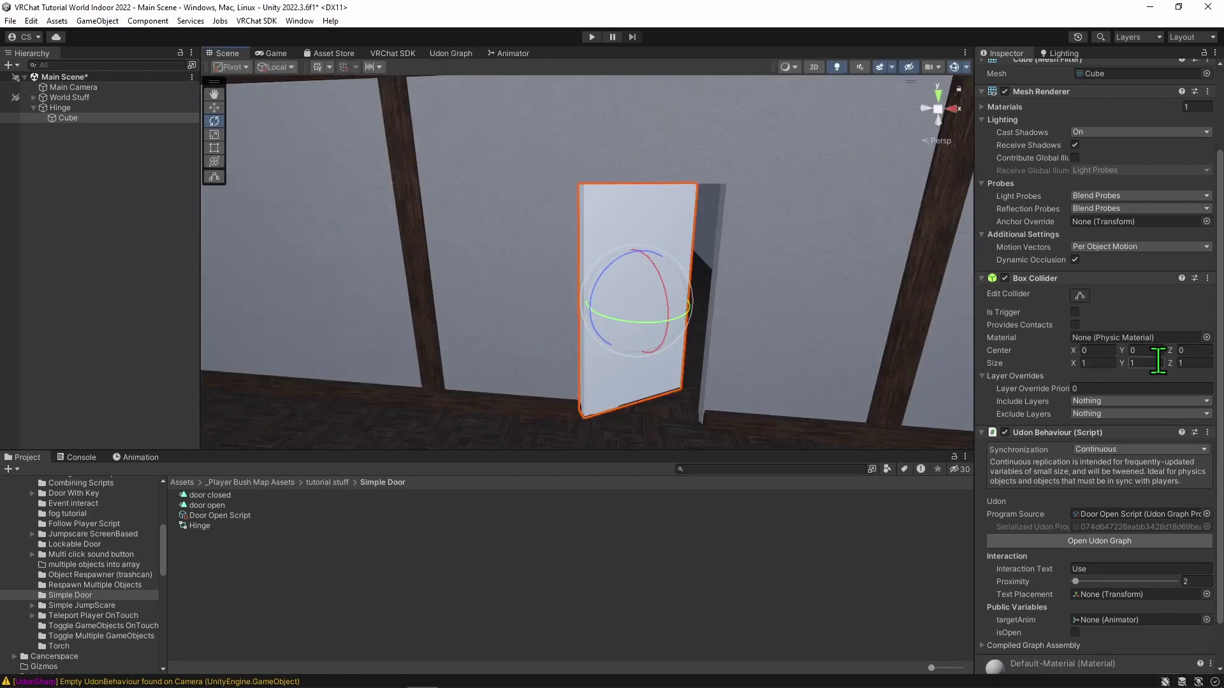
scroll(1142, 372, "down", 2)
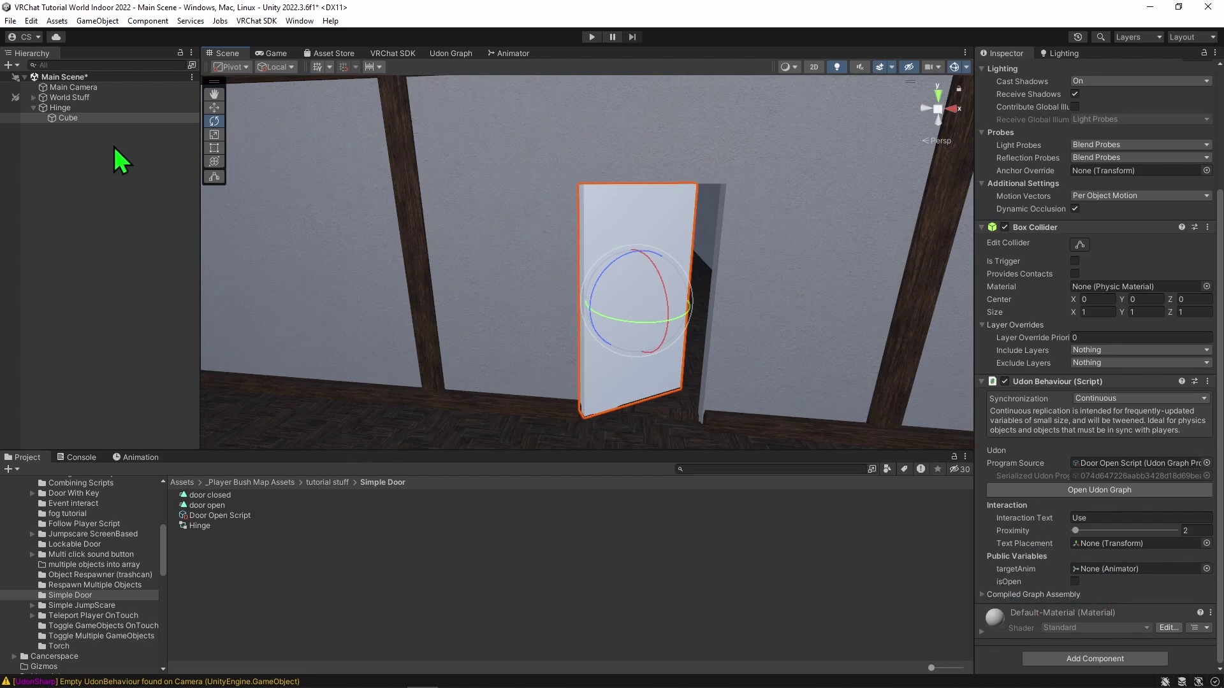
mouse_move(60, 107)
left_mouse_down()
mouse_move(1067, 467)
mouse_move(1121, 568)
left_mouse_up()
Play-test the door locally by walking up and interacting, then exit play mode.
left_click(592, 37)
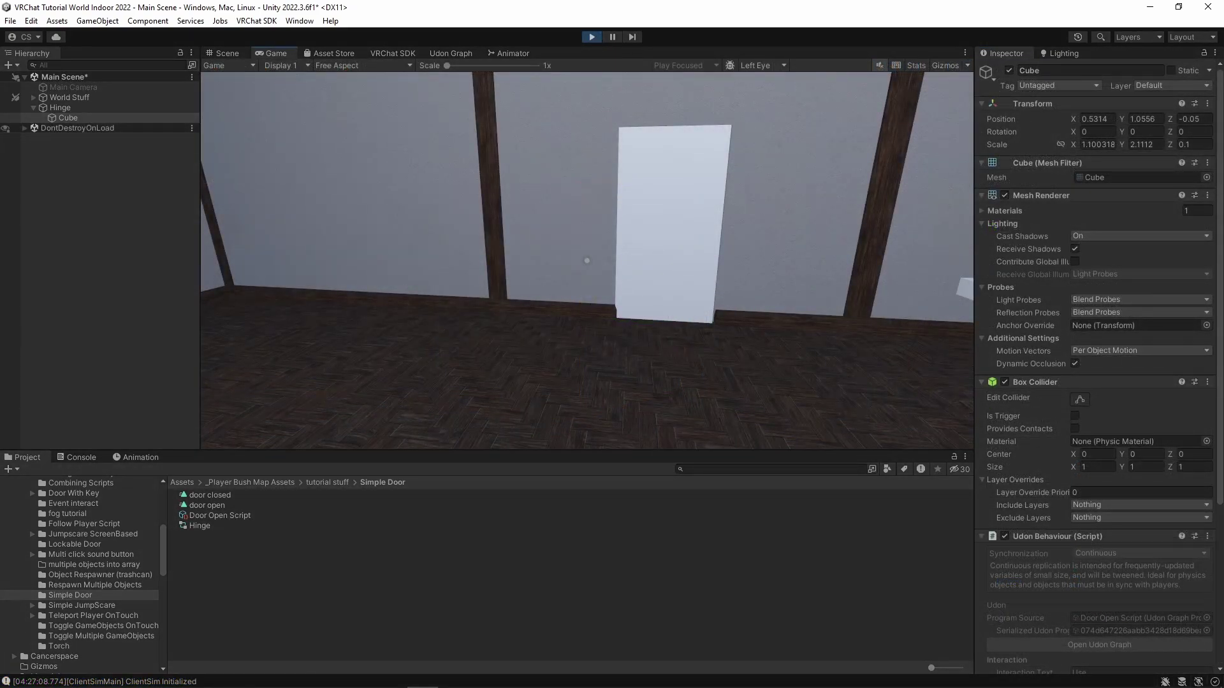
key("w")
left_click(588, 260)
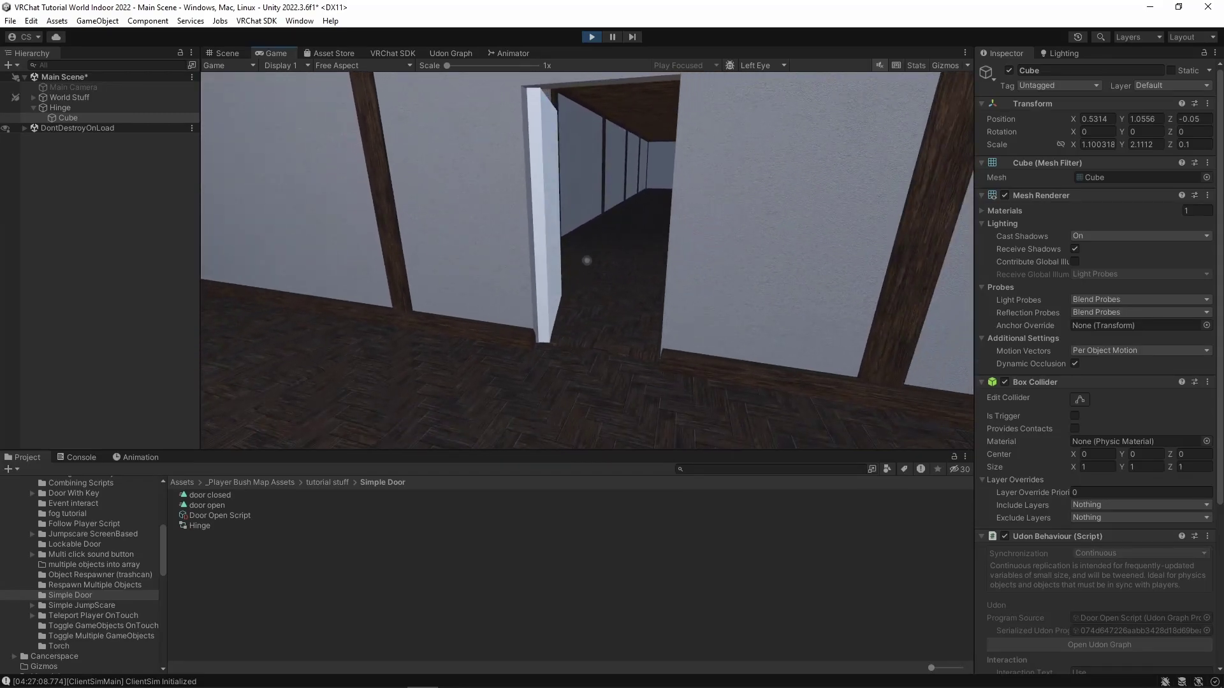
key("w")
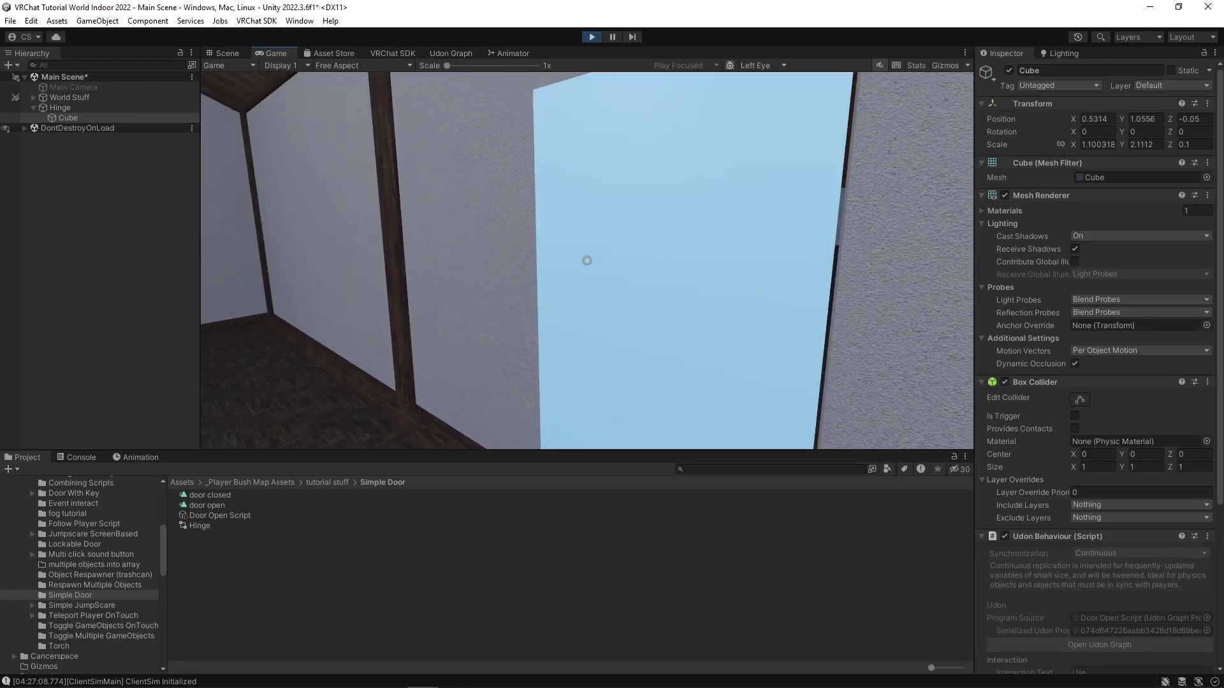
key("s")
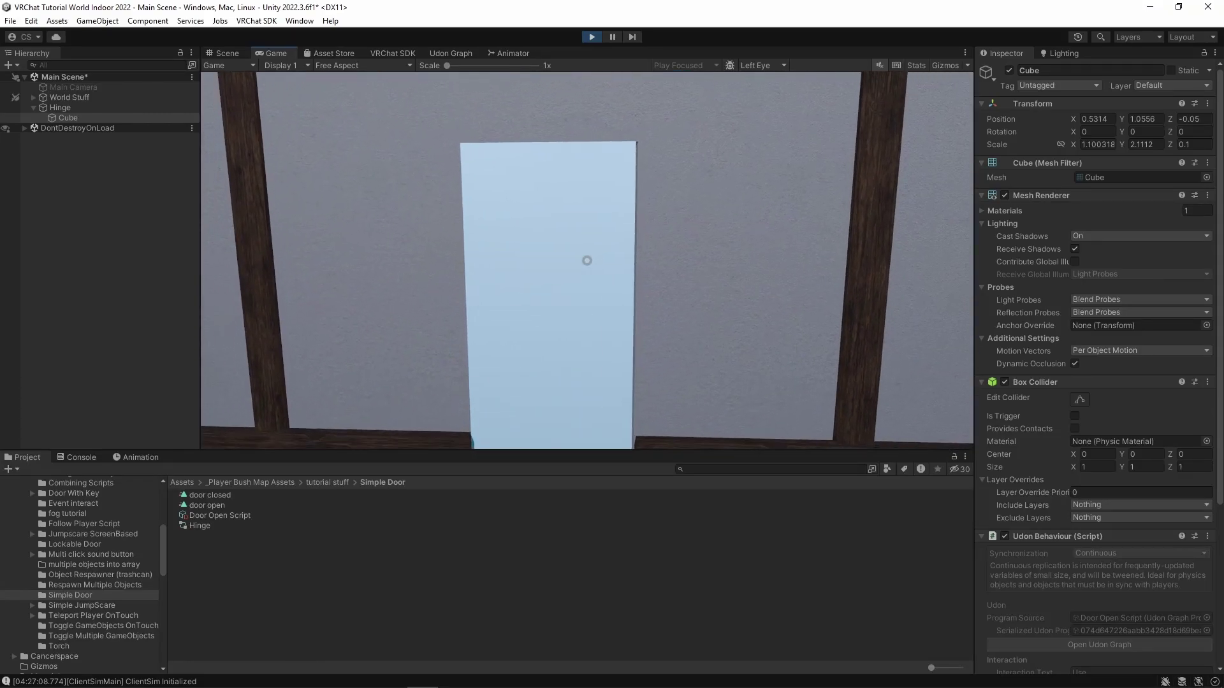
key("Escape")
left_click(591, 36)
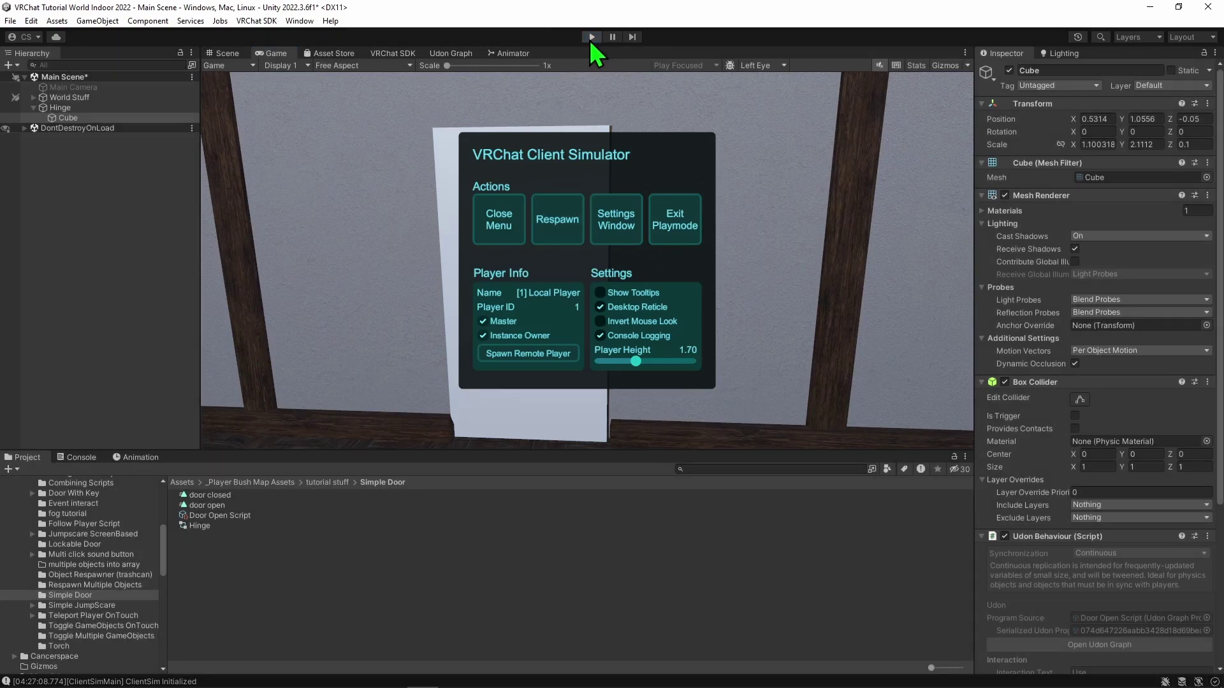
left_click(227, 53)
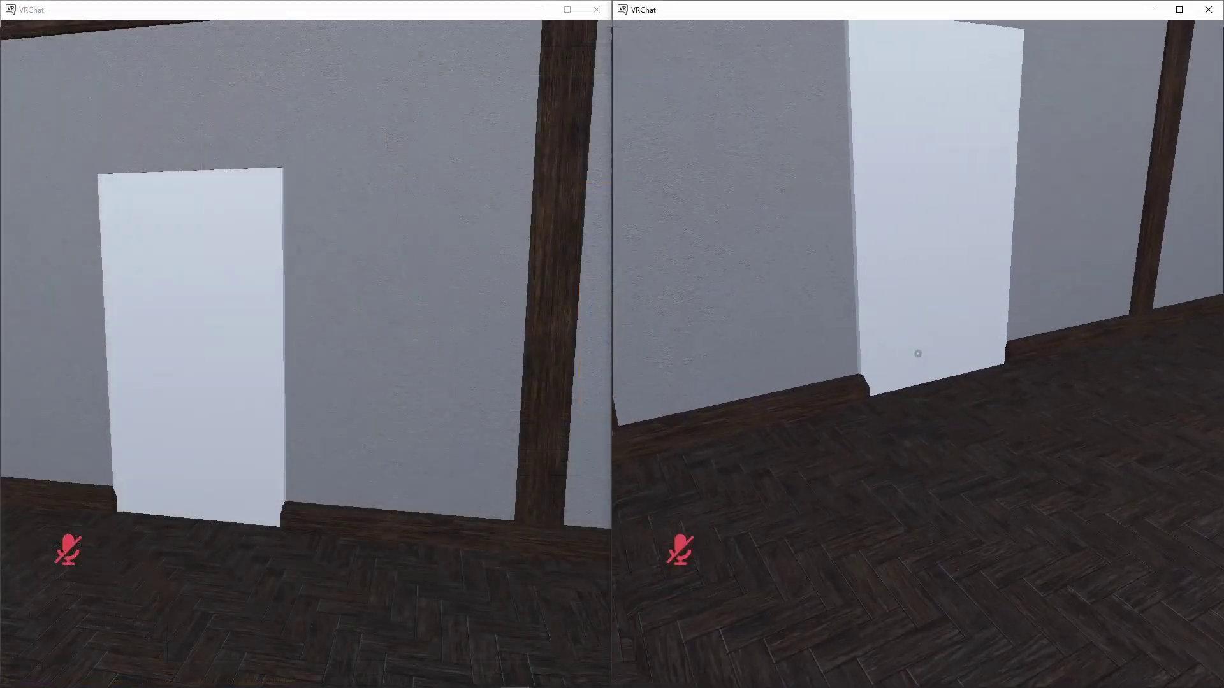
Walk both VRChat players to the door and open it as the first player.
key("w")
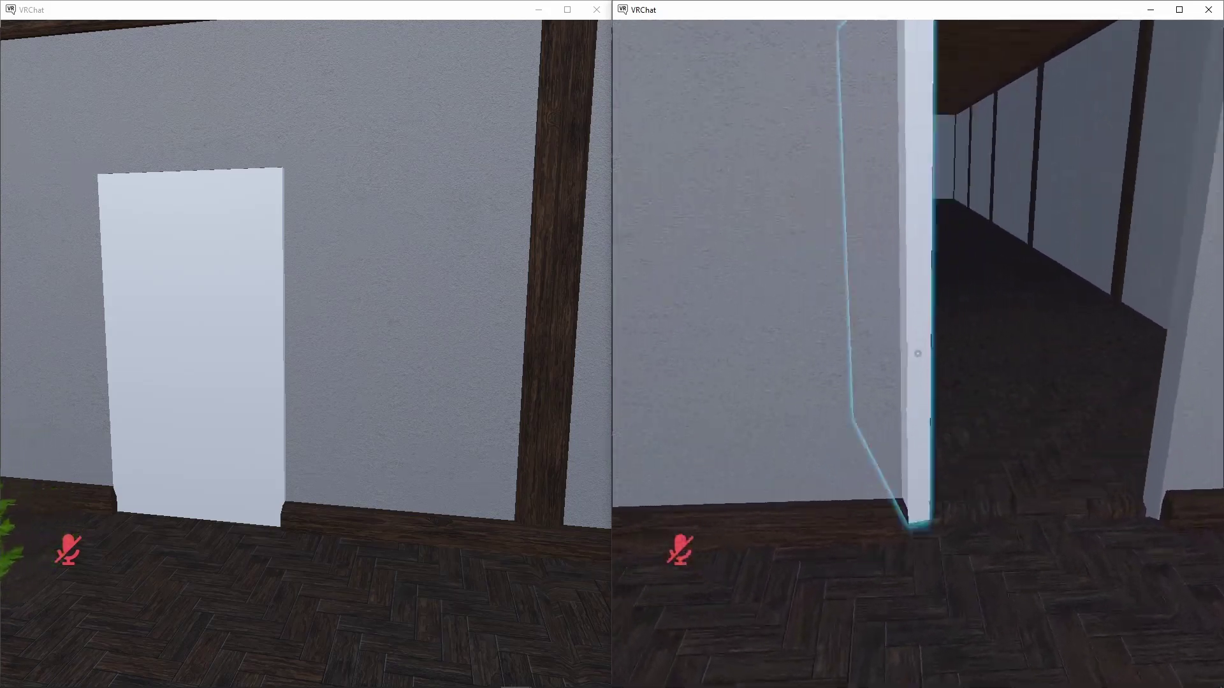
key("w")
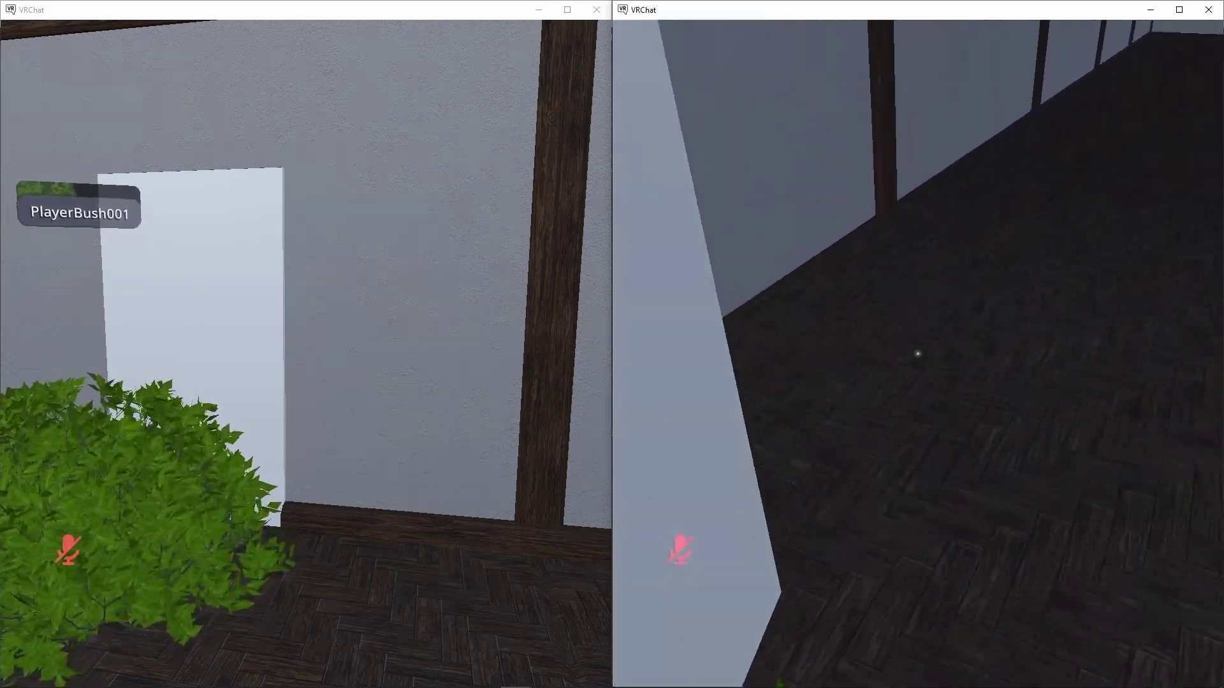
key("w")
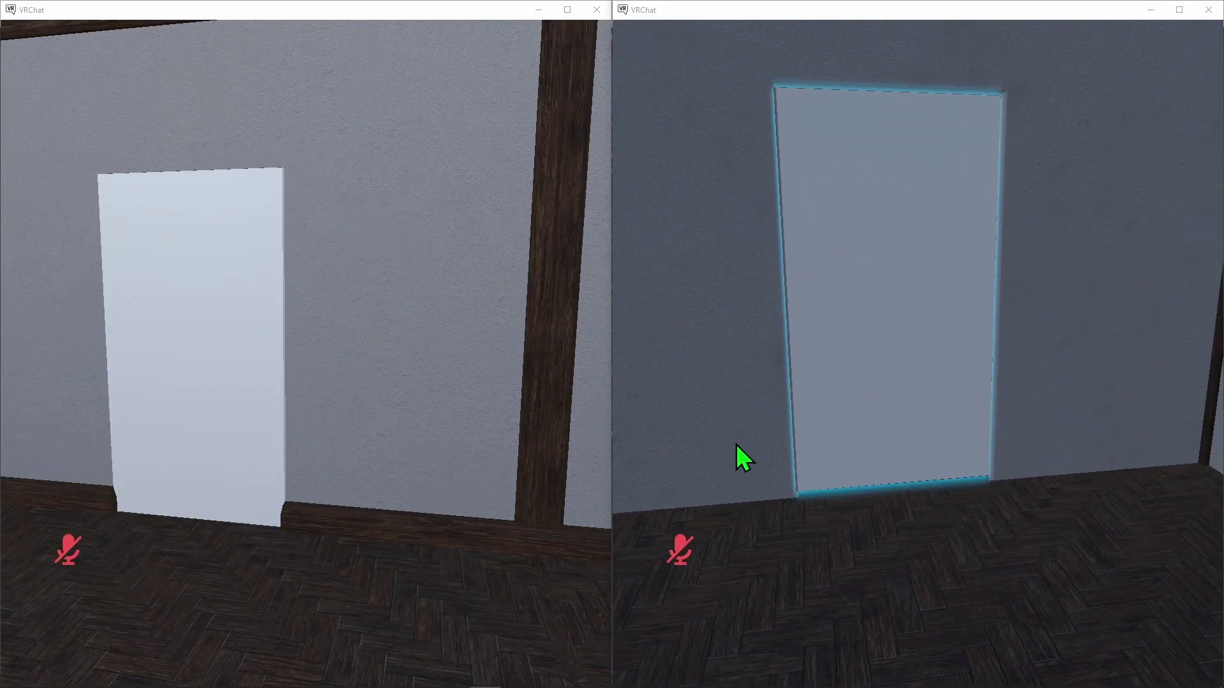
key("w")
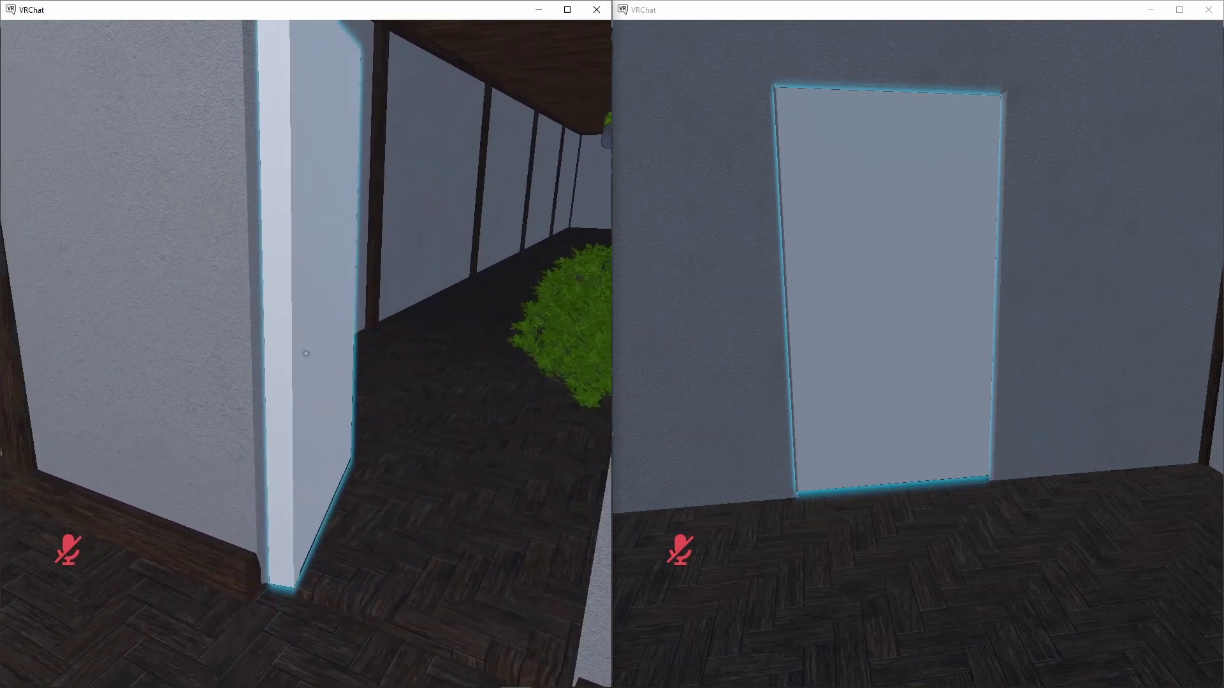
key("w")
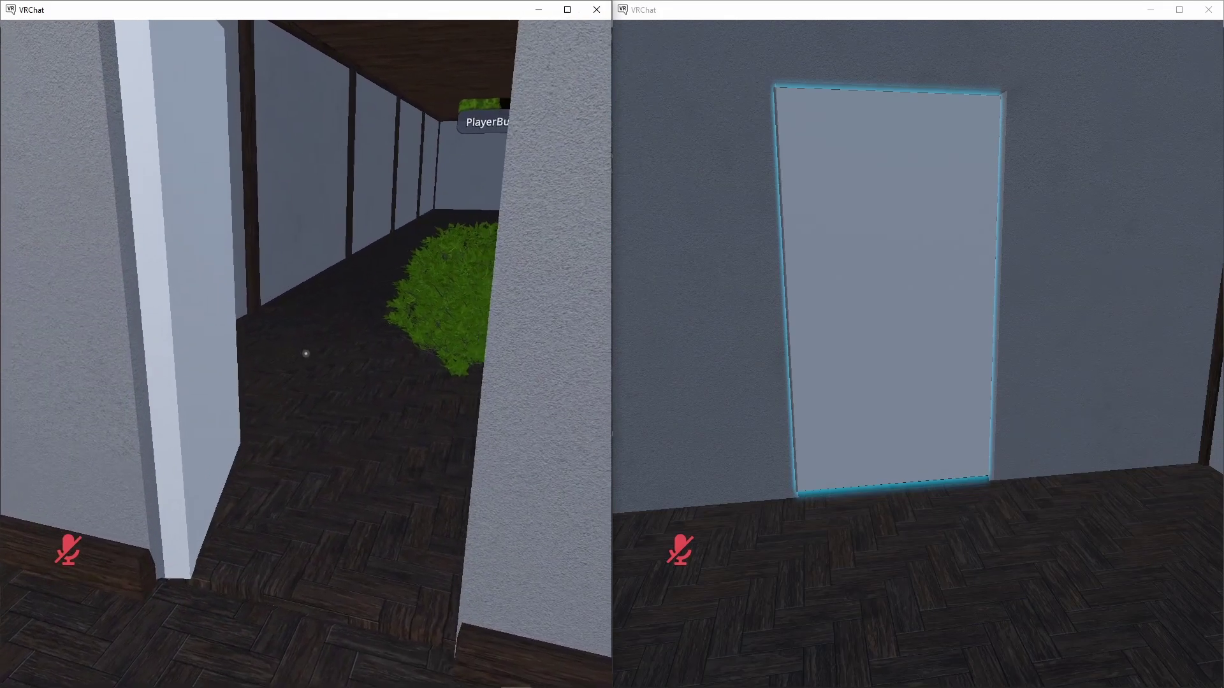
key("s")
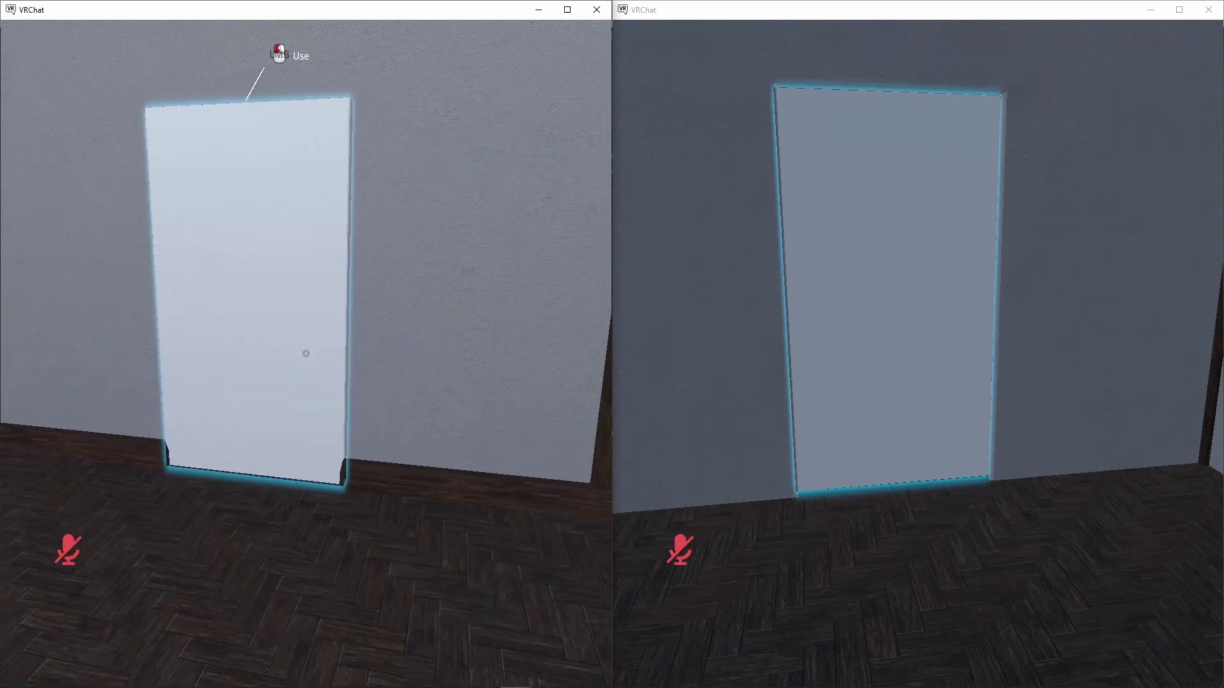
left_click(307, 354)
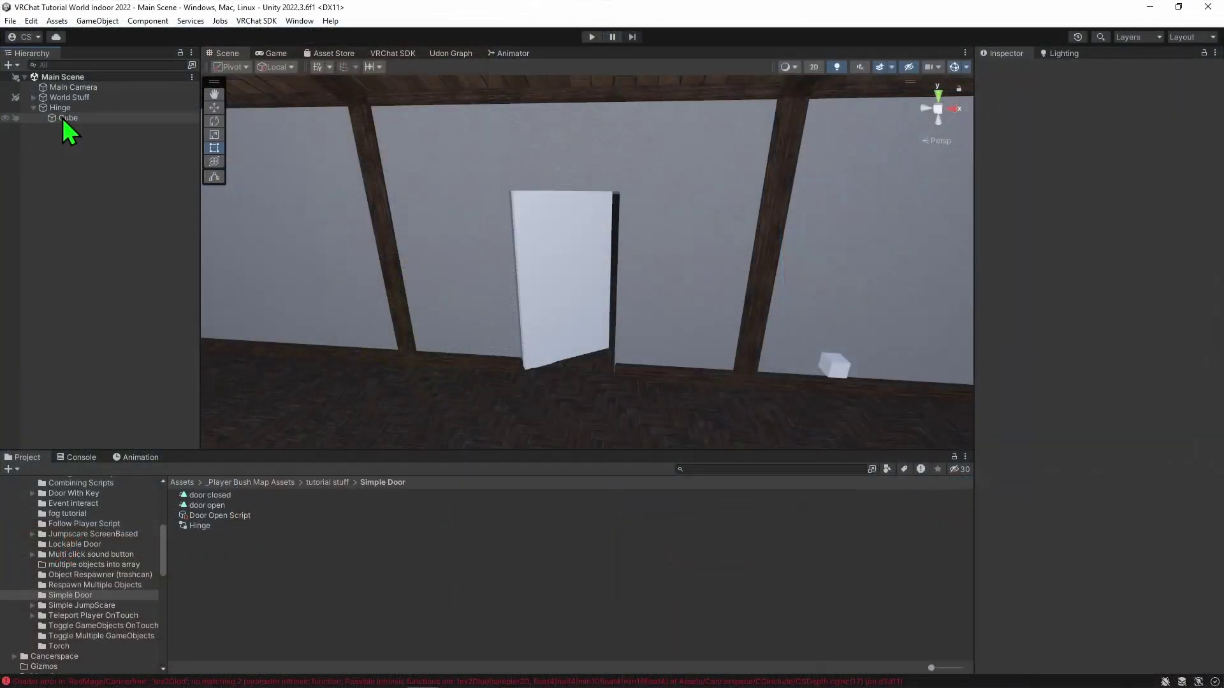
Change the Cube's Udon Behaviour synchronization from Continuous to Manual.
left_click(67, 120)
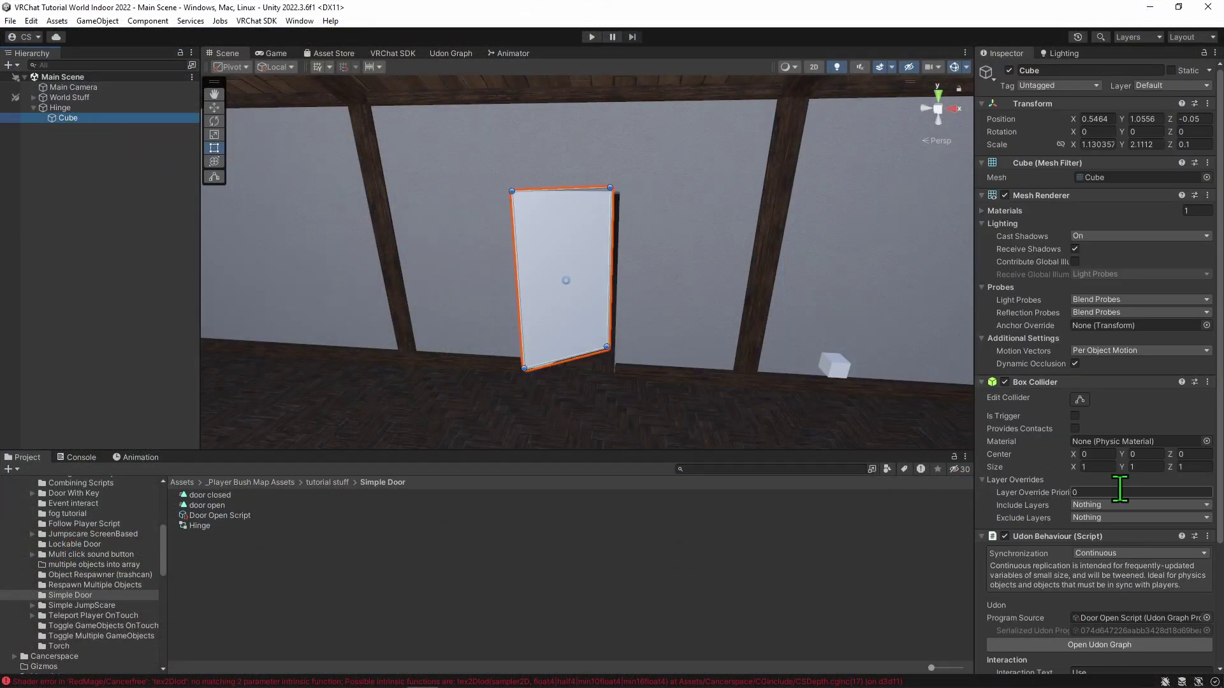
scroll(1117, 385, "down", 3)
left_click(1127, 450)
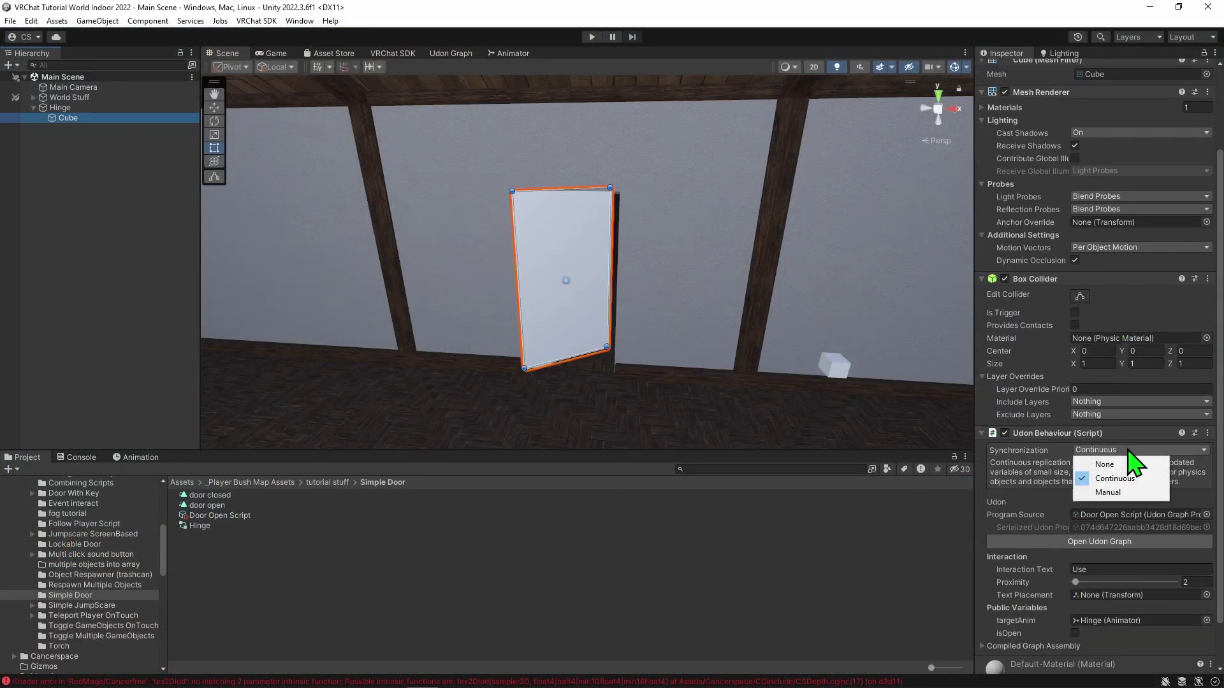
left_click(1139, 494)
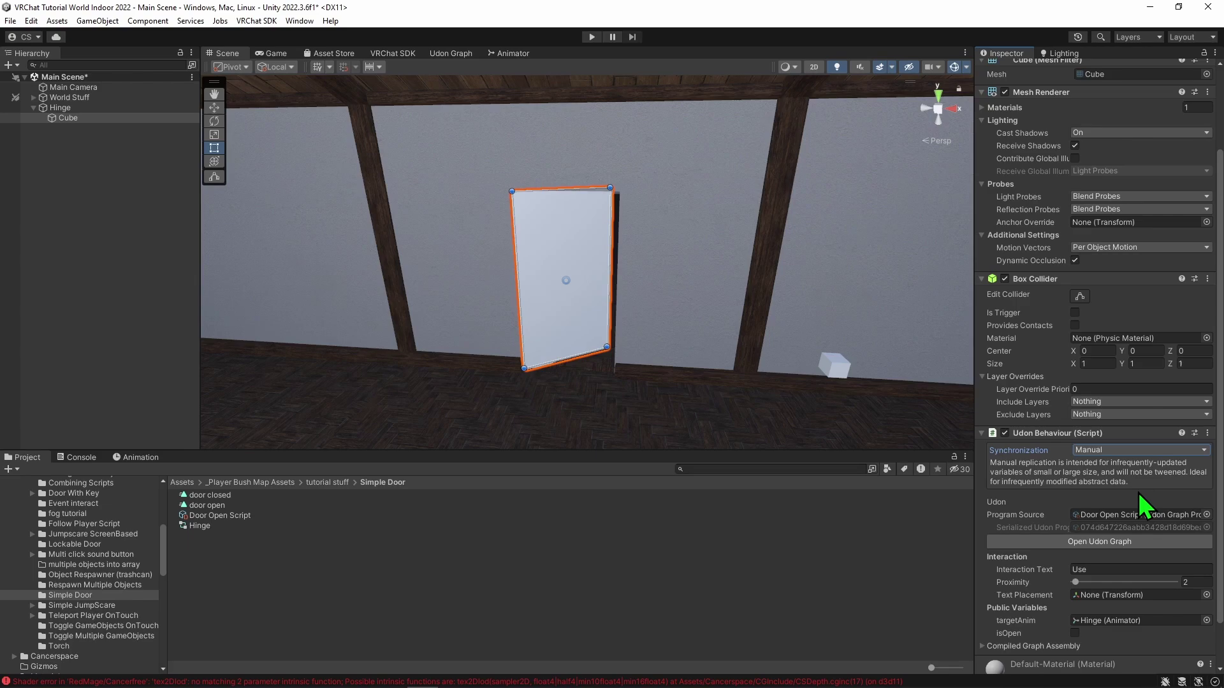
Open the Door Open Script graph, zoom out, and expand the isOpen variable's settings.
left_click(1063, 541)
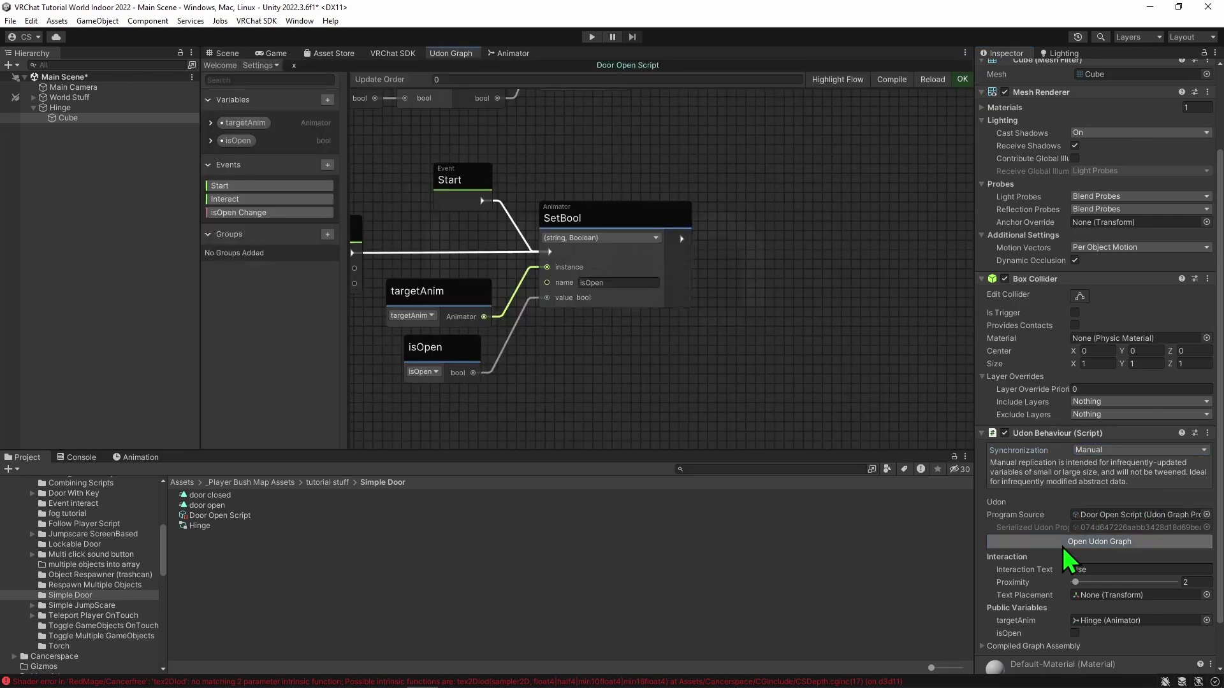
scroll(676, 411, "down", 3)
mouse_move(723, 421)
middle_mouse_down()
mouse_move(565, 340)
mouse_move(576, 317)
middle_mouse_up()
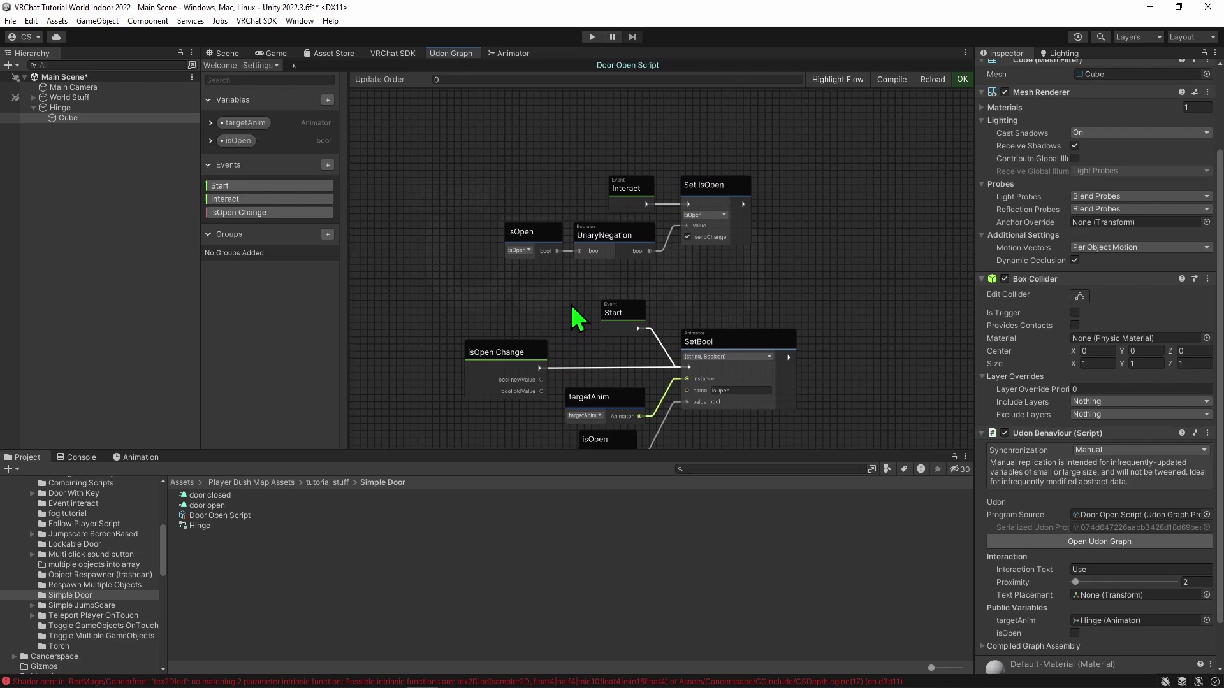
left_click(211, 141)
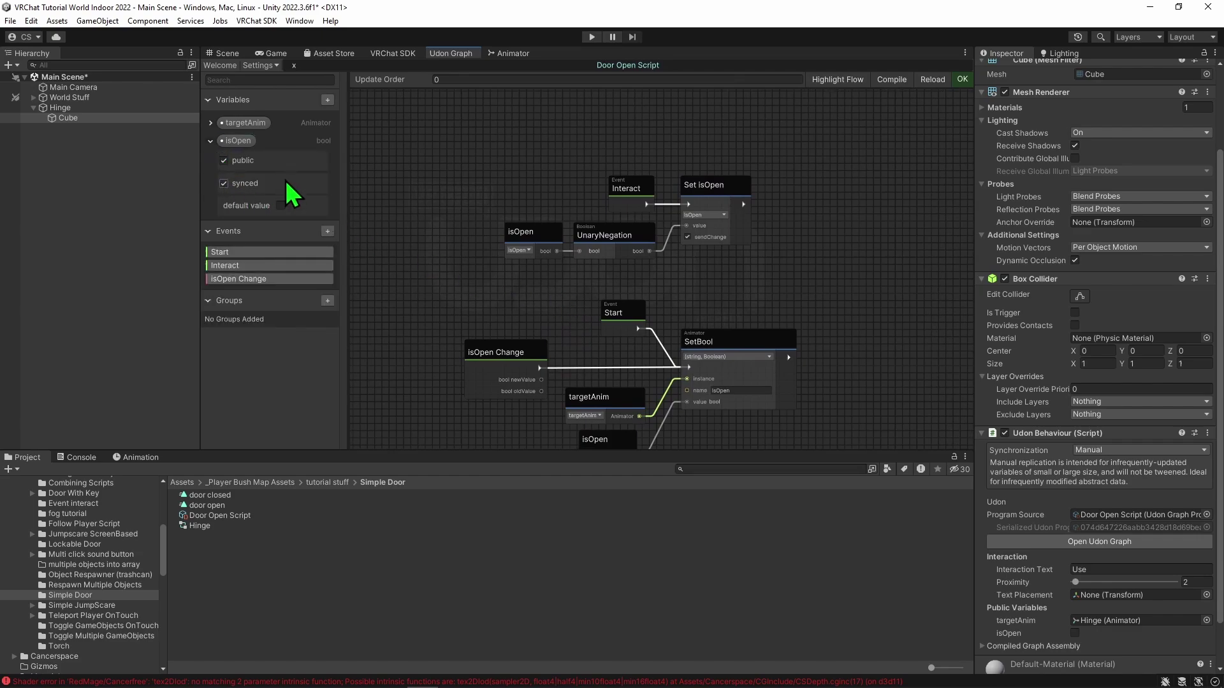
middle_click_drag(535, 258, 583, 306)
Insert a SetOwner node after Interact, with Get LocalPlayer as its player input.
left_click_drag(660, 220, 405, 222)
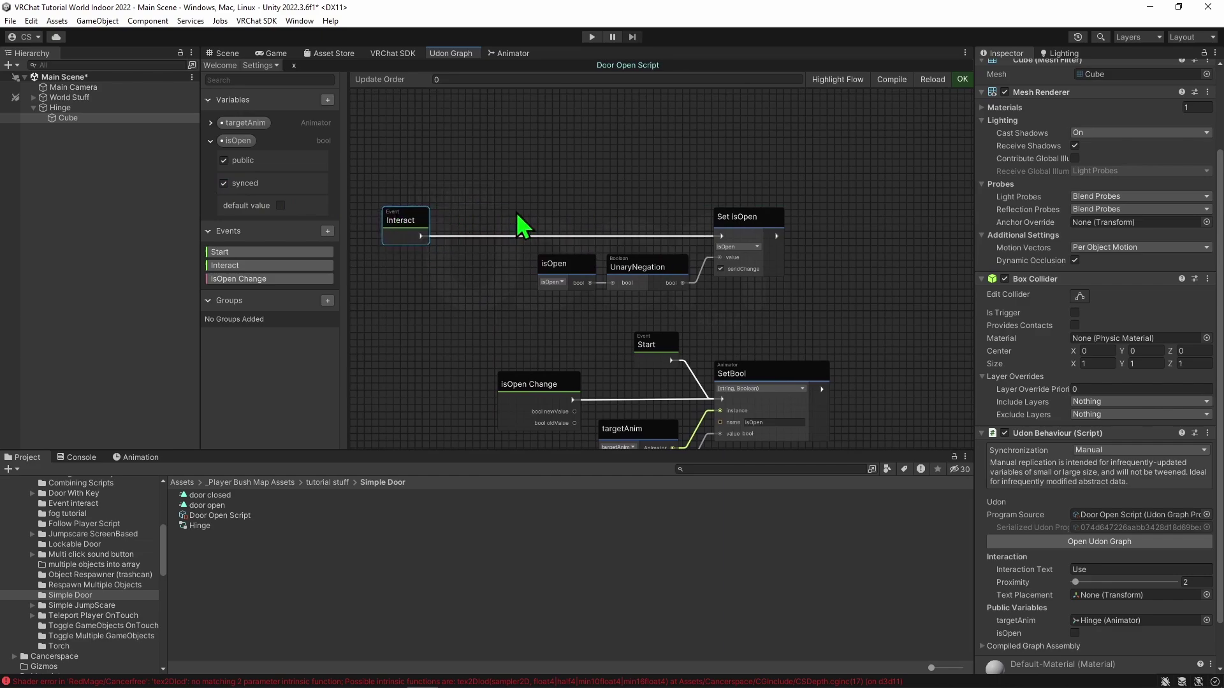
middle_click_drag(520, 227, 661, 221)
right_click(659, 185)
type("set ow")
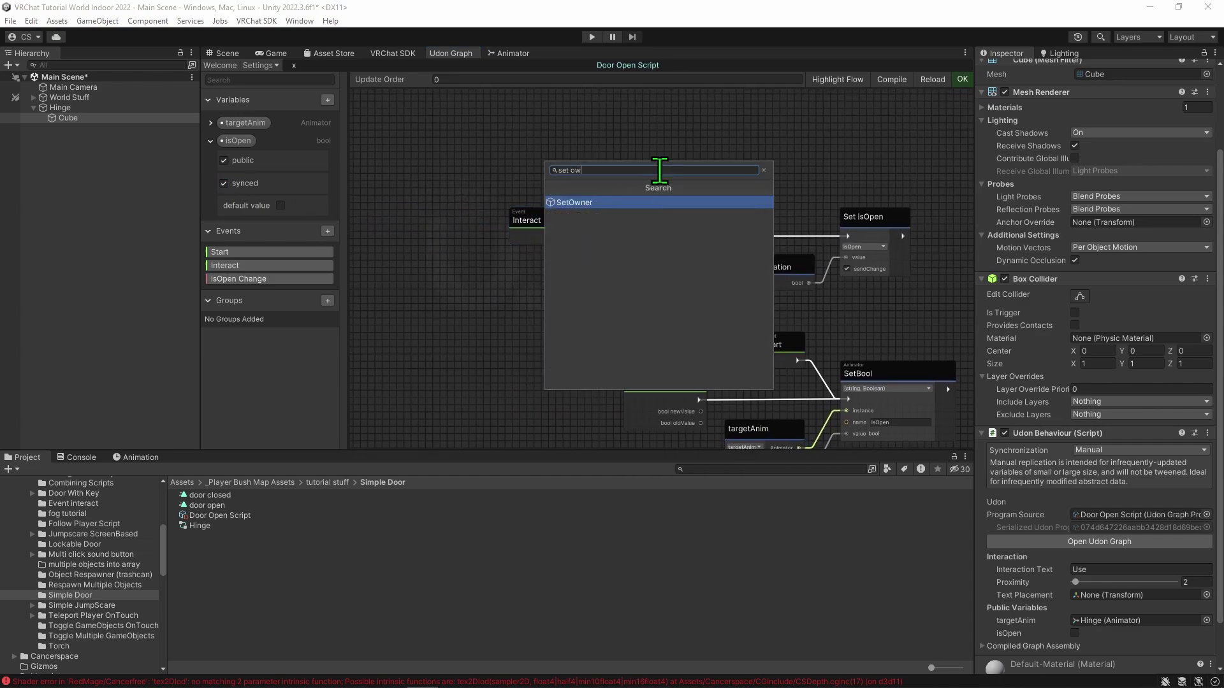
key("Return")
right_click(573, 304)
type("ge")
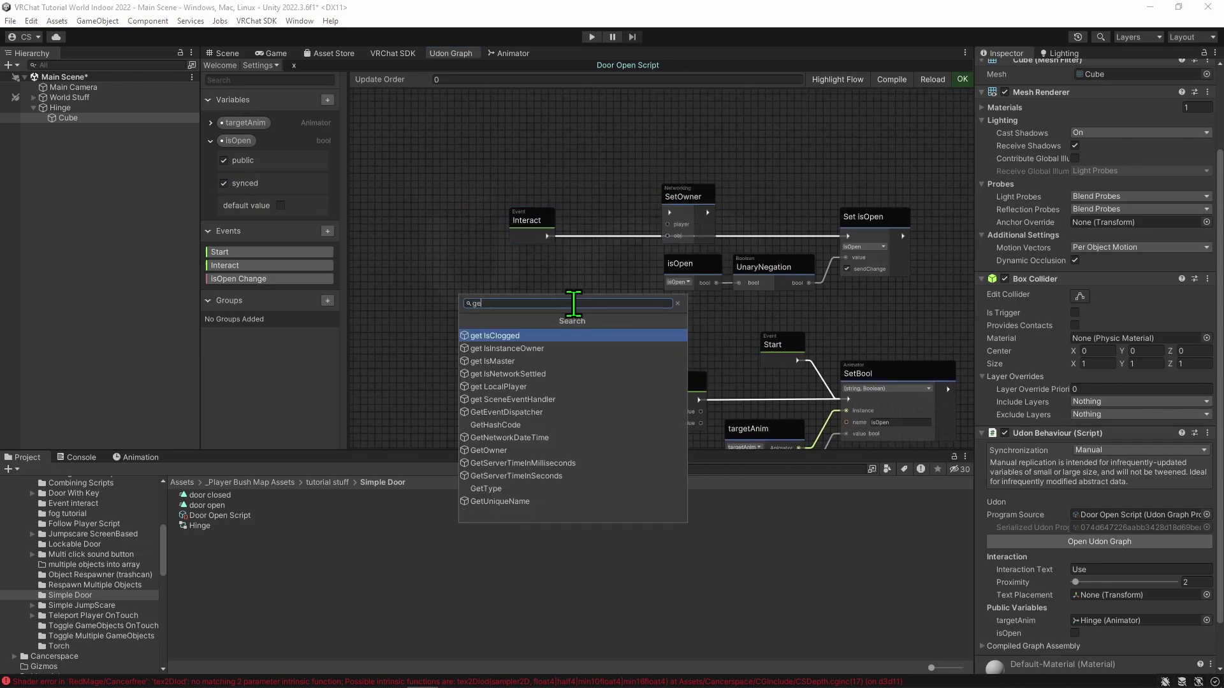
type("t local")
key("Return")
left_click_drag(572, 268, 606, 170)
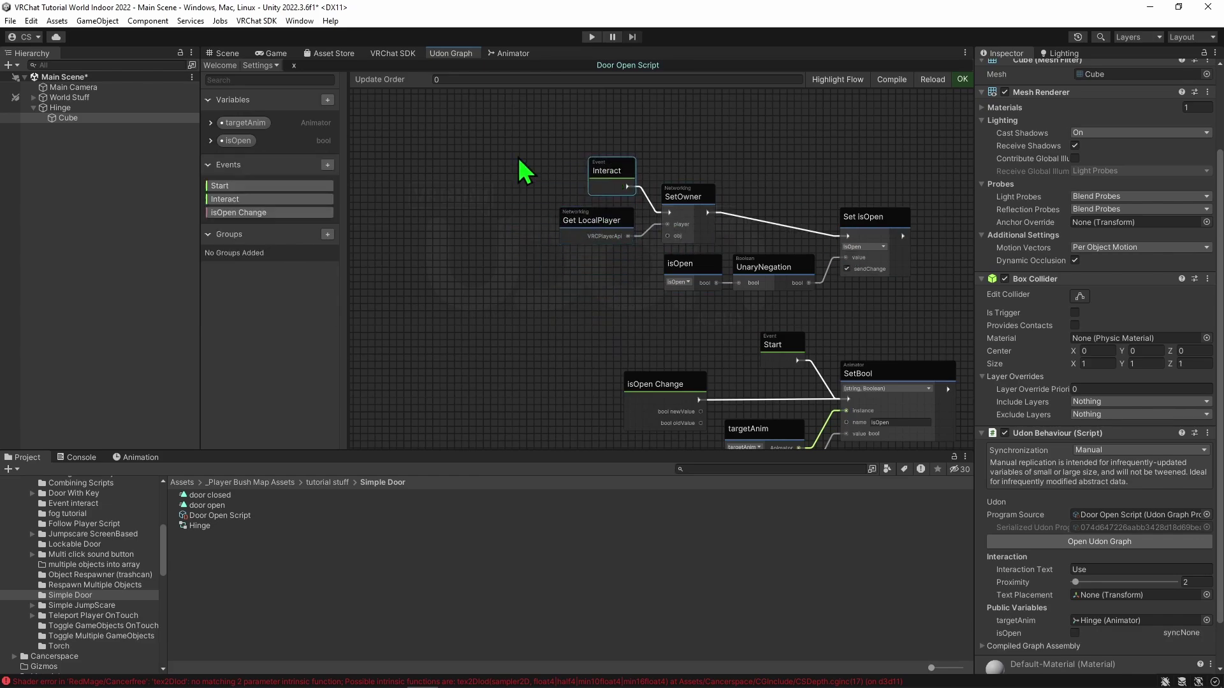
scroll(727, 206, "up", 3)
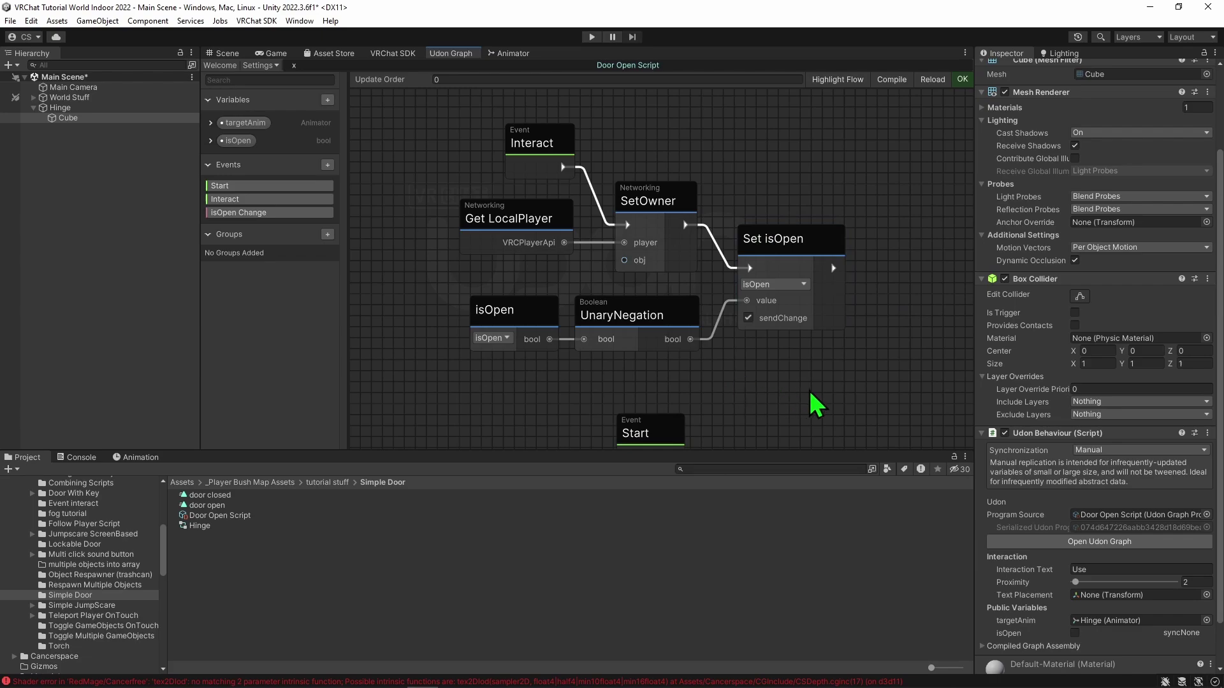
Add a RequestSerialization node fed by Set isOpen's flow output.
middle_click_drag(815, 404, 658, 399)
right_click(816, 253)
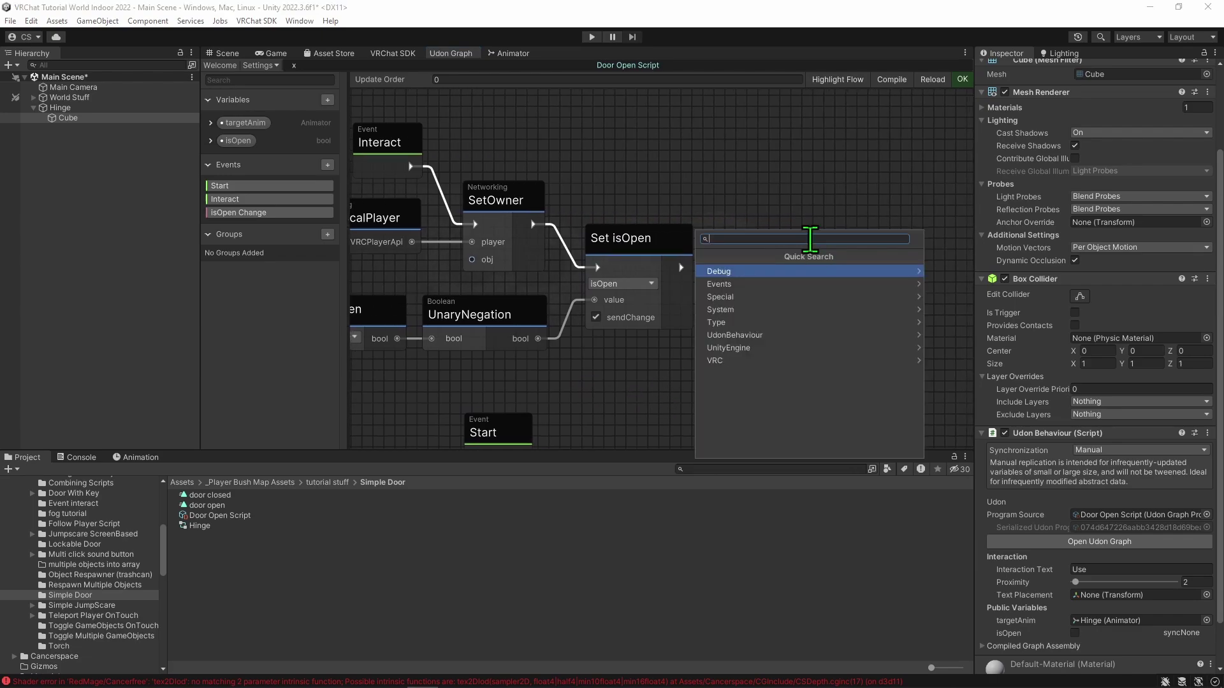
type("reque")
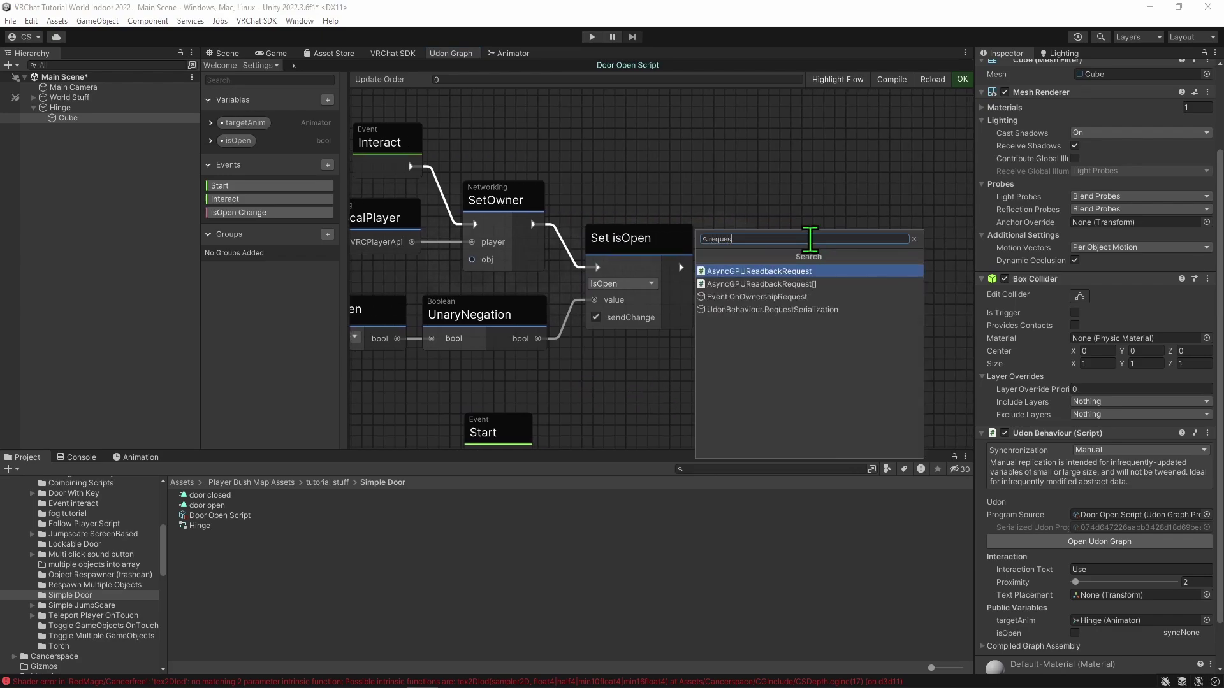
type("s")
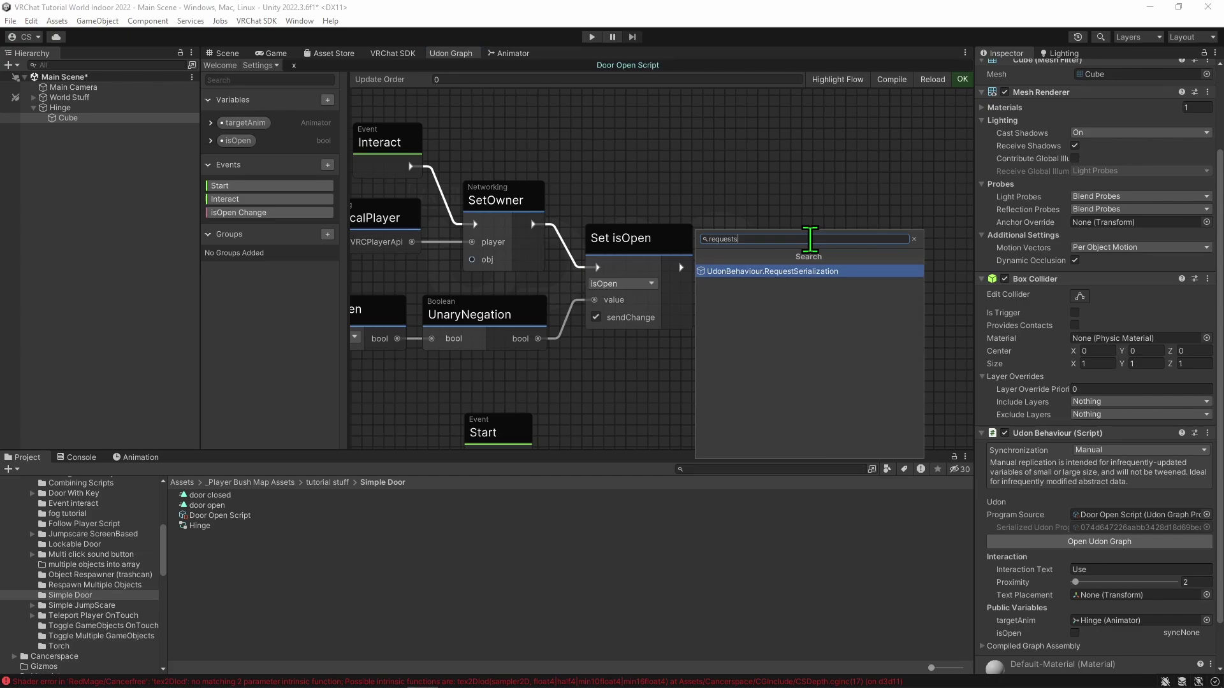
key("Return")
mouse_move(681, 268)
left_mouse_down()
mouse_move(825, 298)
mouse_move(766, 258)
left_mouse_up()
left_click(784, 330)
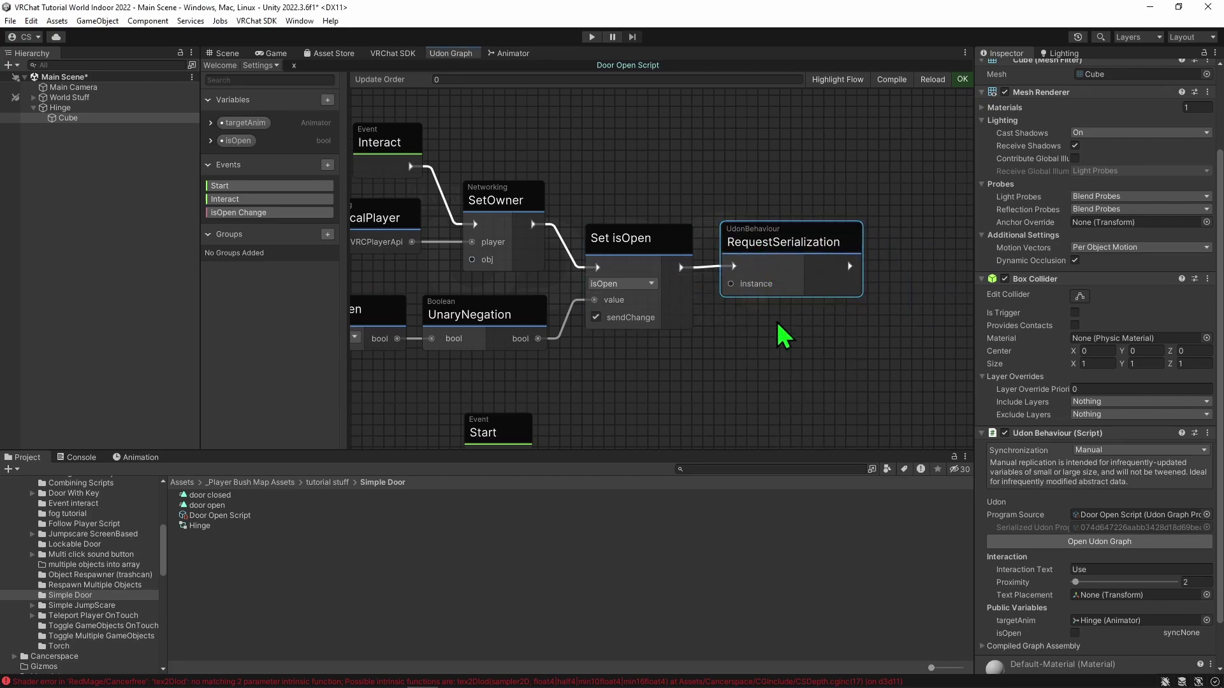
scroll(793, 297, "down", 3)
scroll(795, 296, "down", 2)
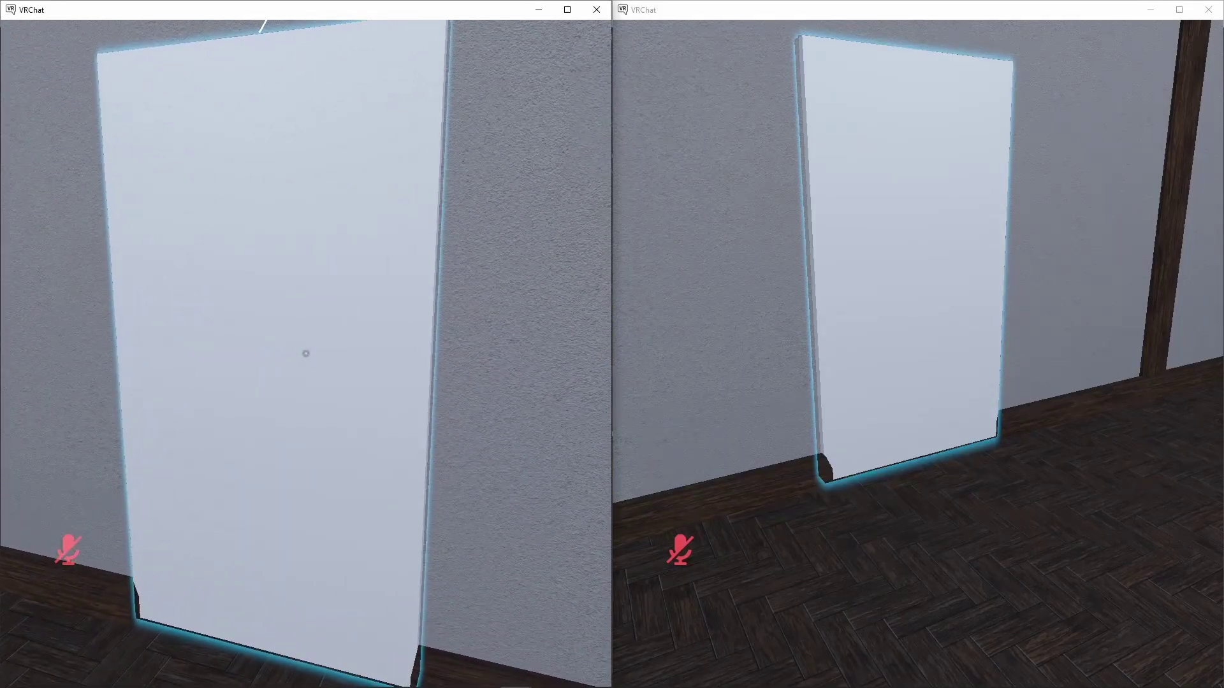
Open the door with Use as one player to check it syncs to the others.
left_click(306, 353)
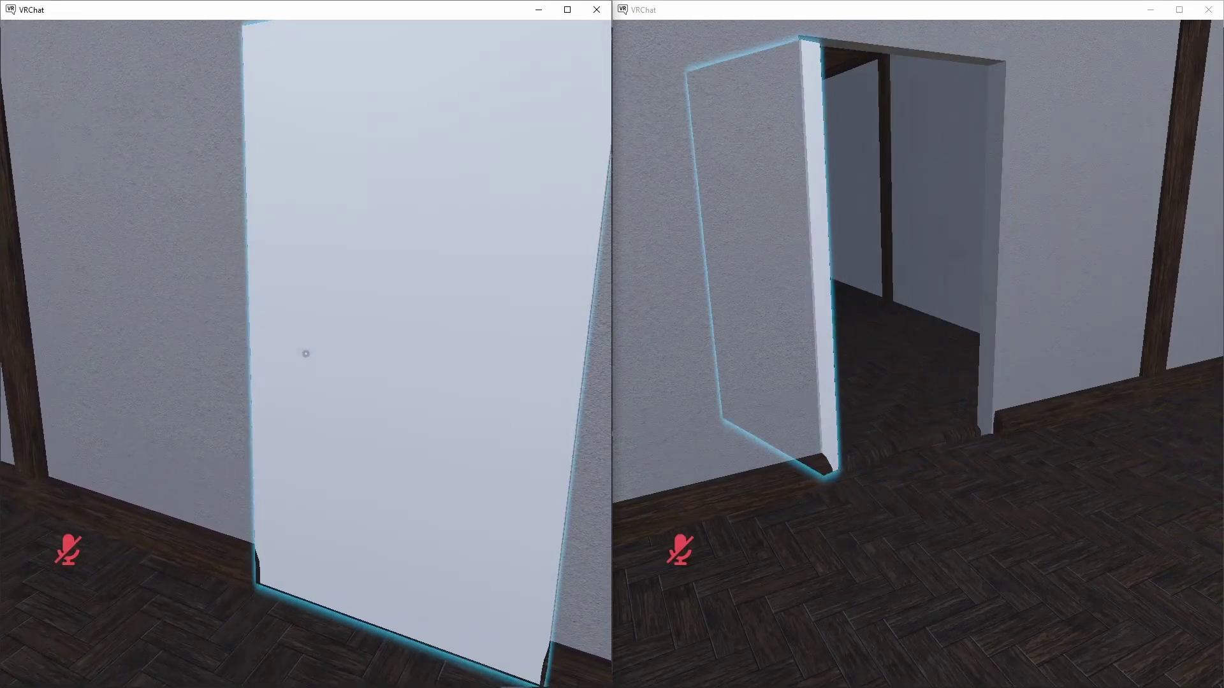